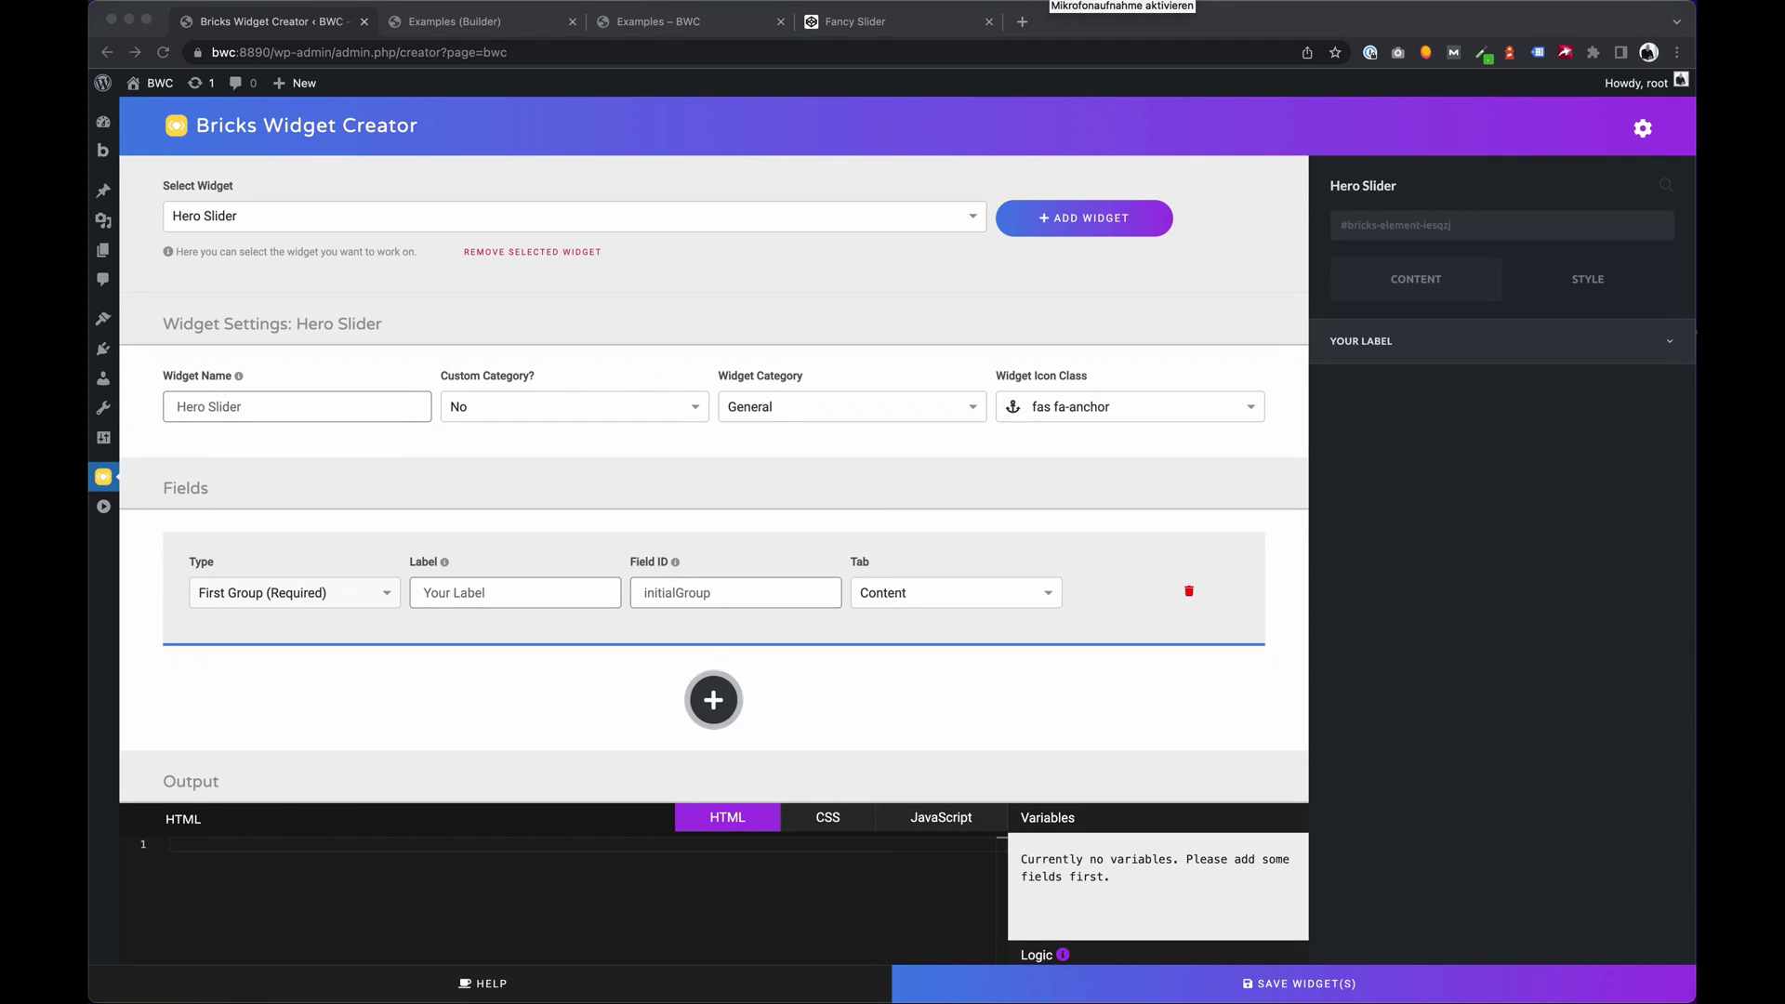
# Rename the first group to Slide One with a Headline text field and an Image media field
pyautogui.click(865, 20)
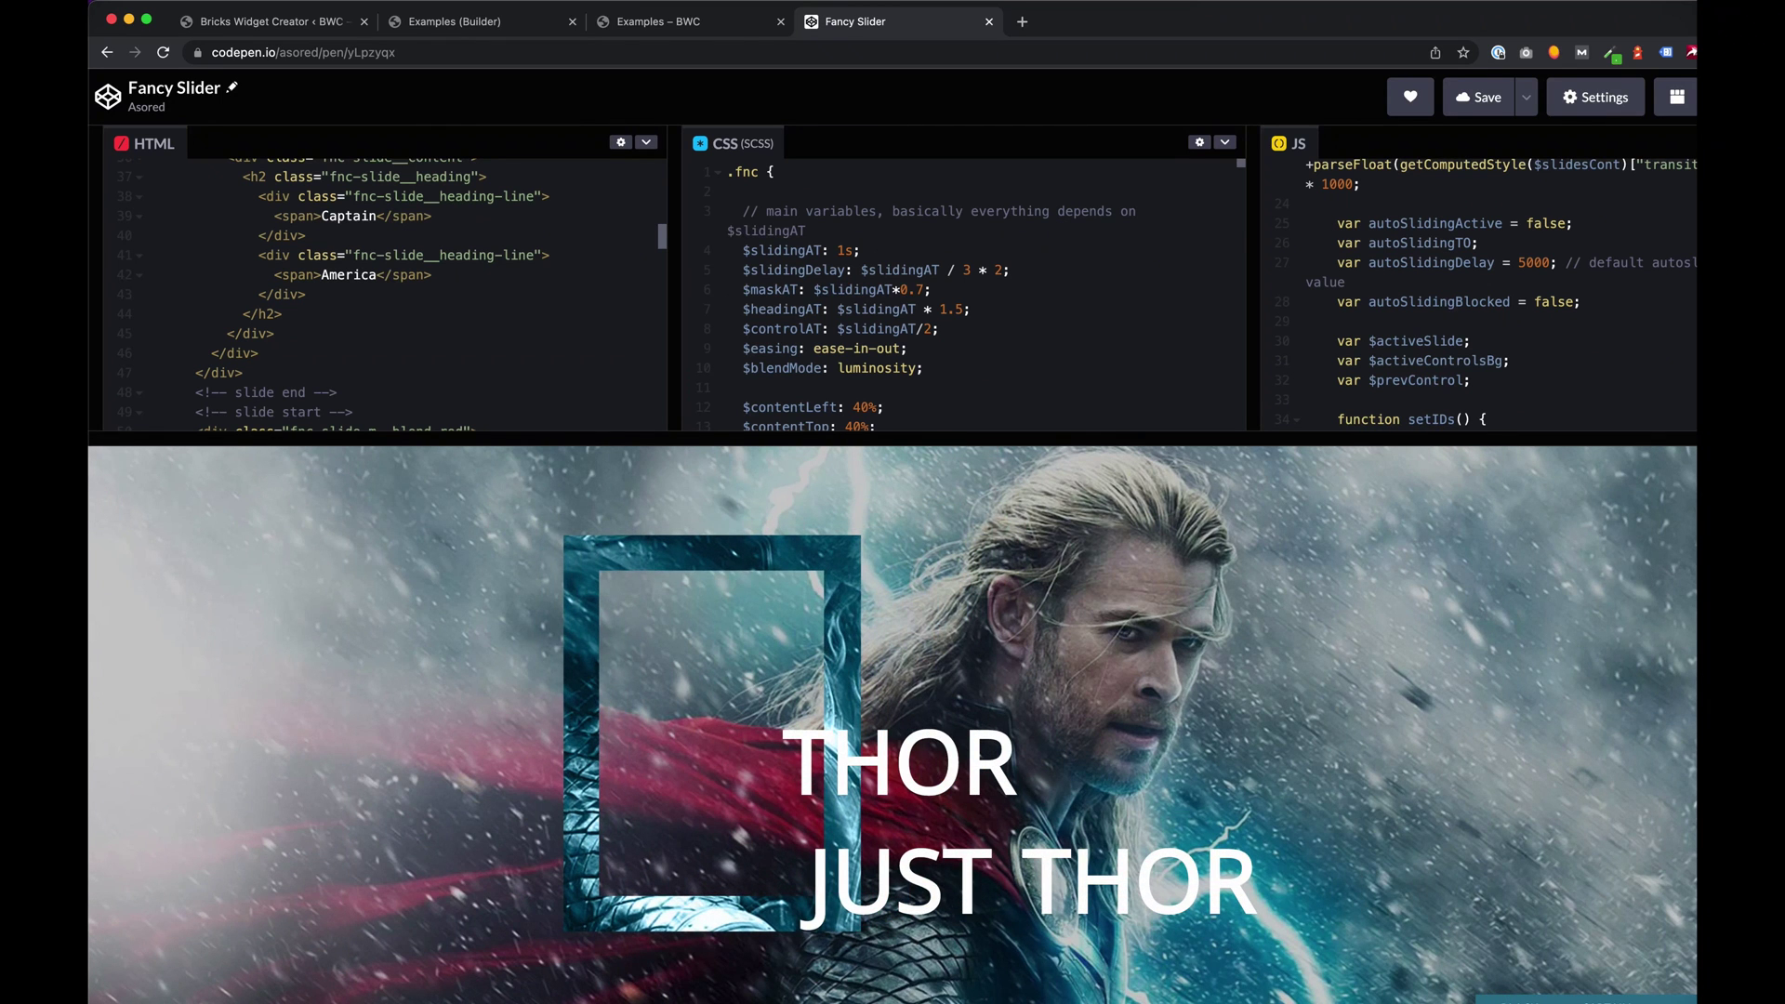
pyautogui.click(277, 28)
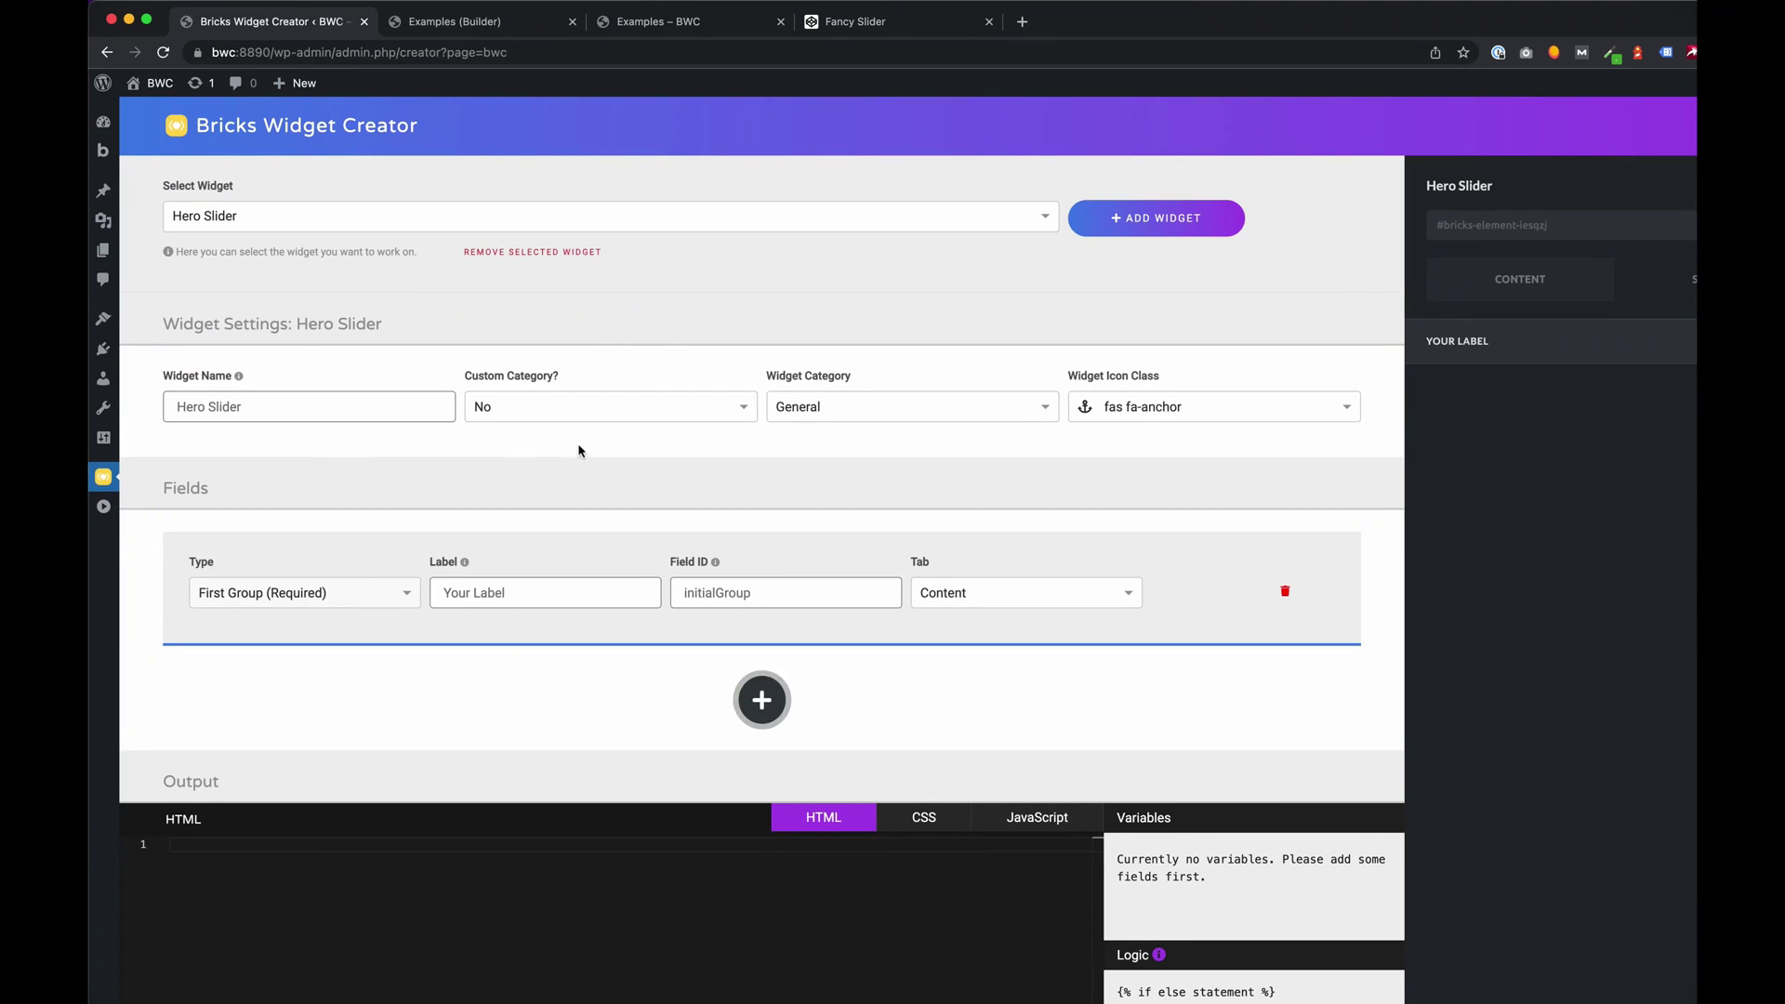
pyautogui.tripleClick(530, 598)
pyautogui.press('BackSpace')
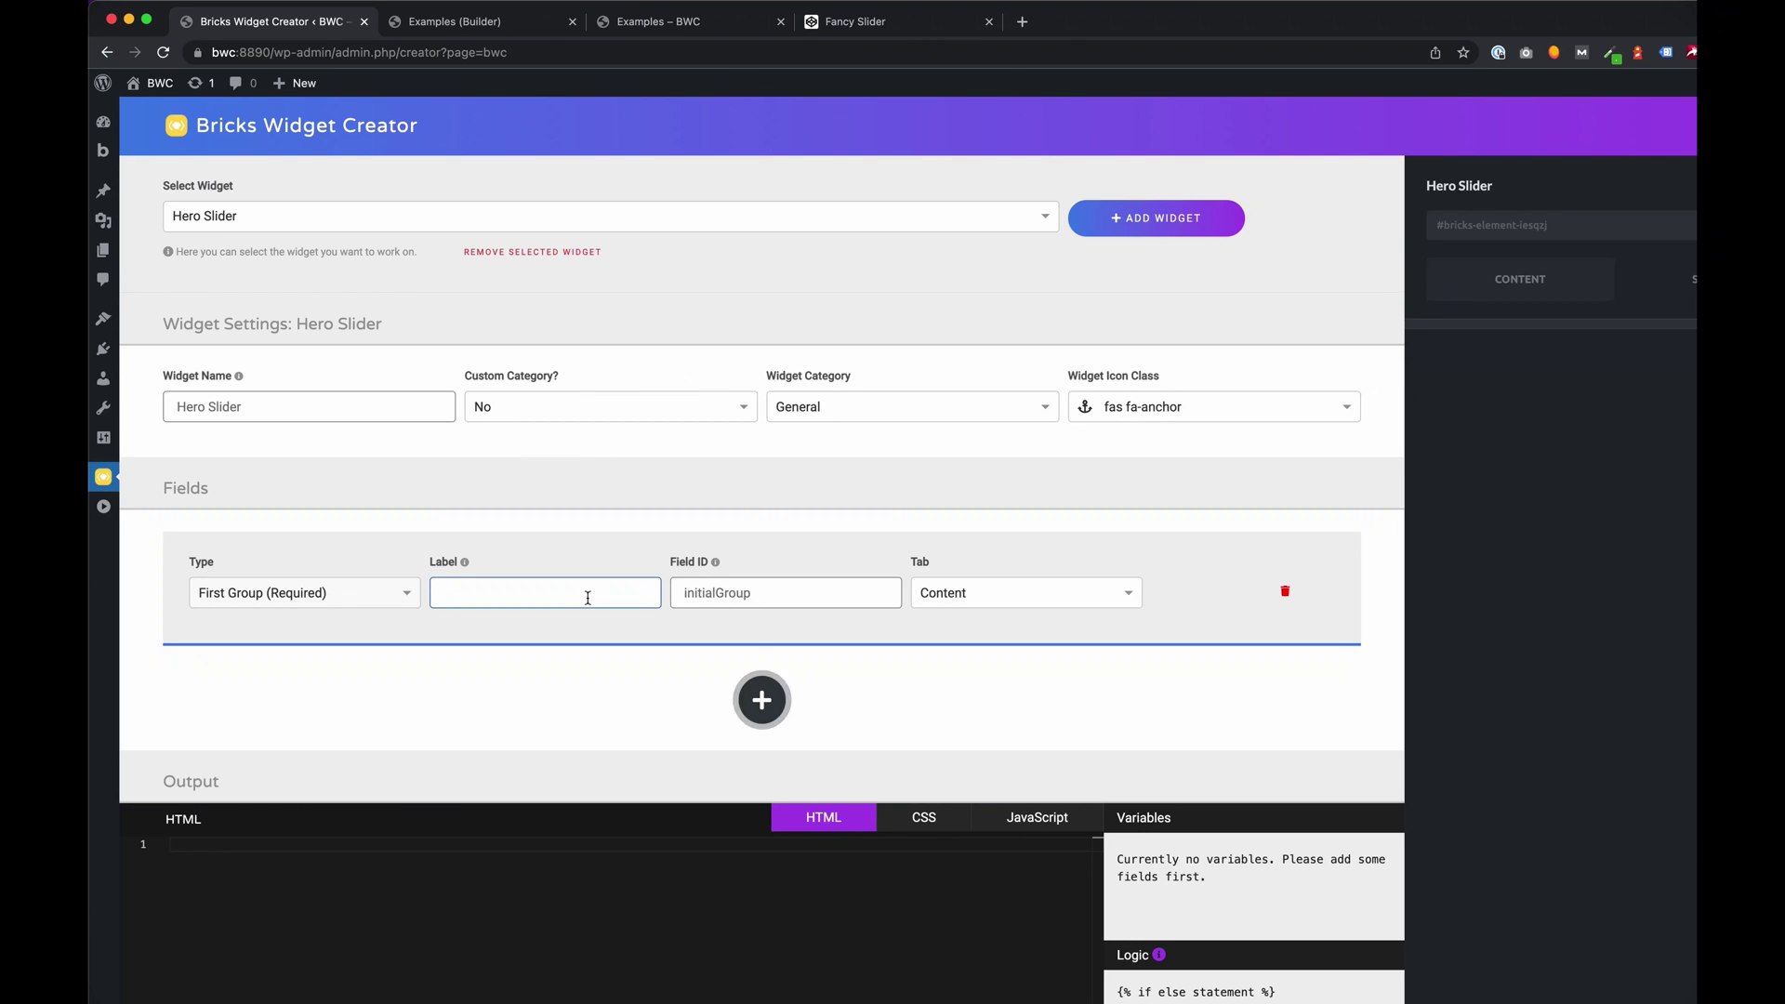
pyautogui.write('Slide One')
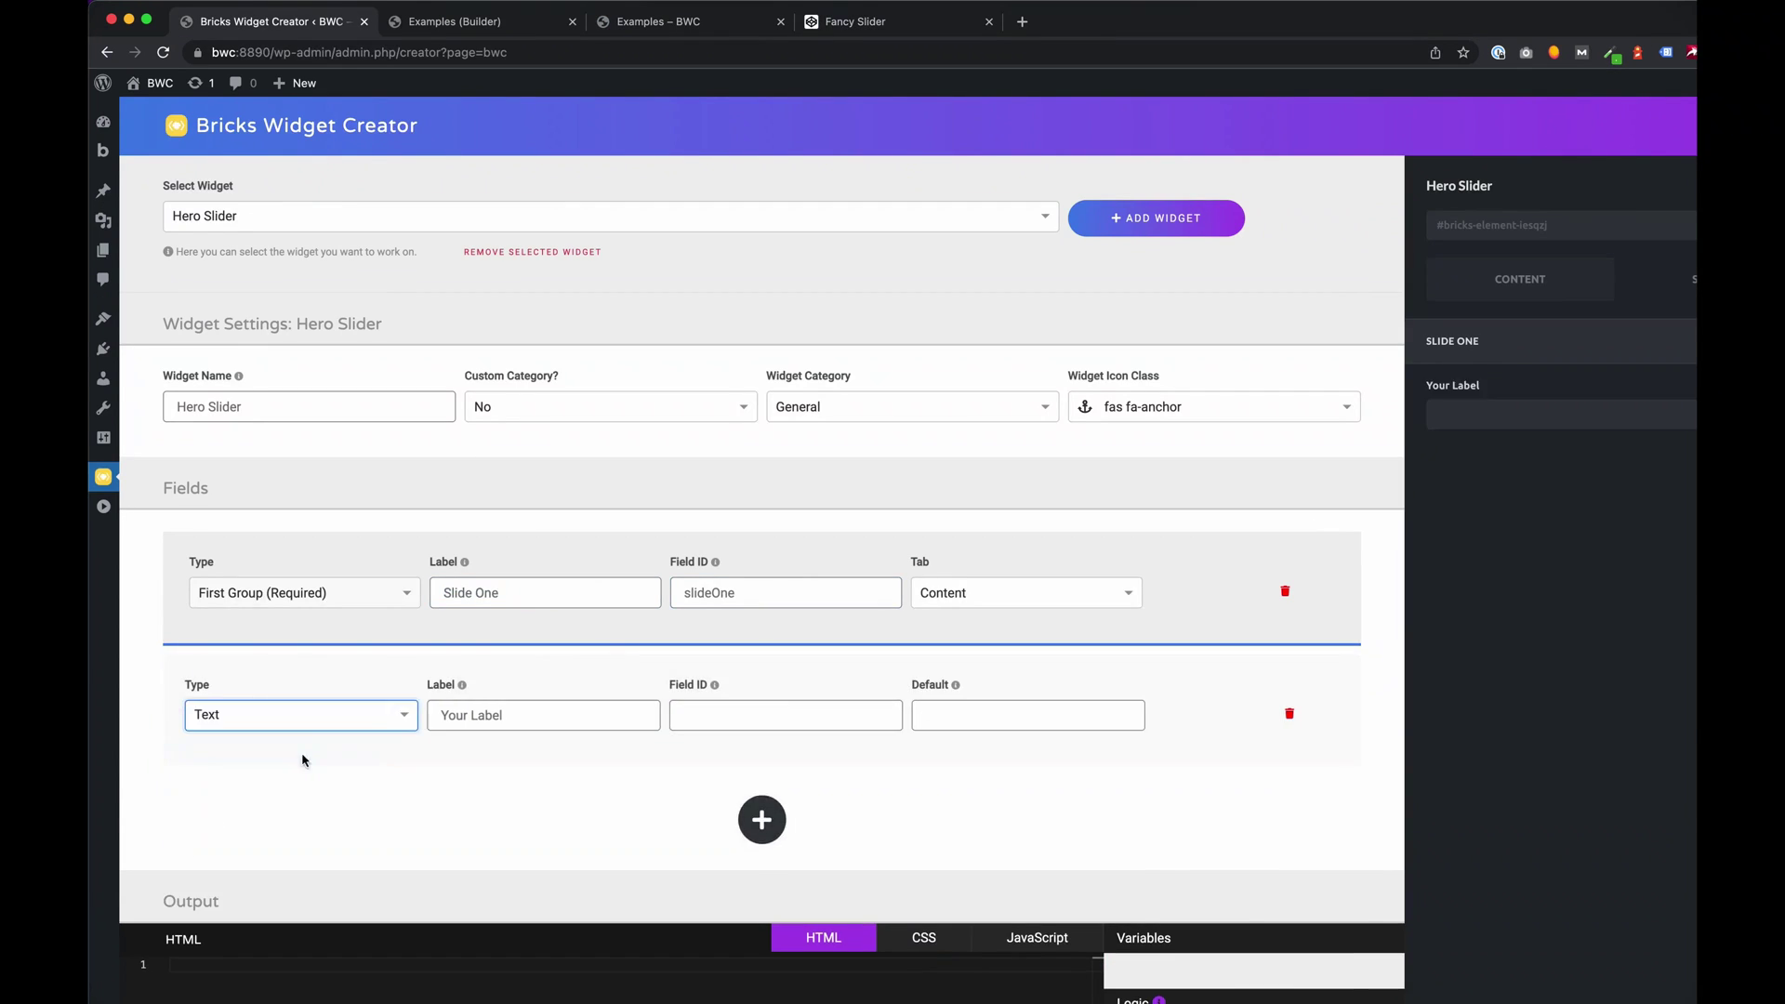
pyautogui.write('headlineSlide1')
pyautogui.click(840, 23)
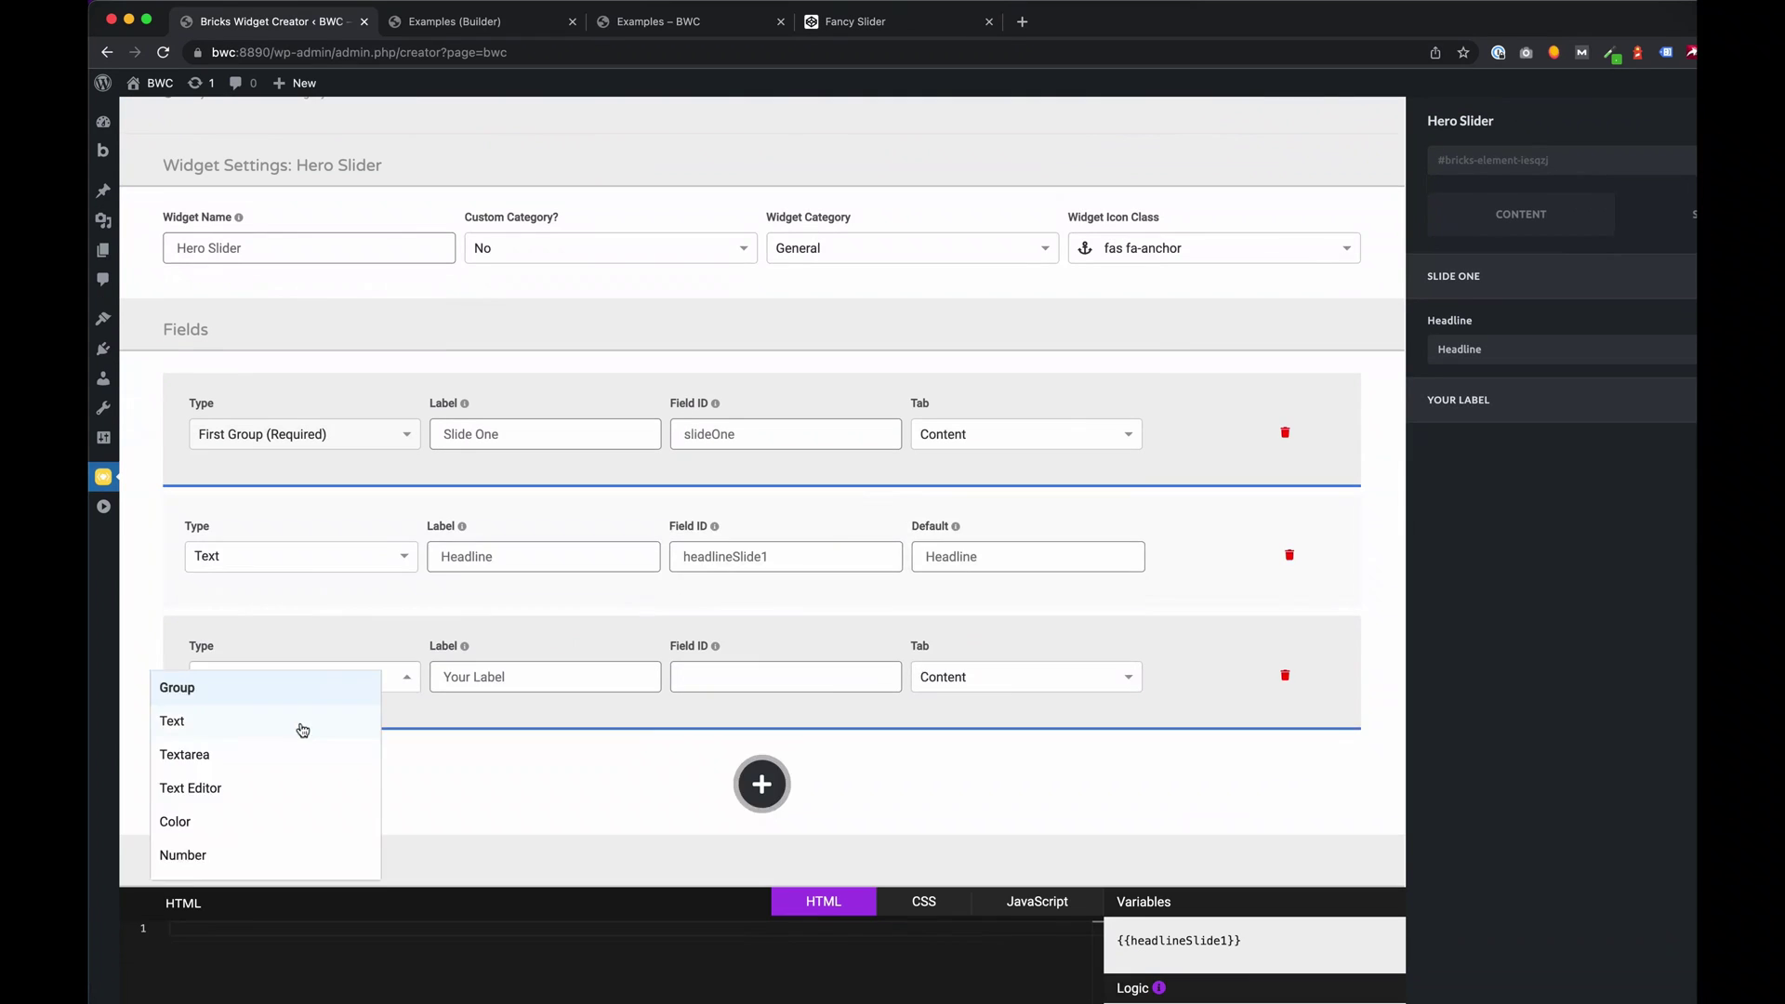
pyautogui.write('Image')
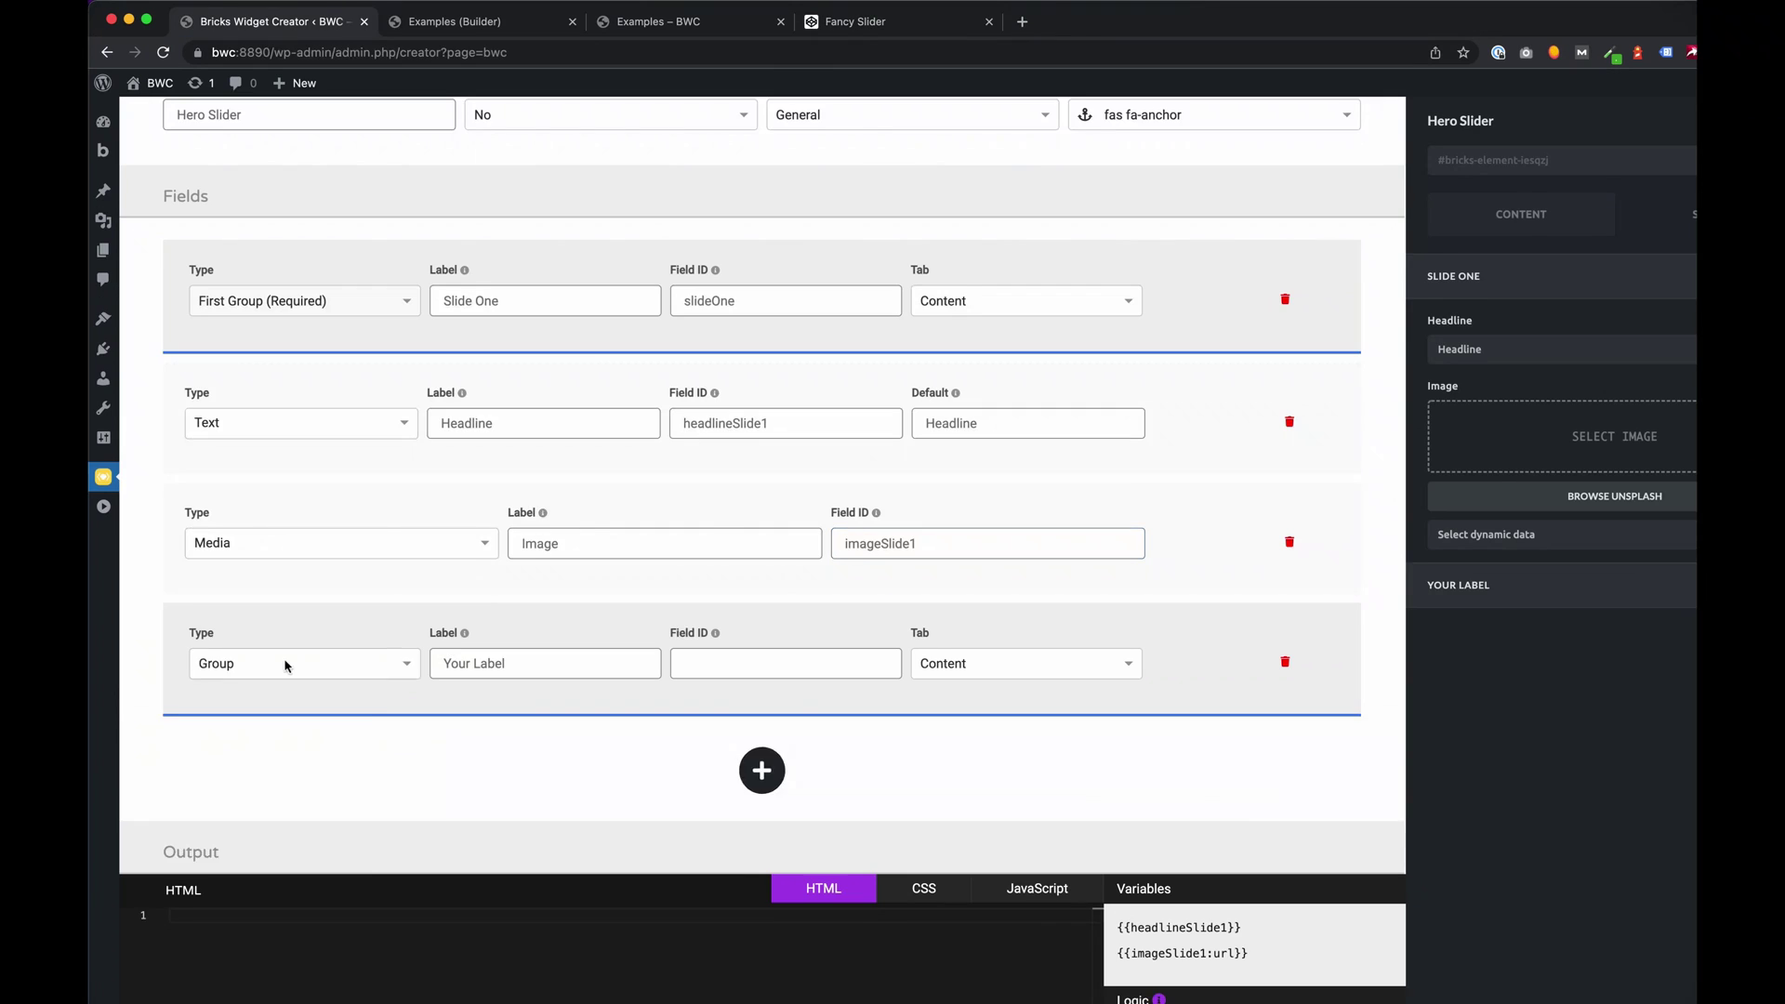
# Add Slide Two, Slide Three and Slide Four groups, each with Headline and Image fields
pyautogui.write('Slide Two')
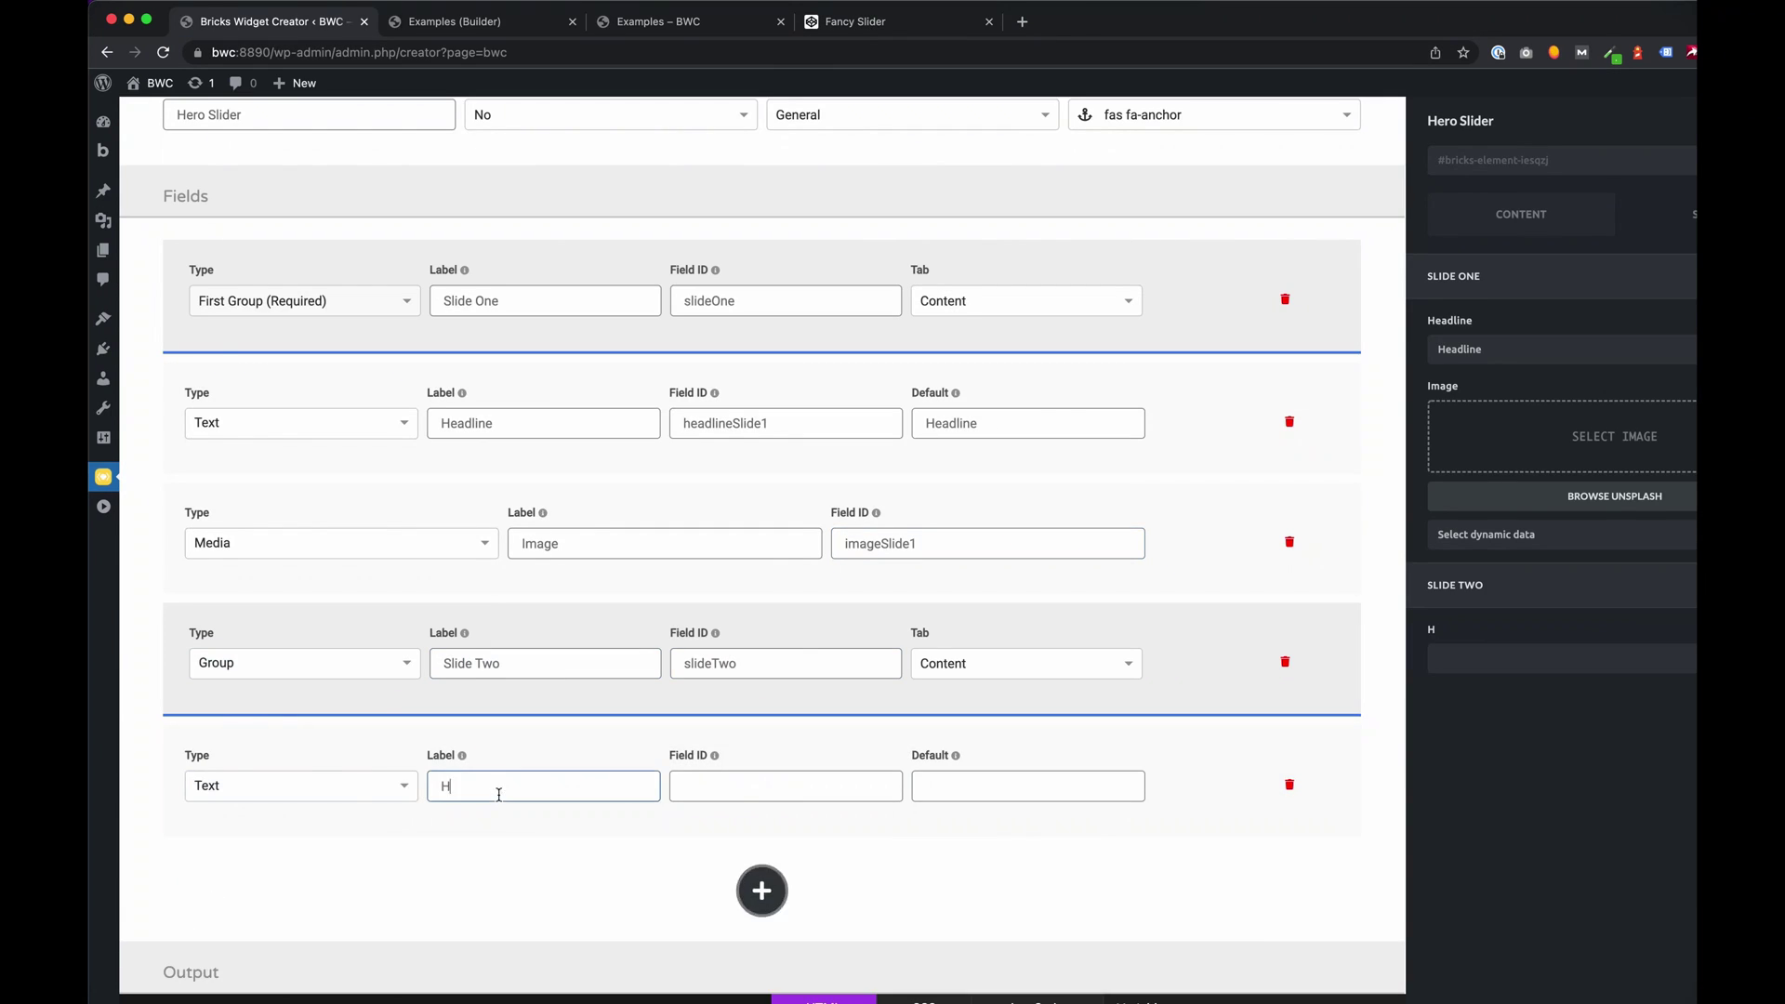
pyautogui.write('eadline')
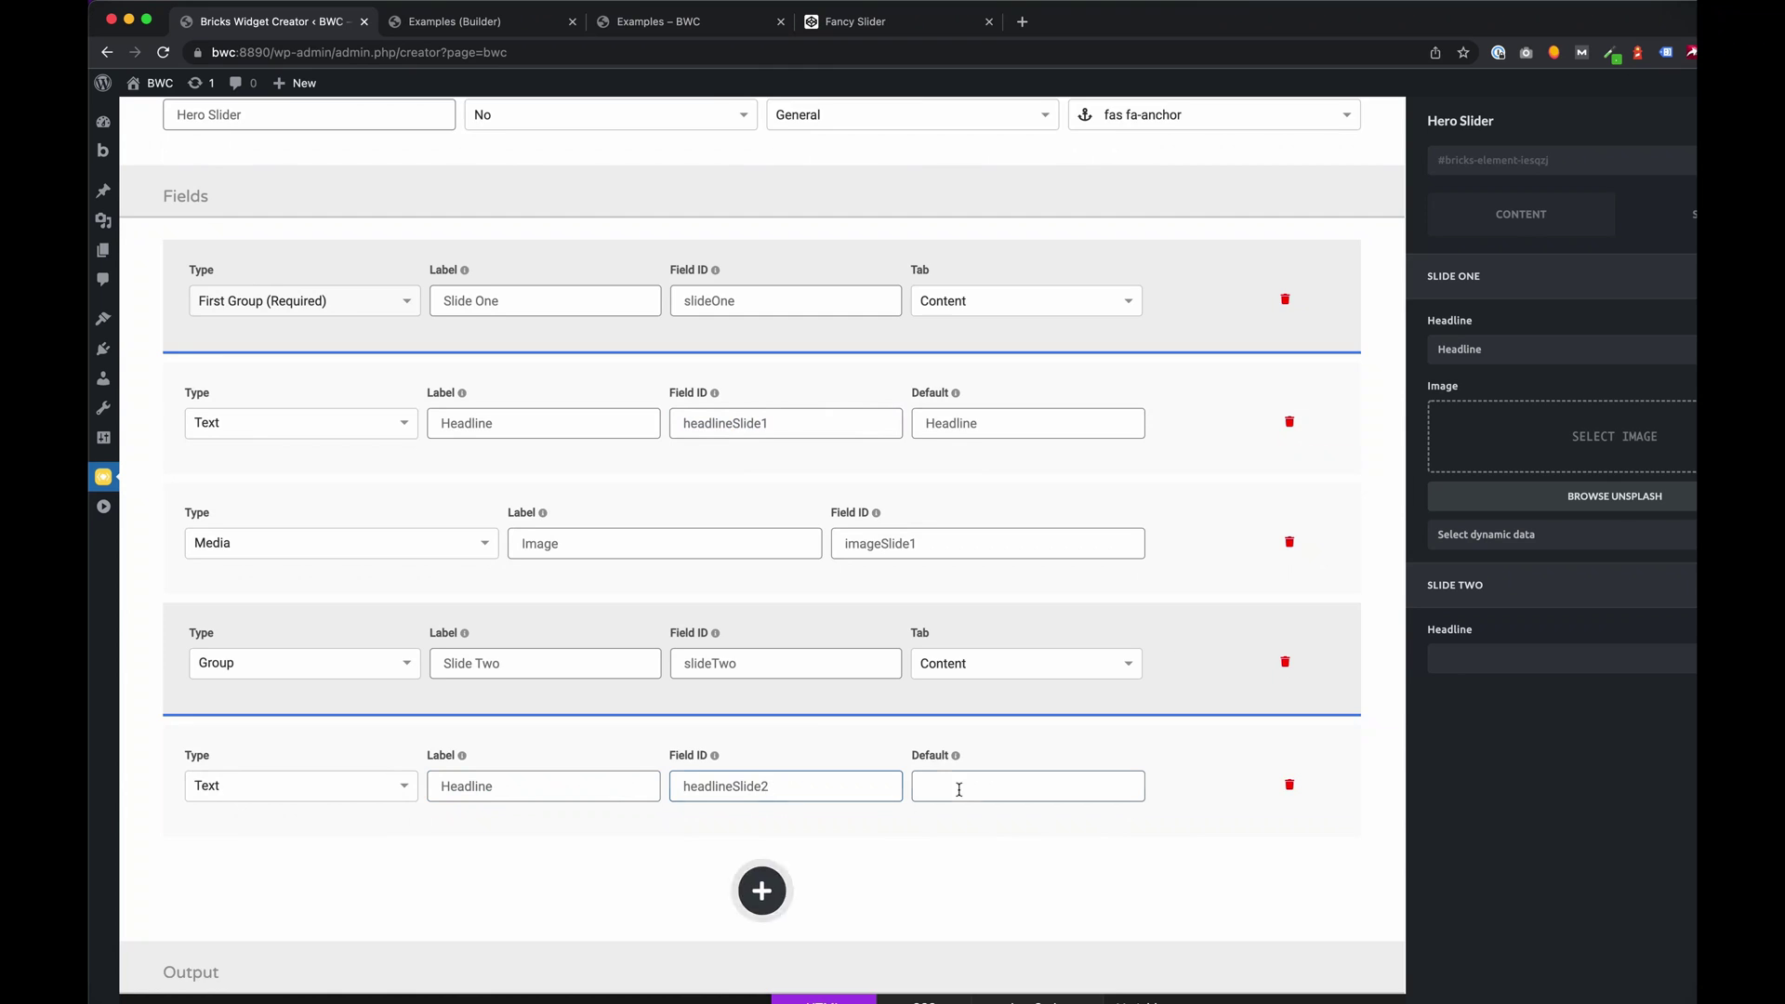
pyautogui.write('Slide Thr')
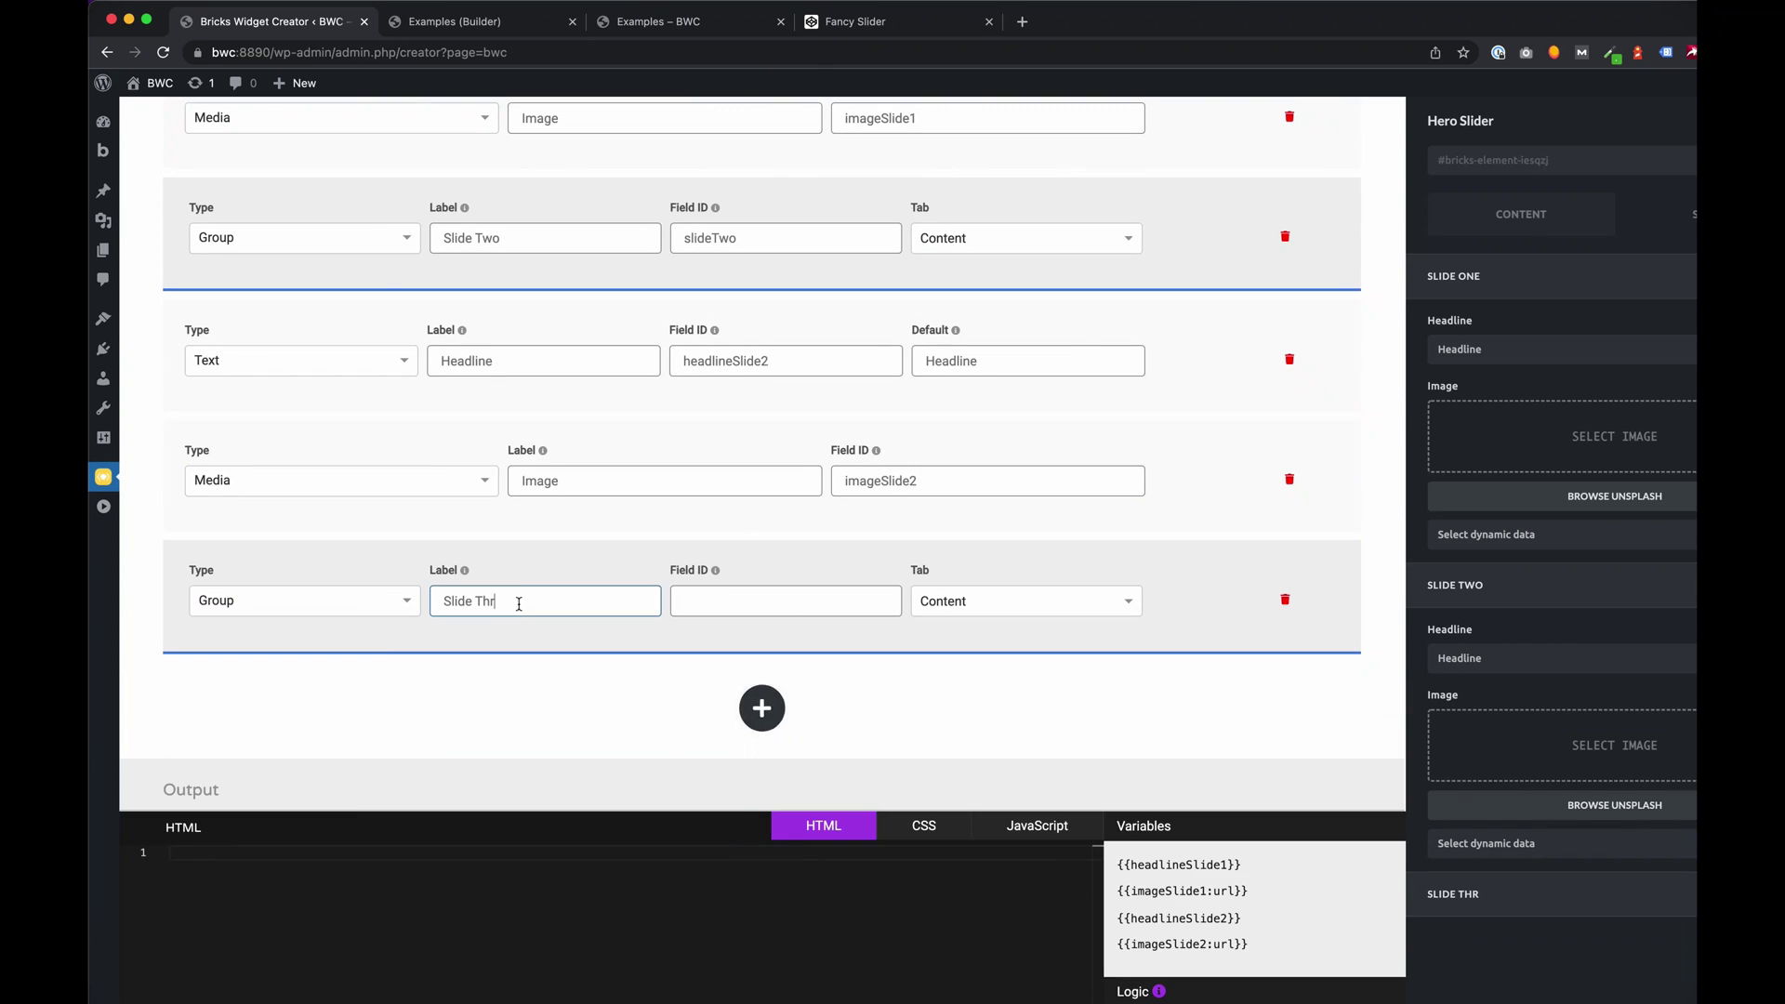
pyautogui.write('Headline')
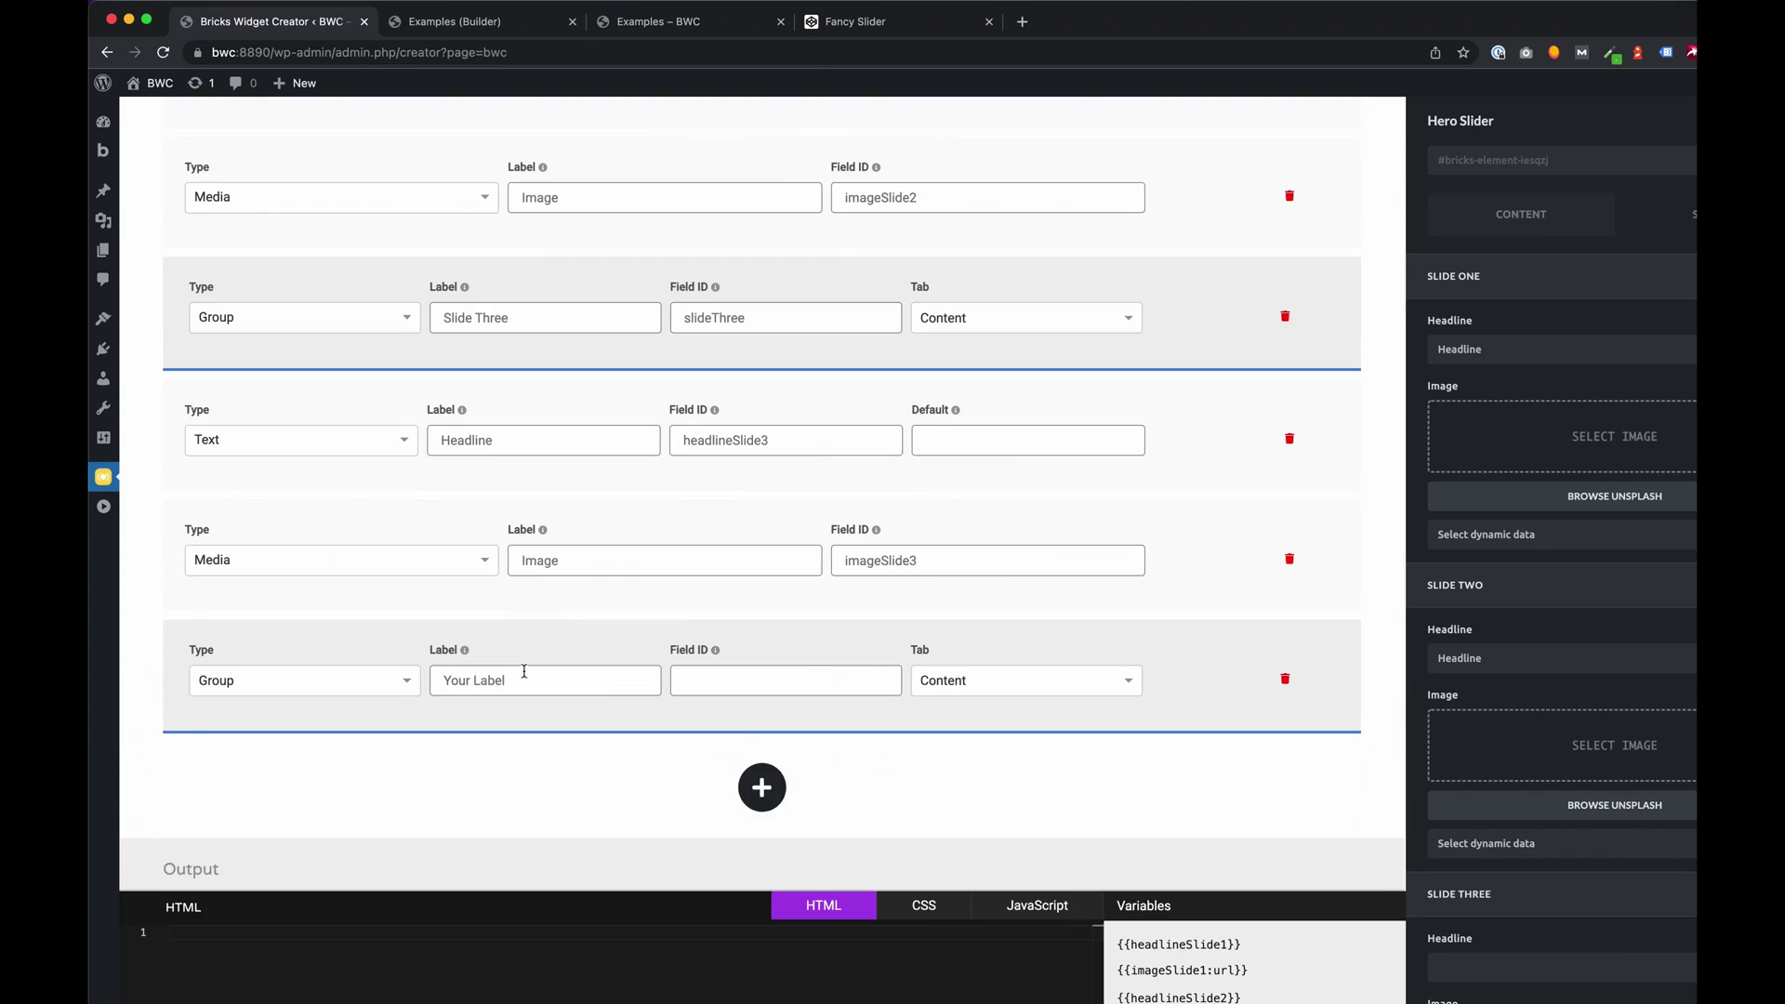
pyautogui.click(584, 707)
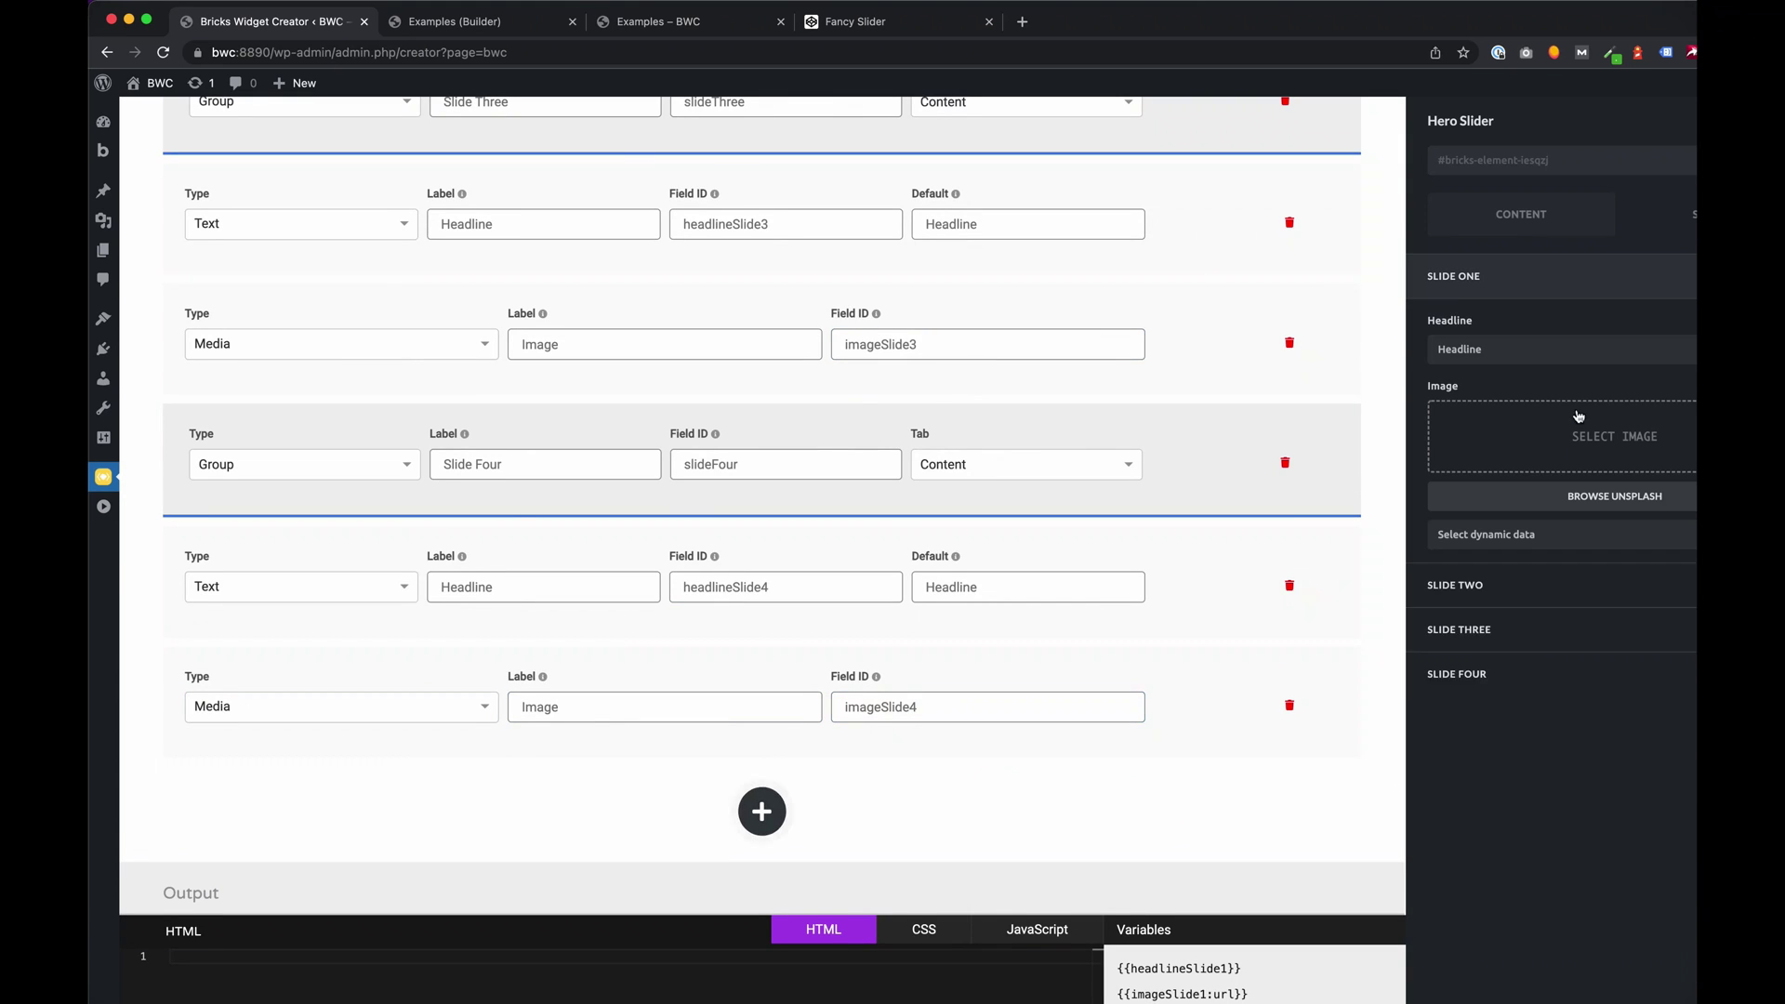
# Copy the Fancy Slider pen's HTML markup into the Hero Slider's Output HTML editor
pyautogui.scroll(-4, 825, 664)
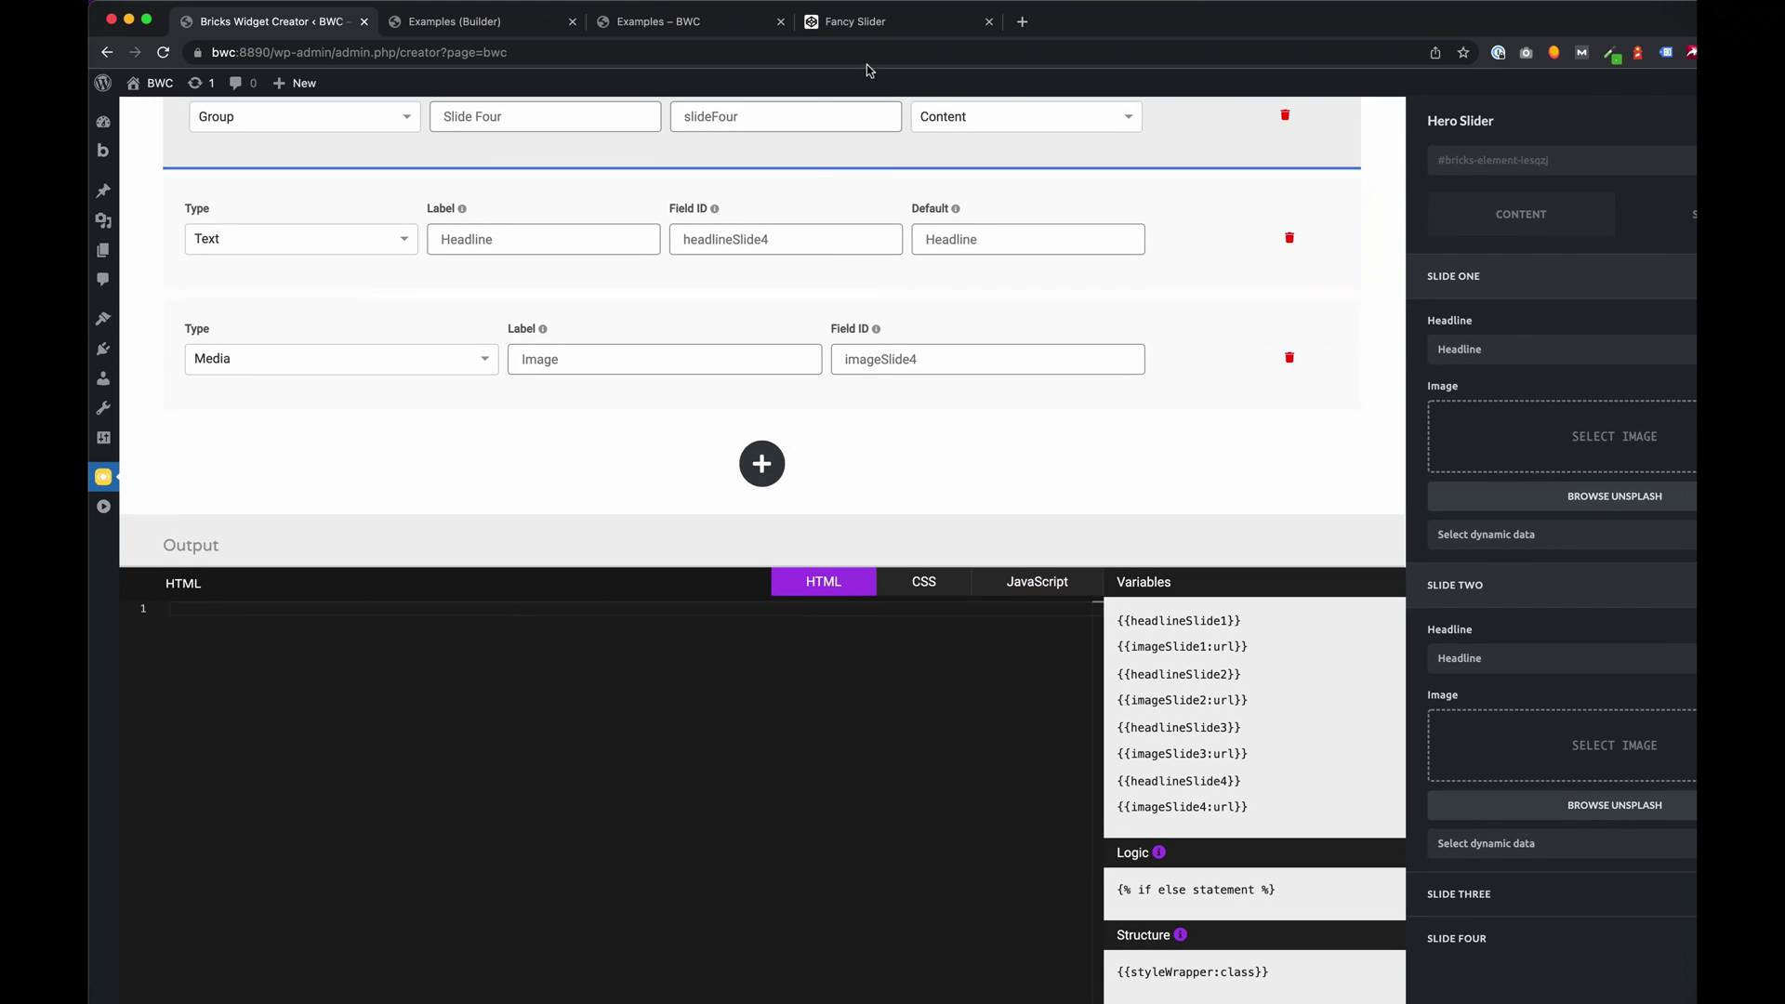
pyautogui.click(860, 24)
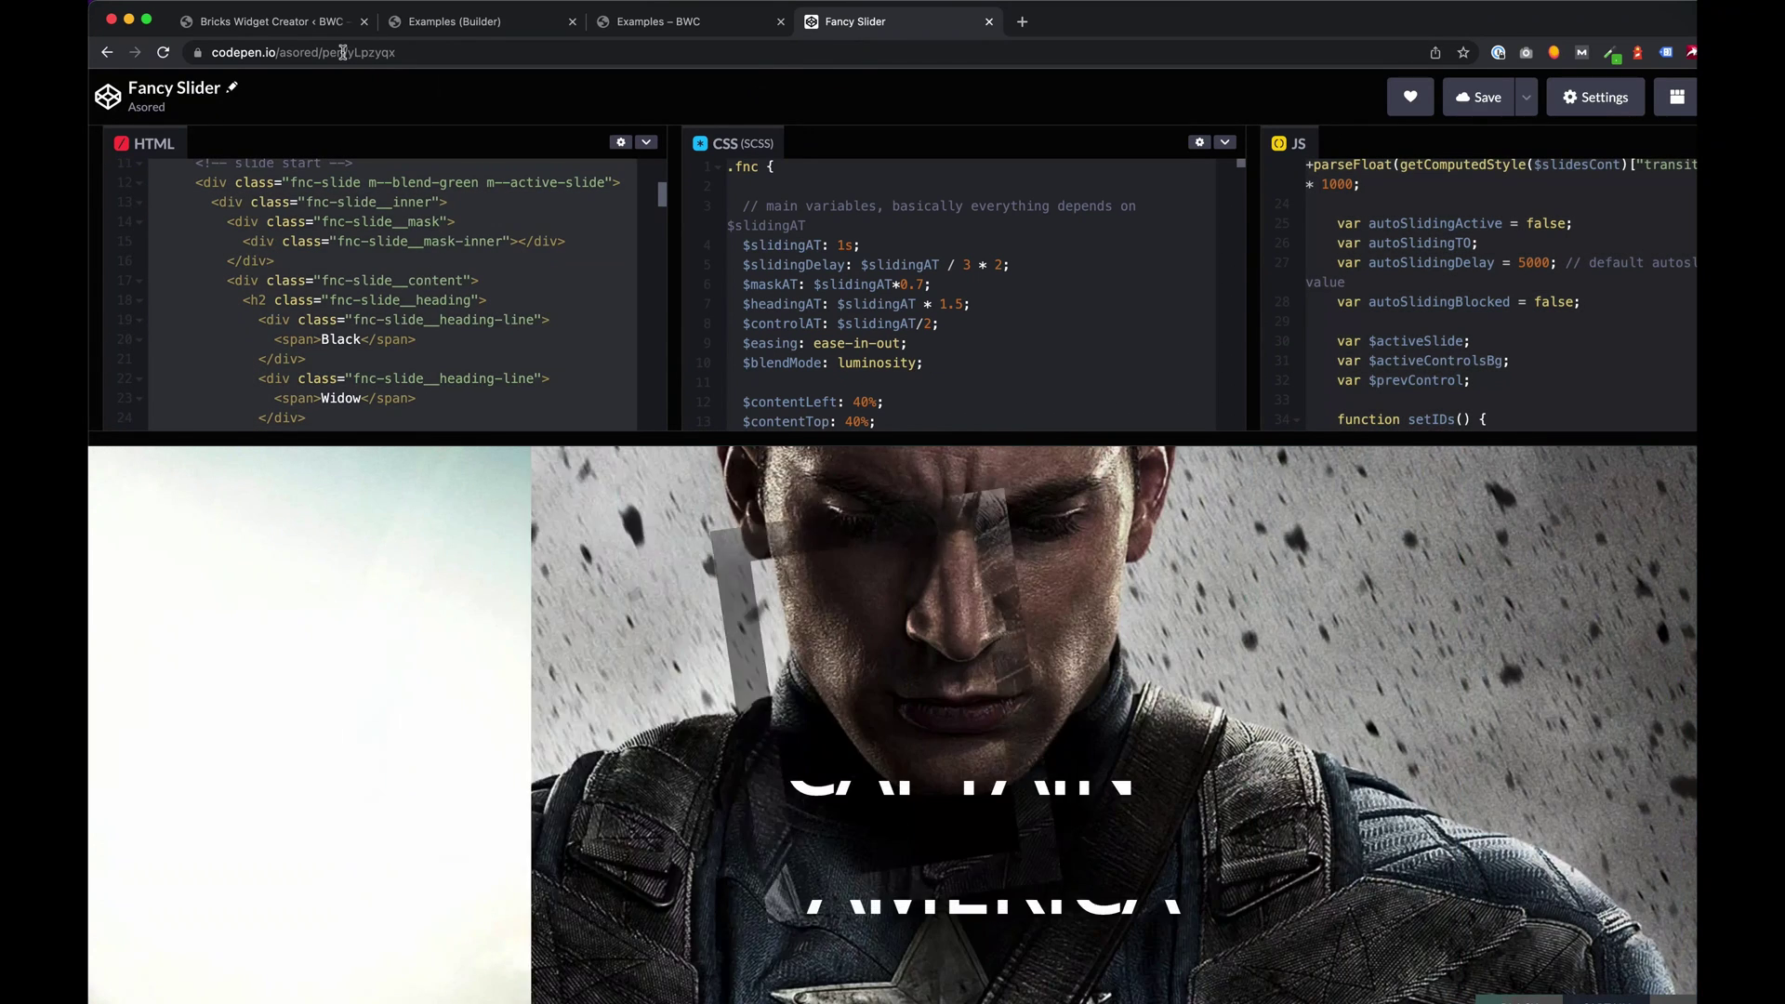
pyautogui.click(269, 20)
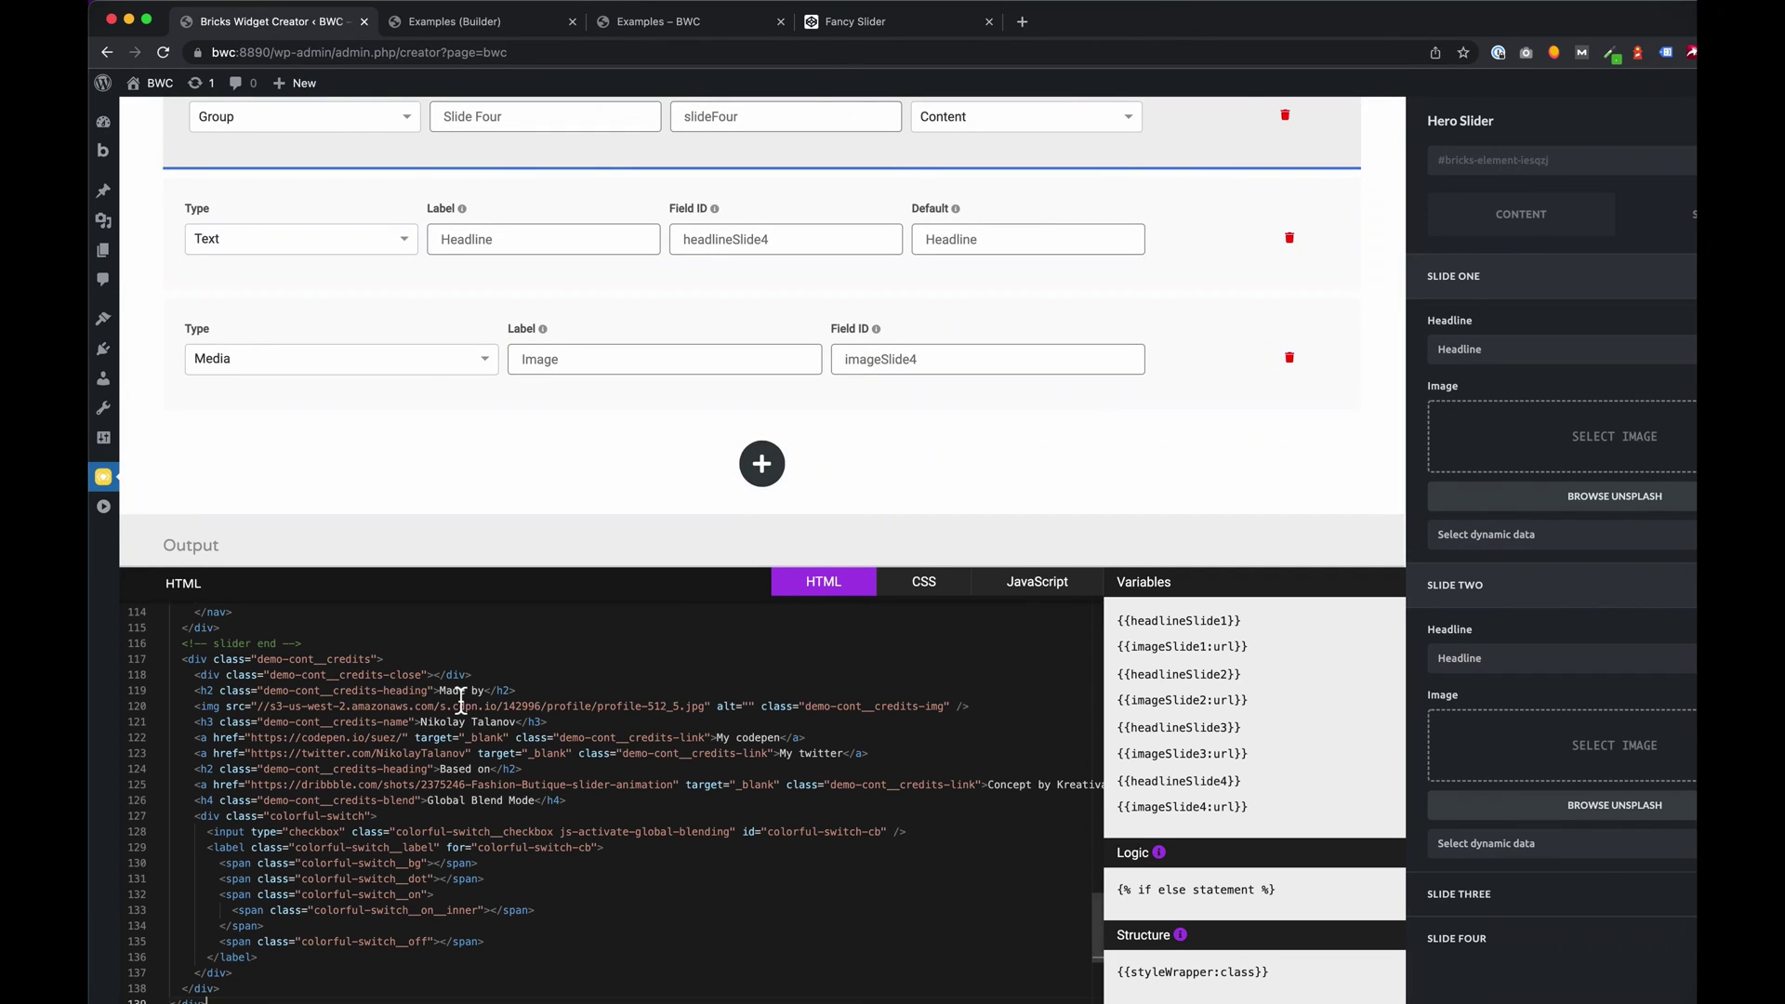
pyautogui.click(867, 22)
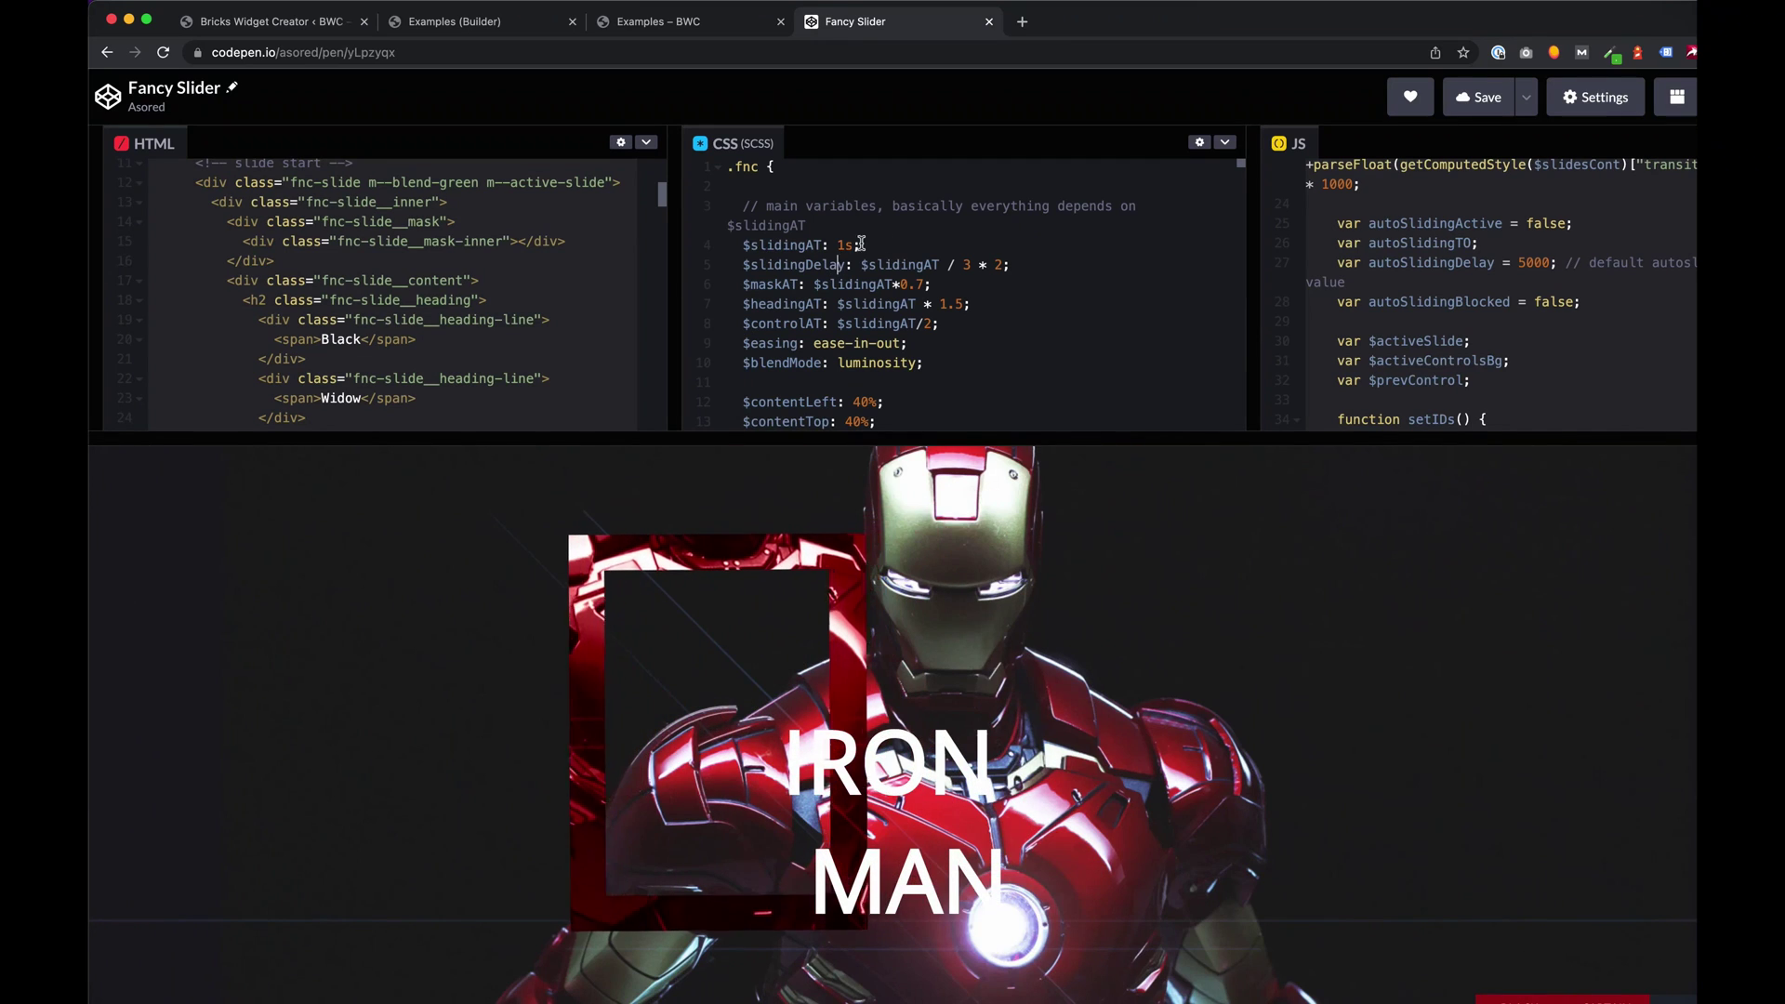
pyautogui.moveTo(861, 243); pyautogui.dragTo(753, 247)
# Switch the pen's CSS panel to View Compiled CSS from its gear options
pyautogui.click(848, 323)
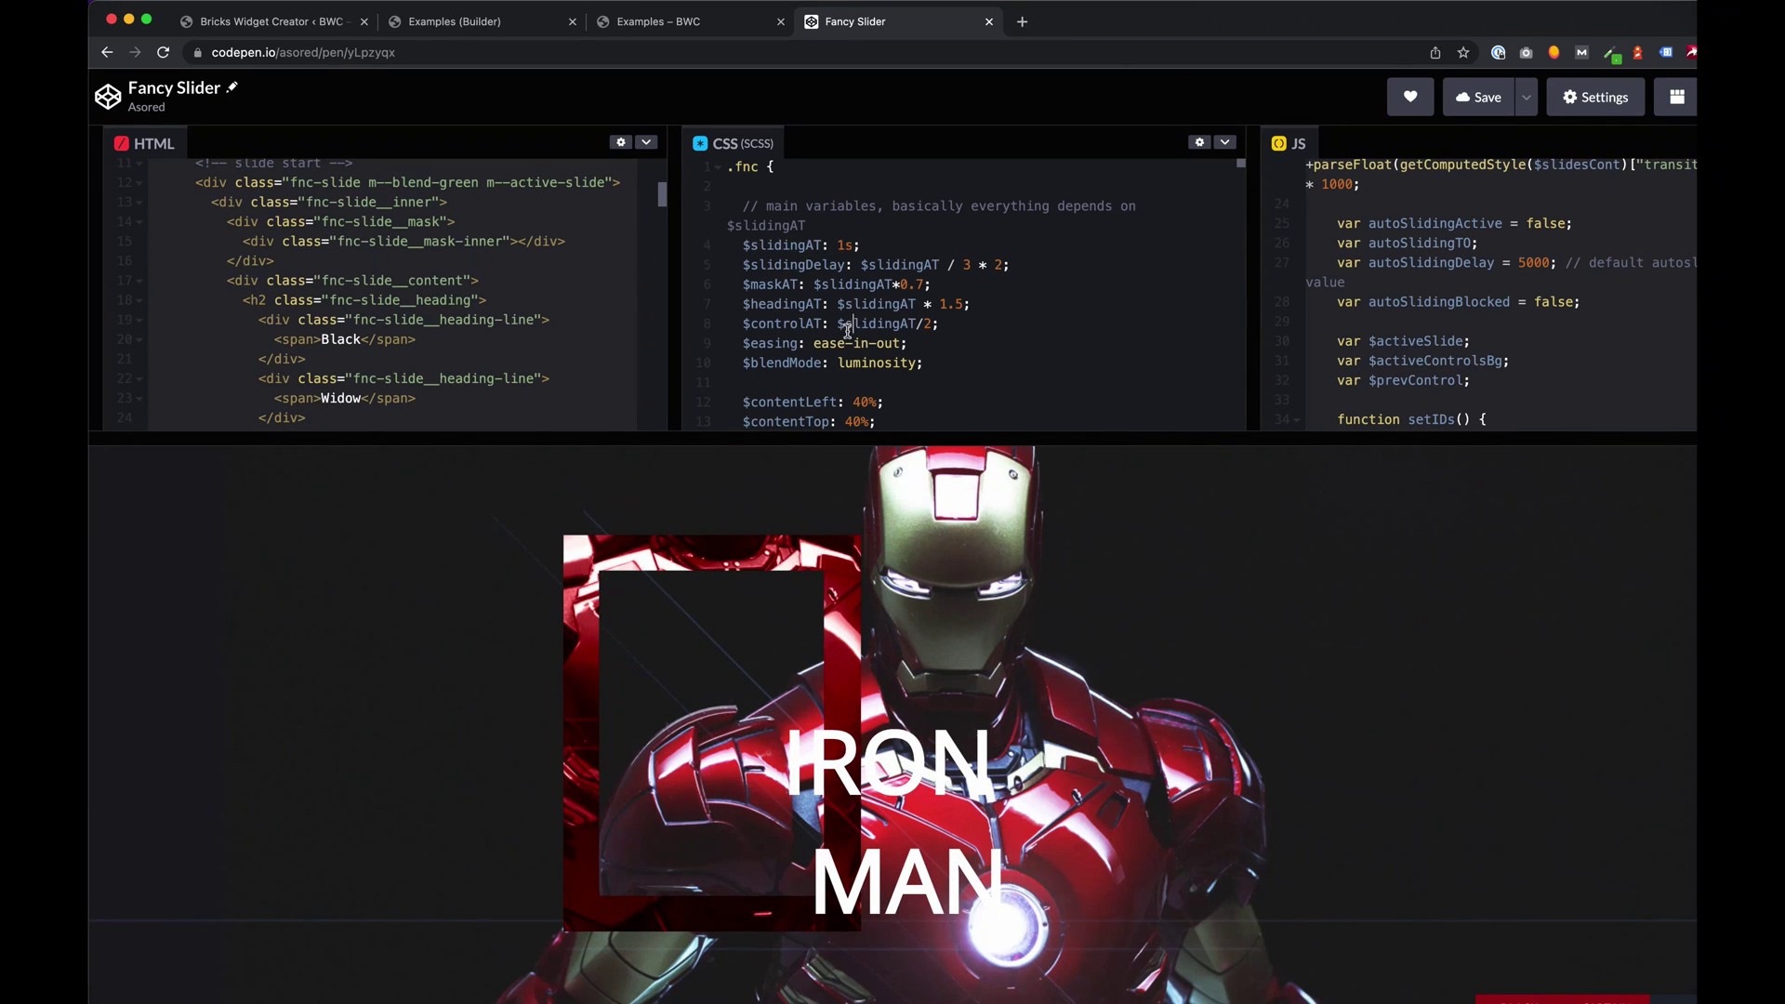
pyautogui.click(1225, 145)
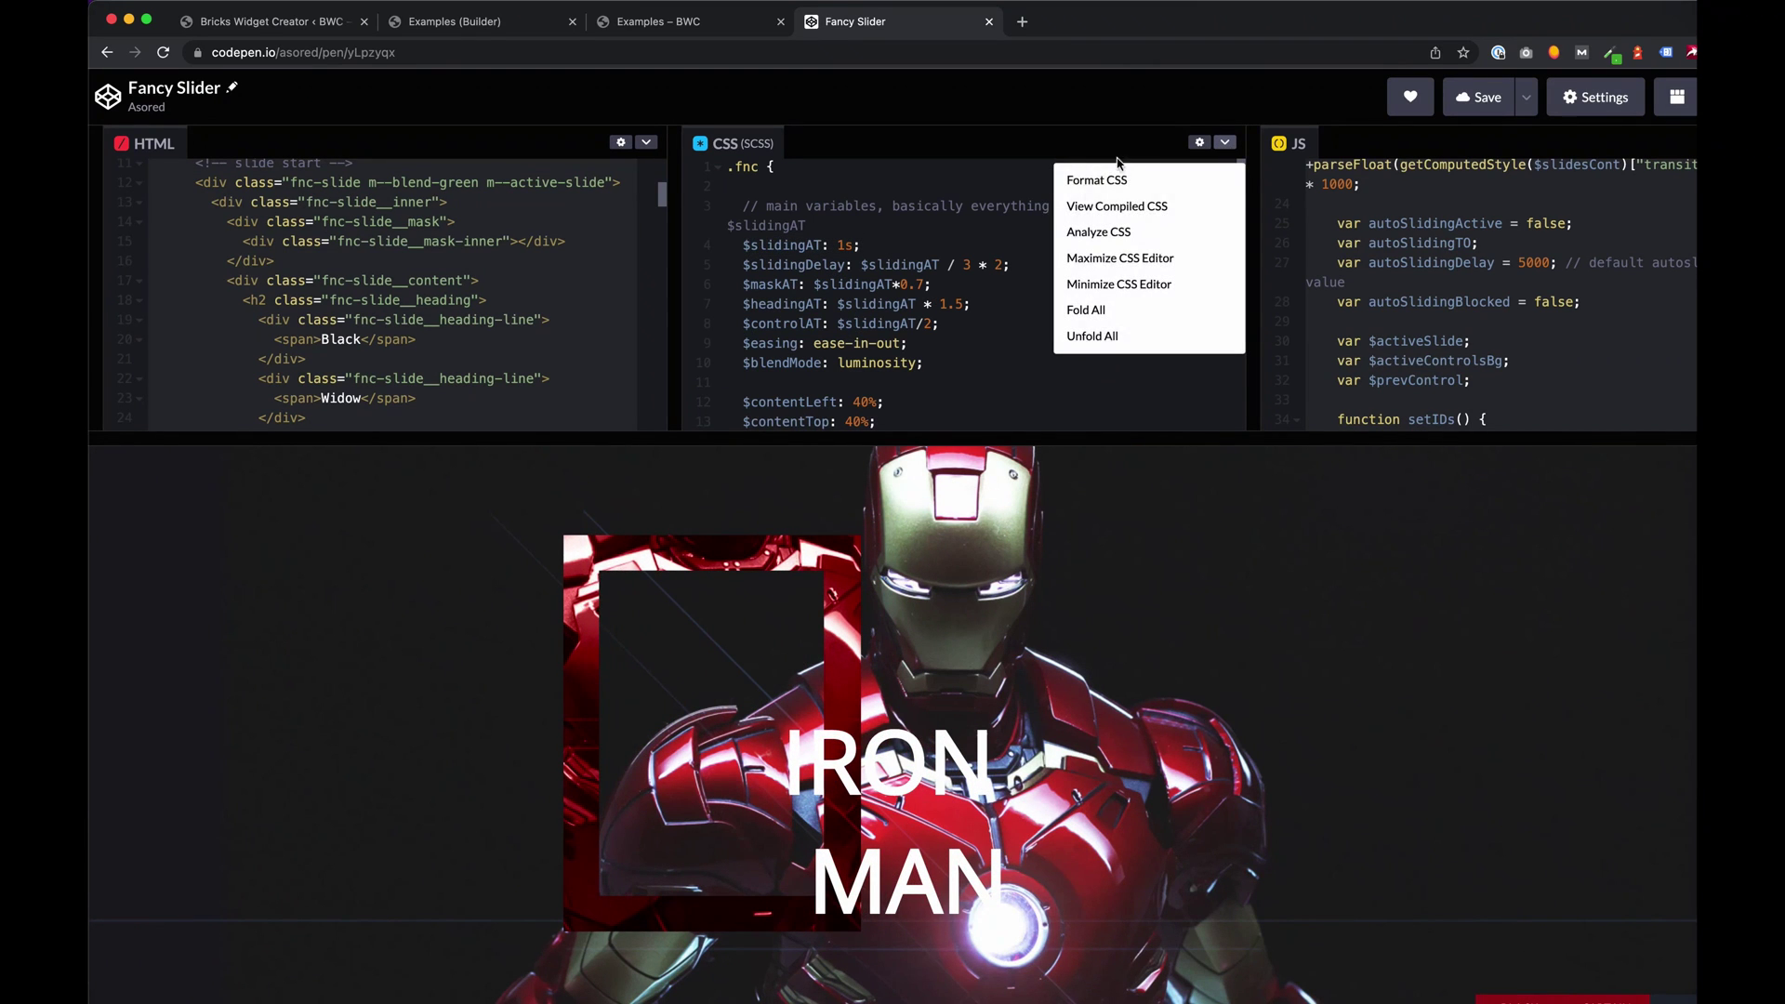
pyautogui.click(1121, 207)
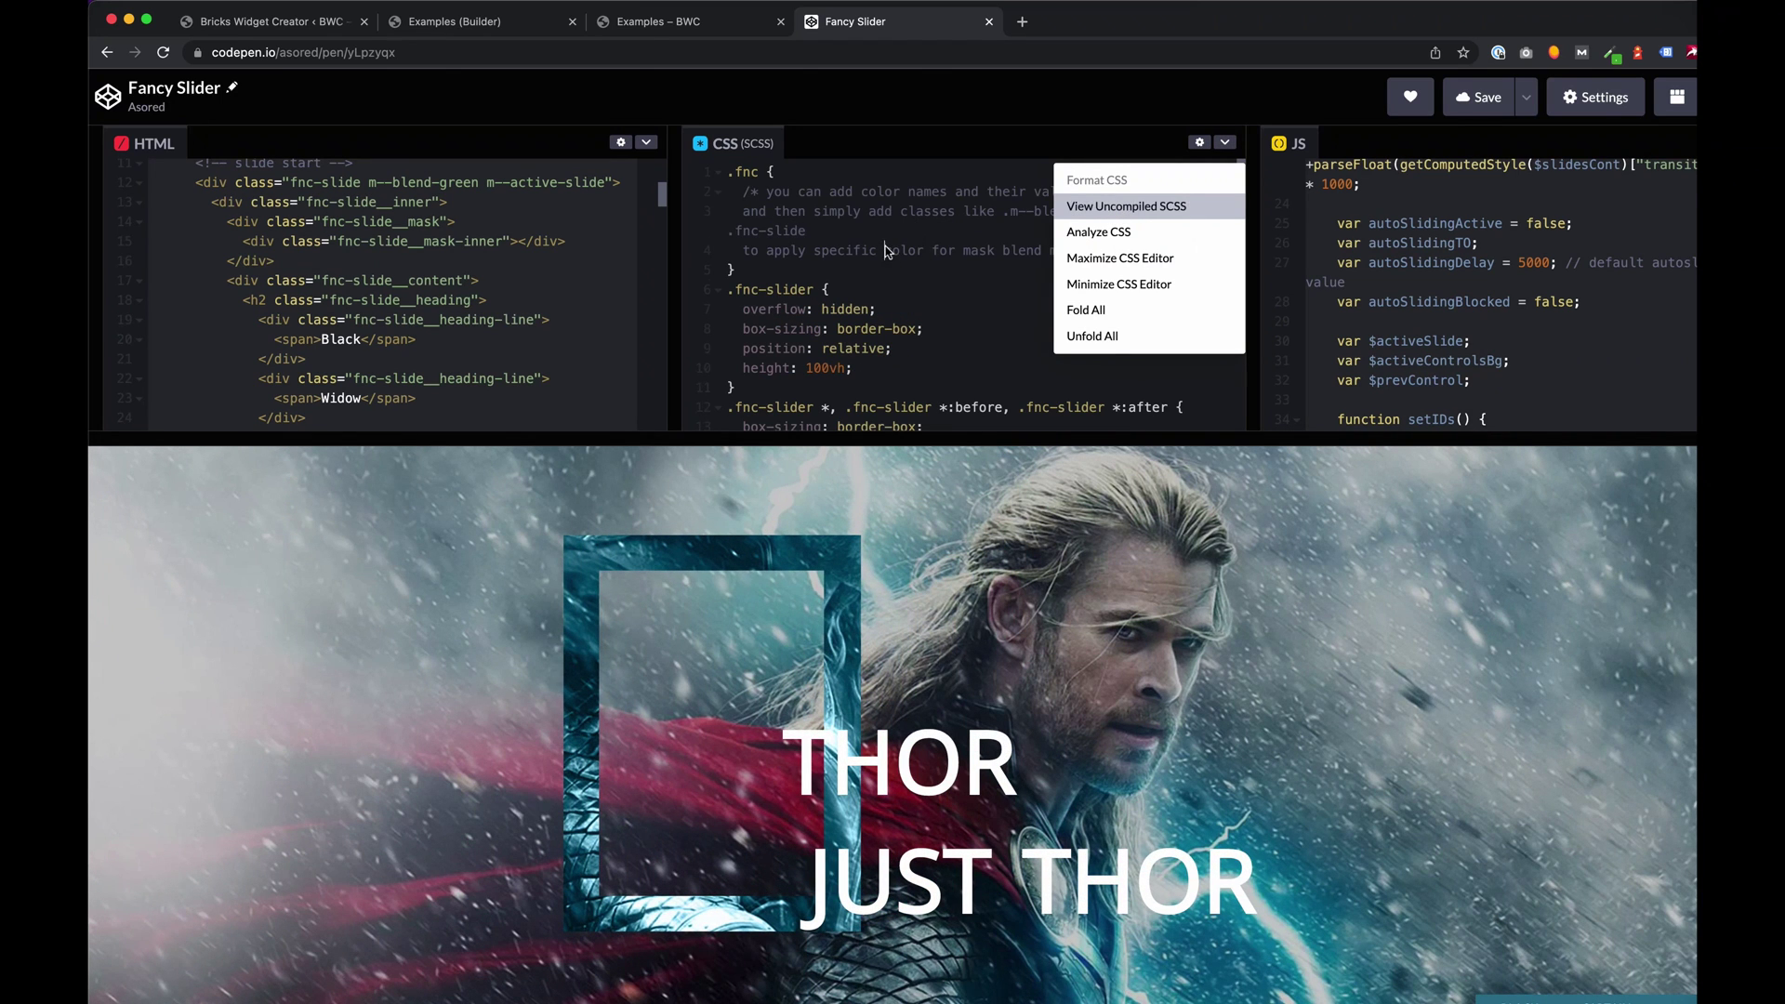
pyautogui.click(888, 251)
# Paste the slider's compiled CSS into the Hero Slider's CSS output
pyautogui.click(278, 22)
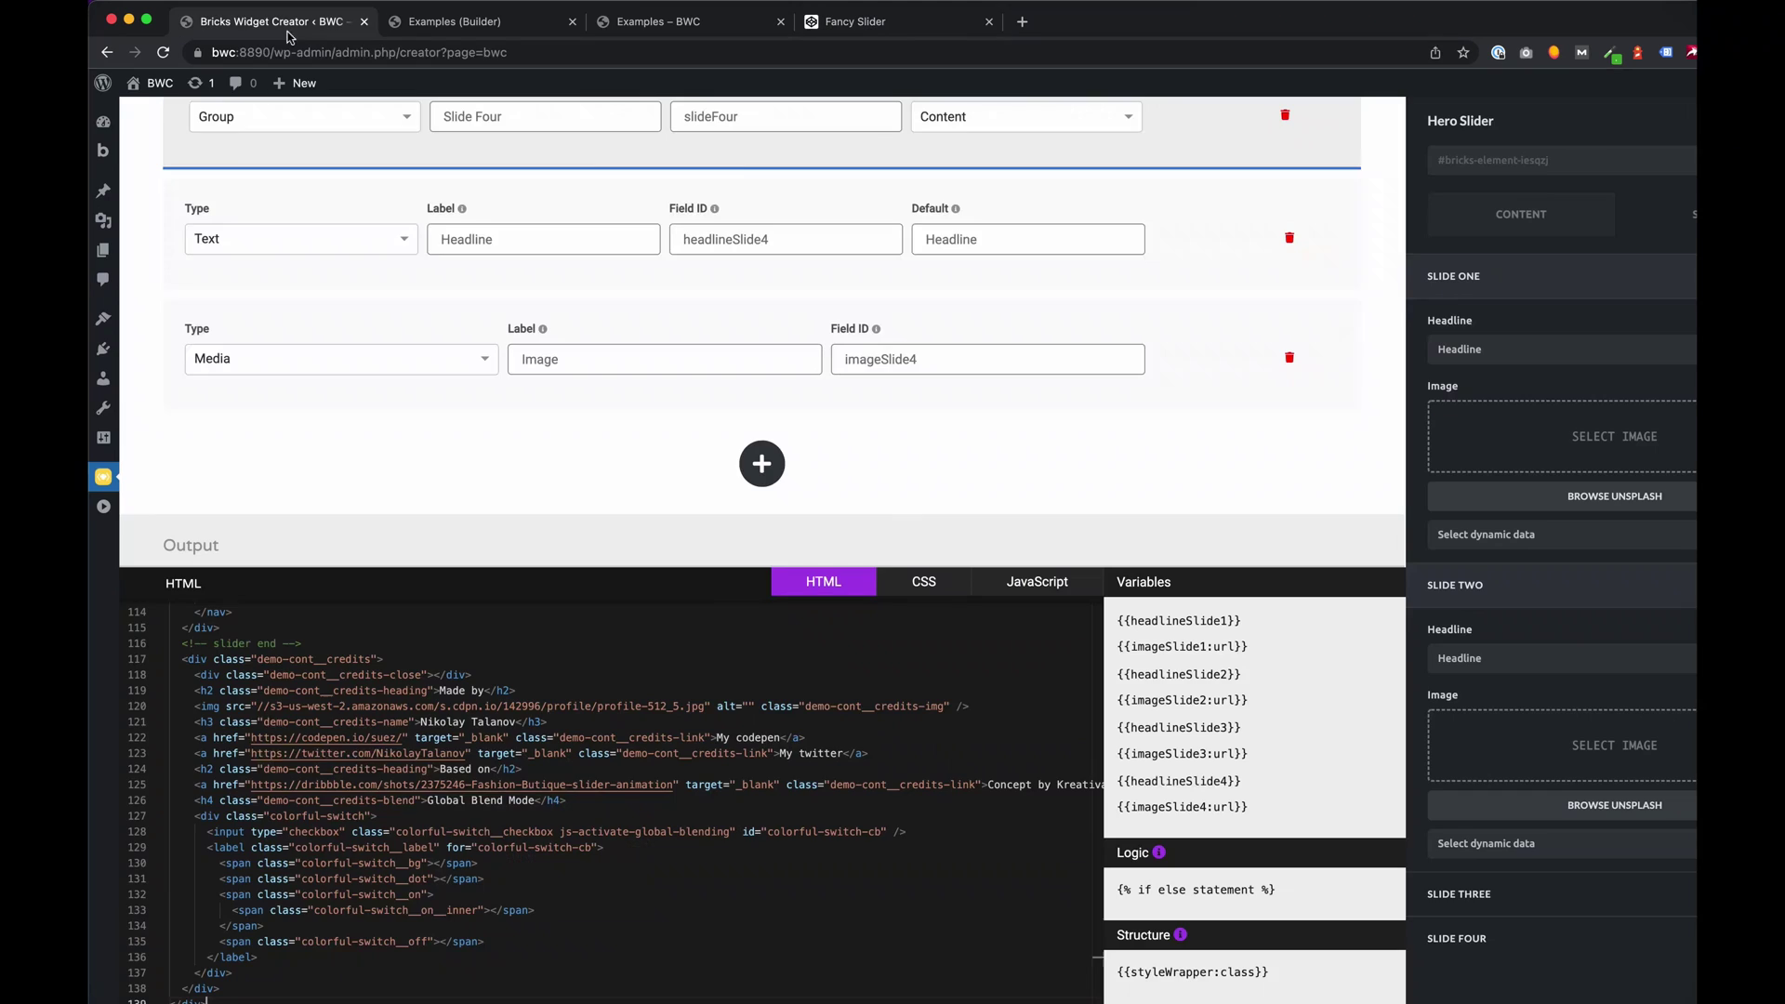
pyautogui.click(923, 581)
pyautogui.press('super+v')
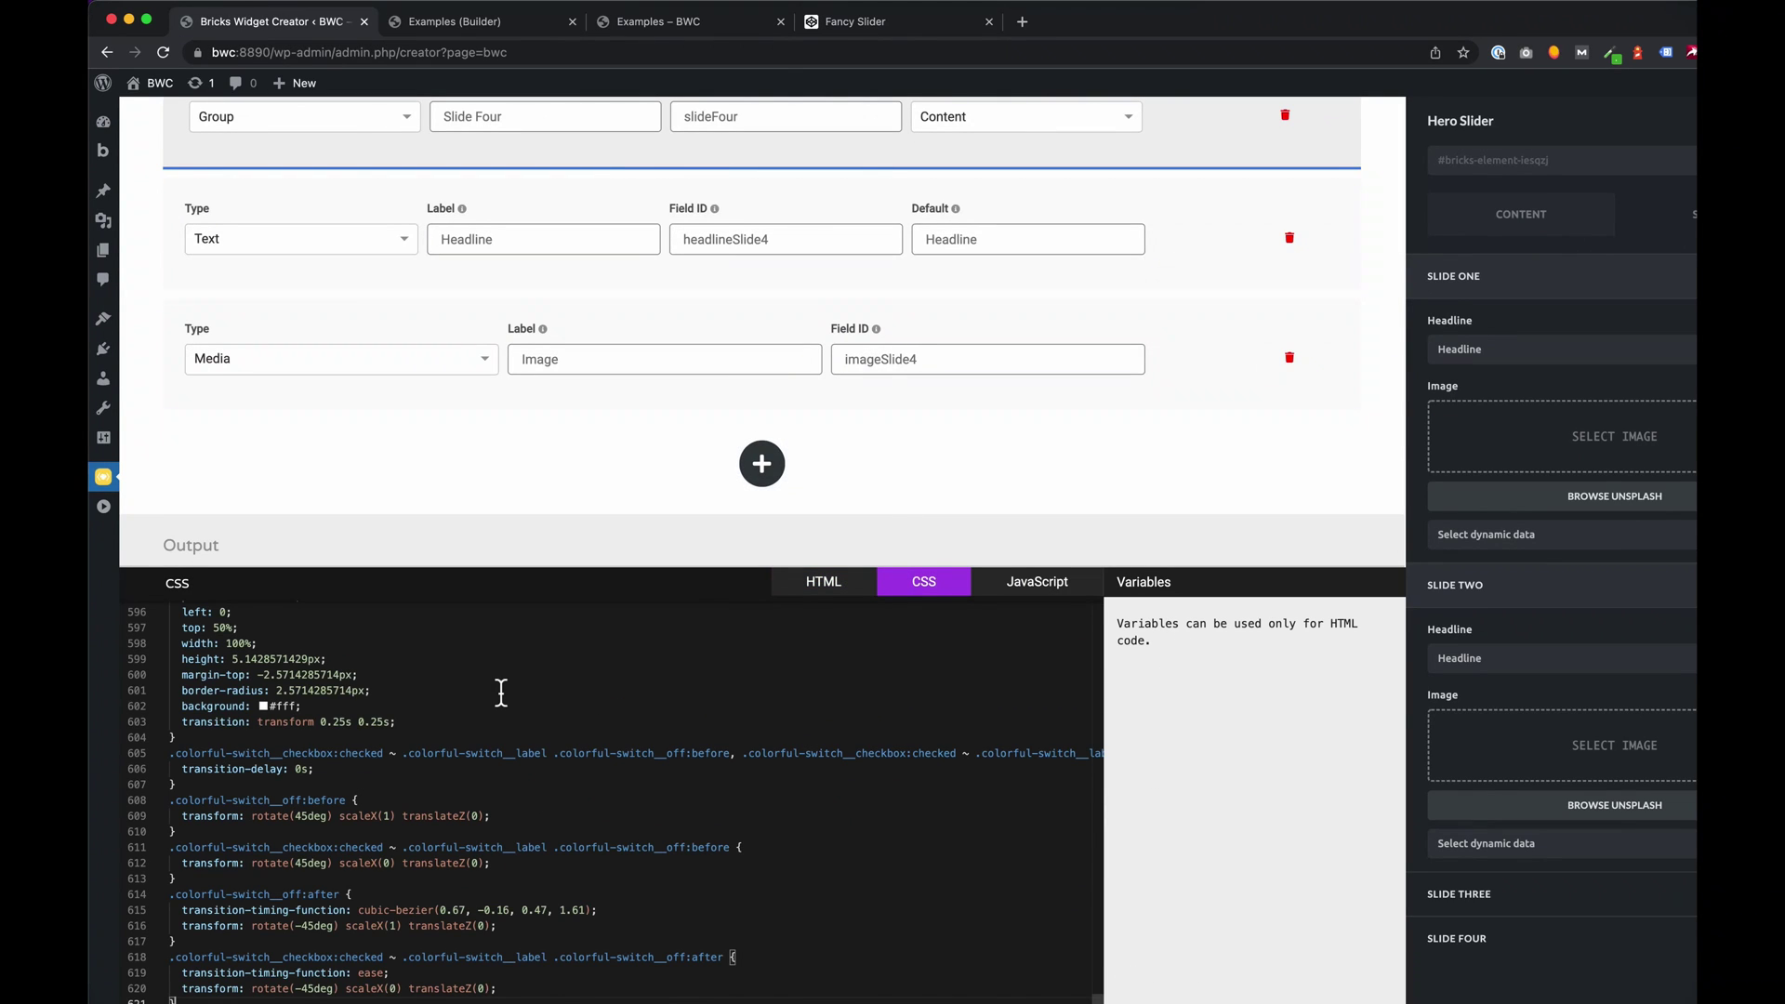
# Paste the pen's JavaScript into the JavaScript output and reload the Examples builder page
pyautogui.press('super+4')
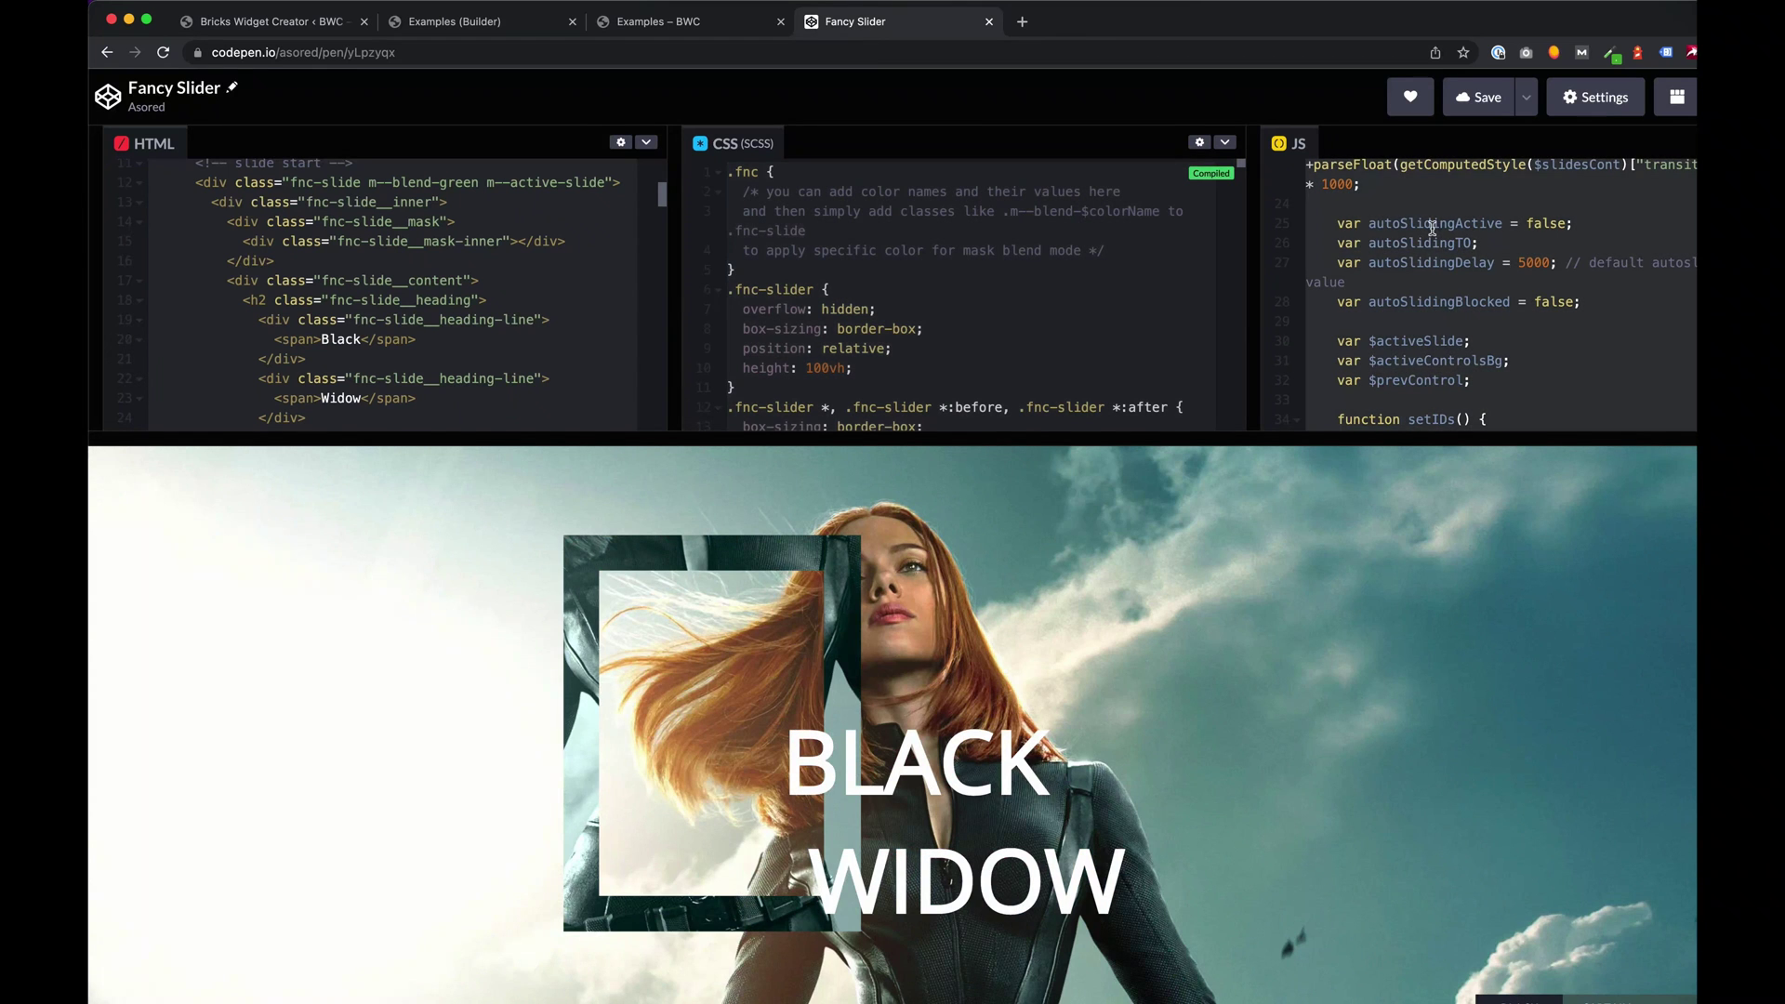
pyautogui.click(276, 23)
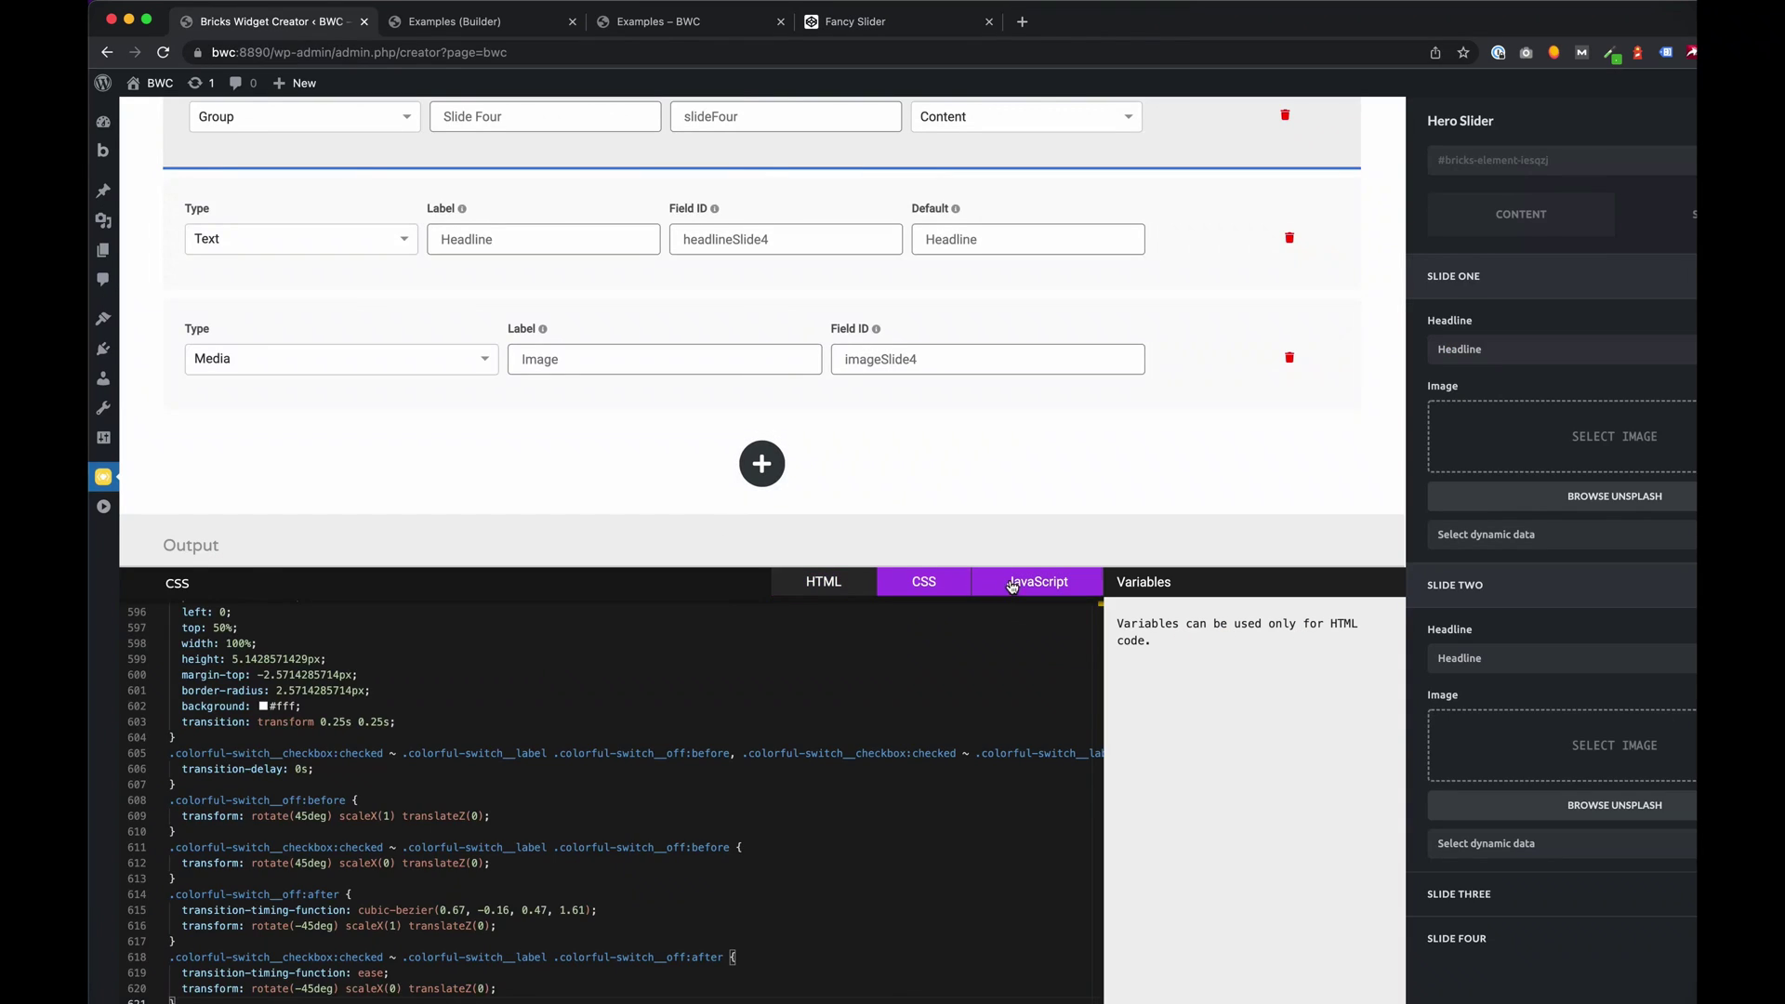
pyautogui.click(1037, 581)
pyautogui.press('super+v')
pyautogui.click(822, 582)
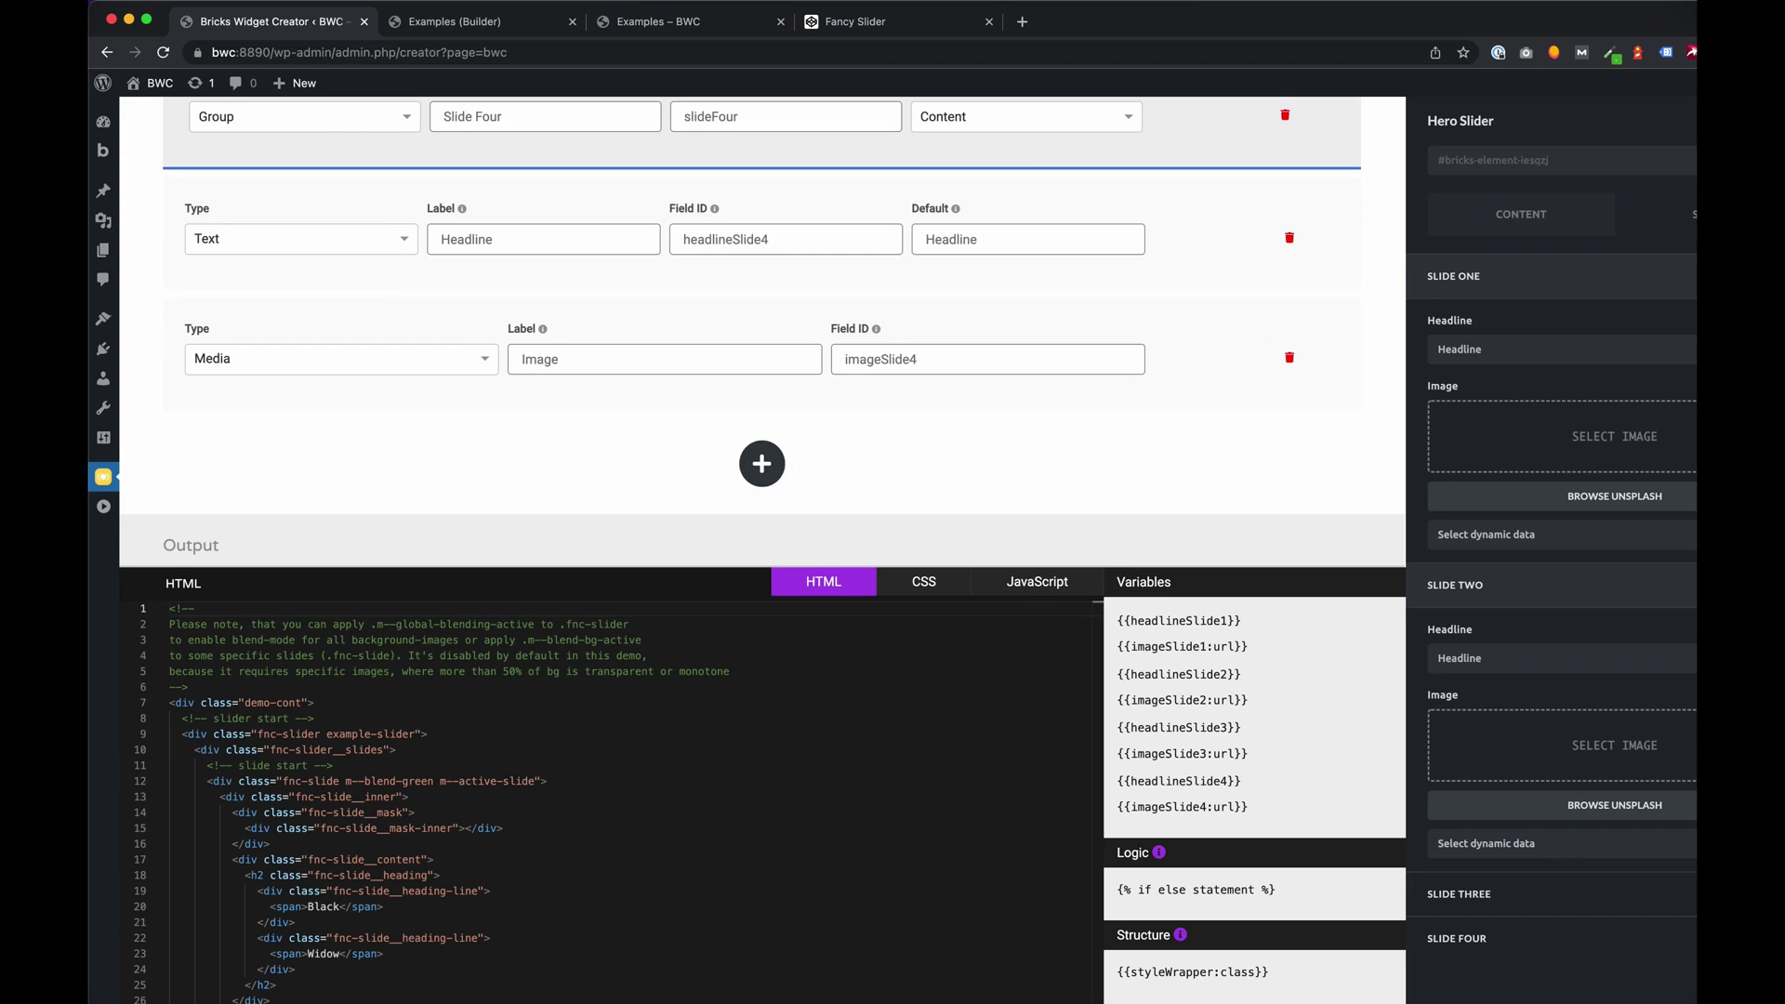
pyautogui.press('super+2')
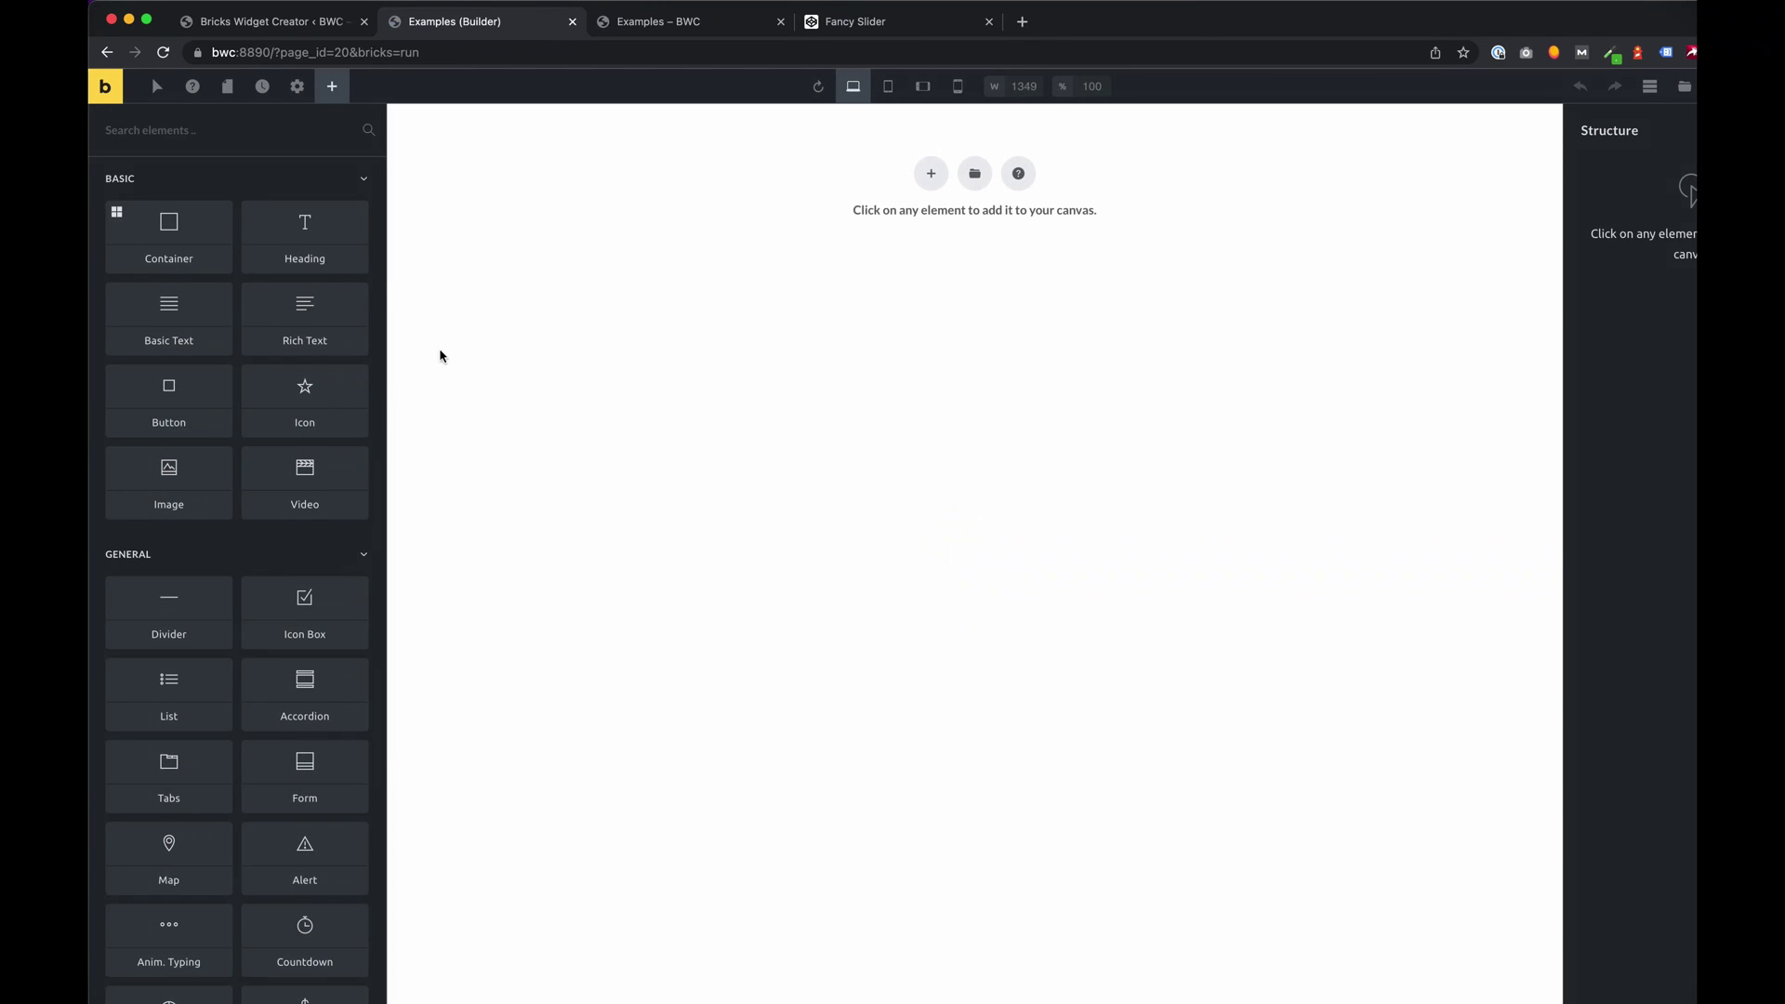
# Add the Hero Slider element to the Examples page and preview its Black Widow slide live
pyautogui.scroll(-10, 247, 406)
pyautogui.scroll(-1, 188, 584)
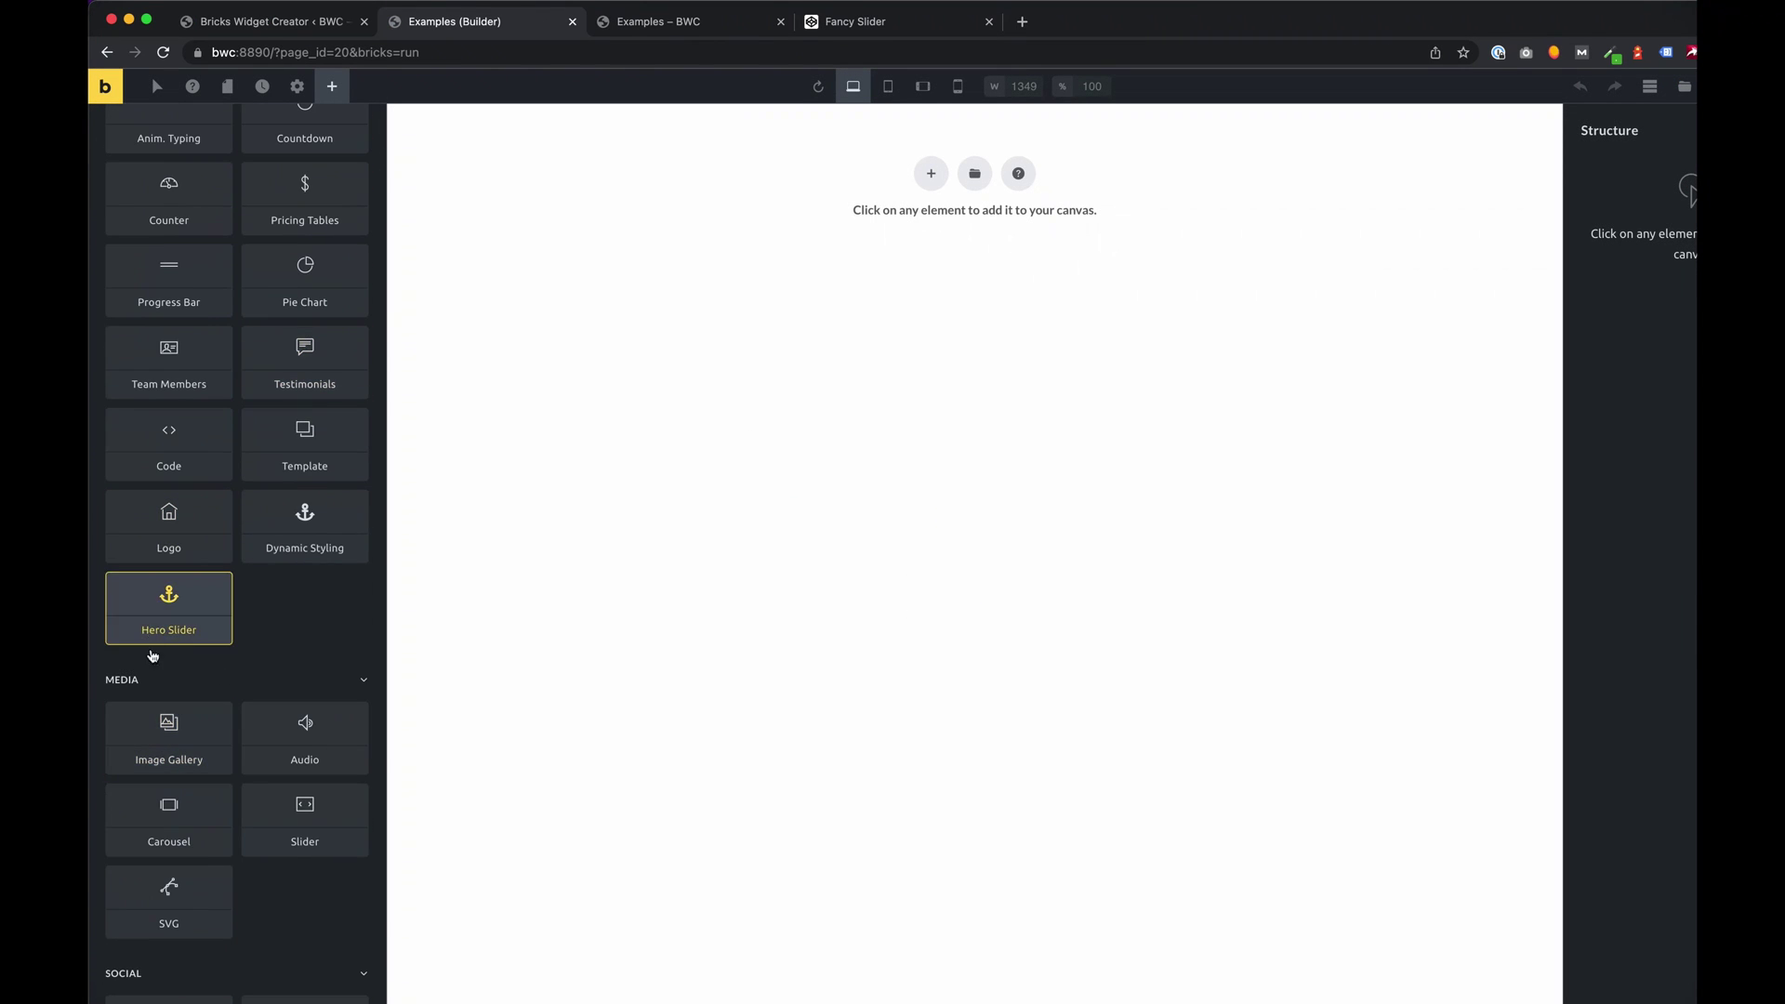
pyautogui.click(167, 609)
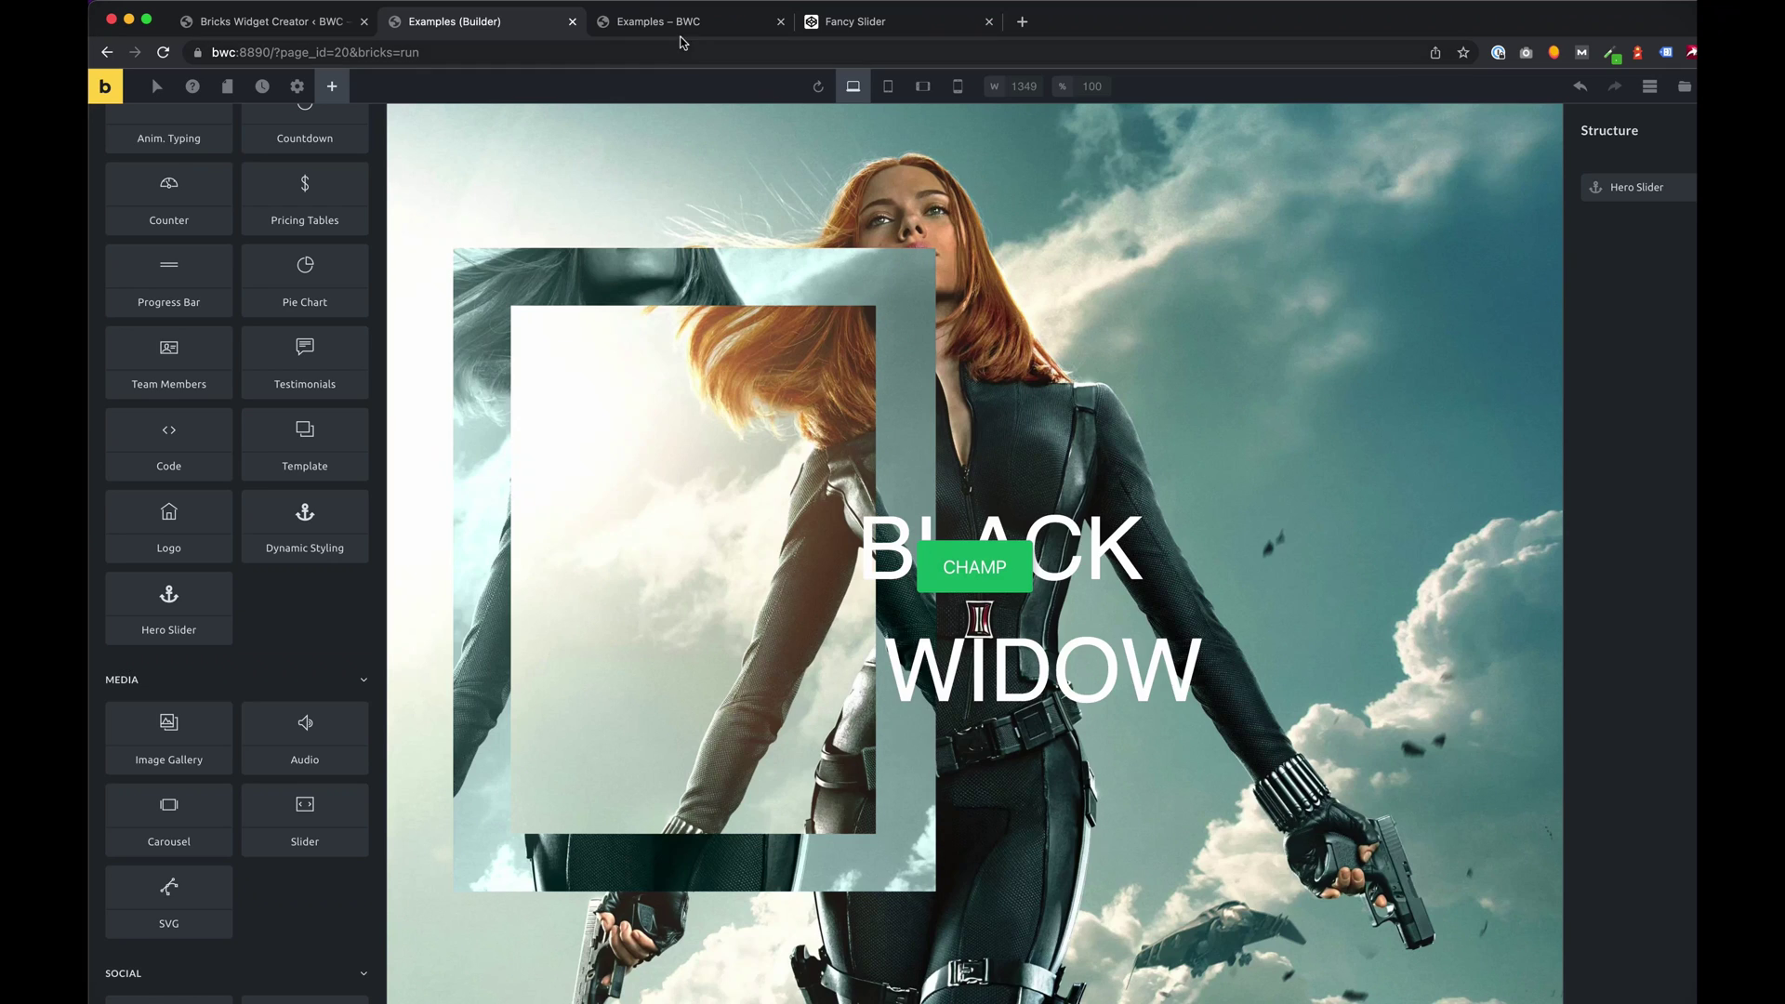
pyautogui.click(679, 29)
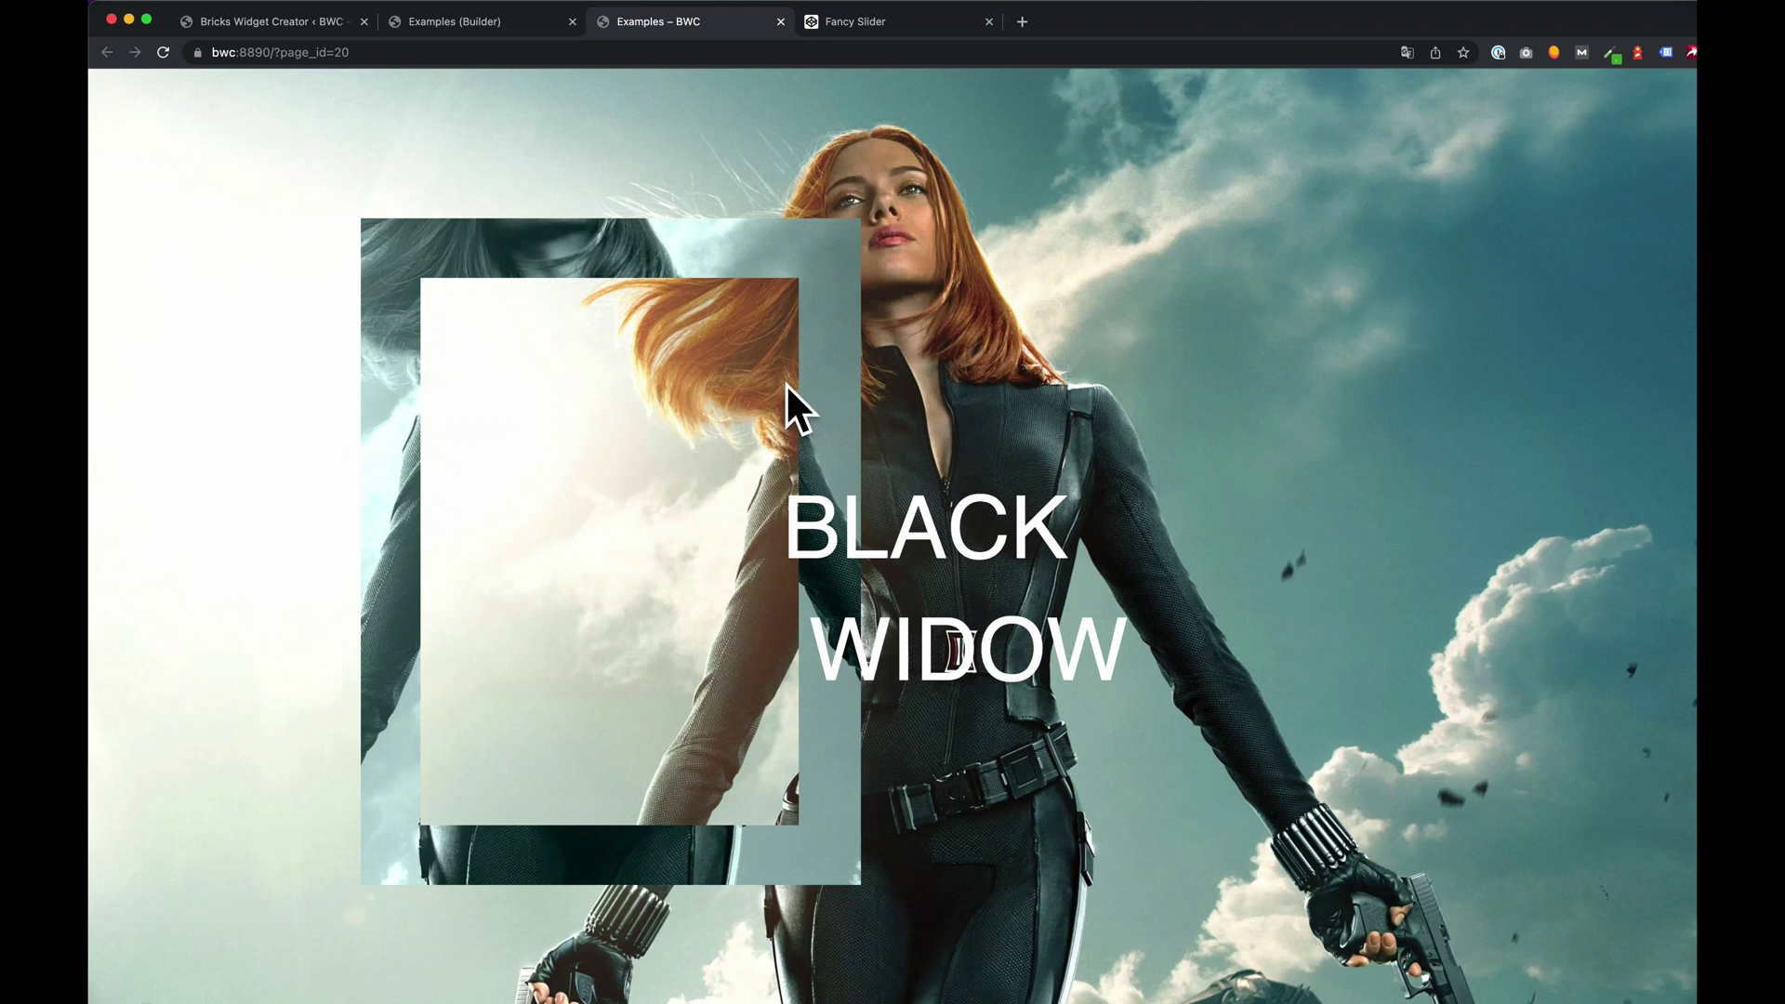
# Replace slide one's two-line Black Widow heading with the {{headlineSlide1}} variable
pyautogui.press('super+1')
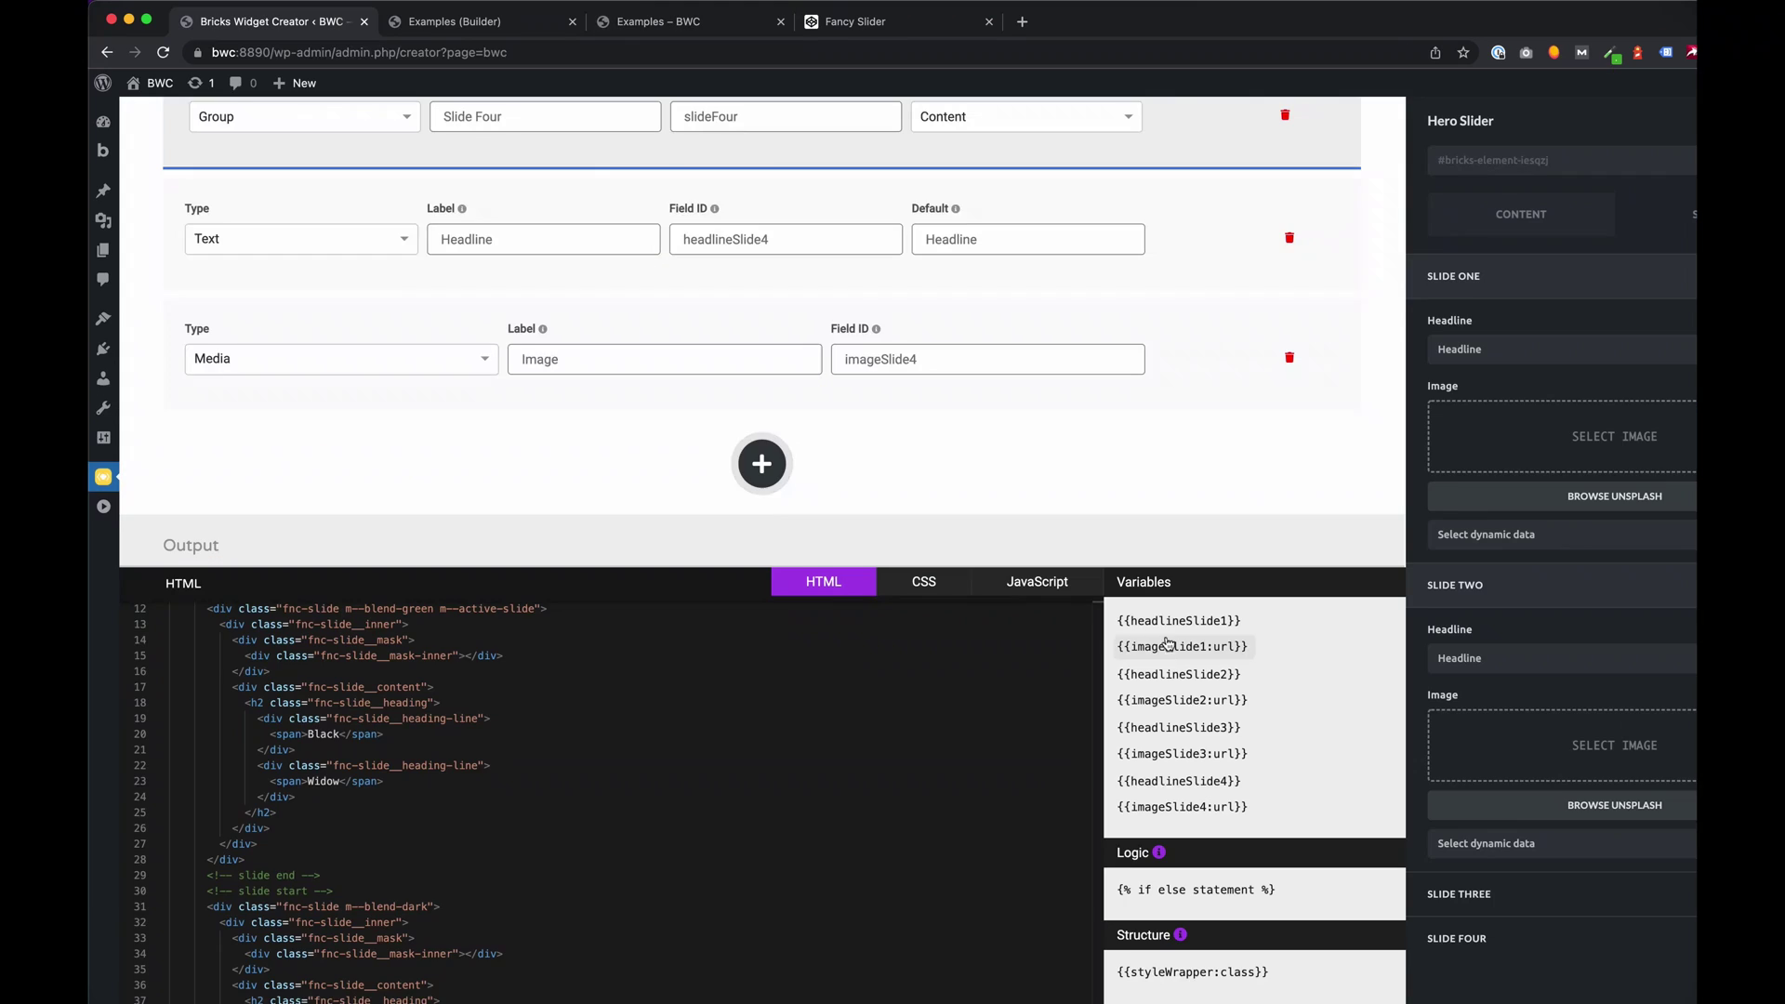
pyautogui.click(1173, 621)
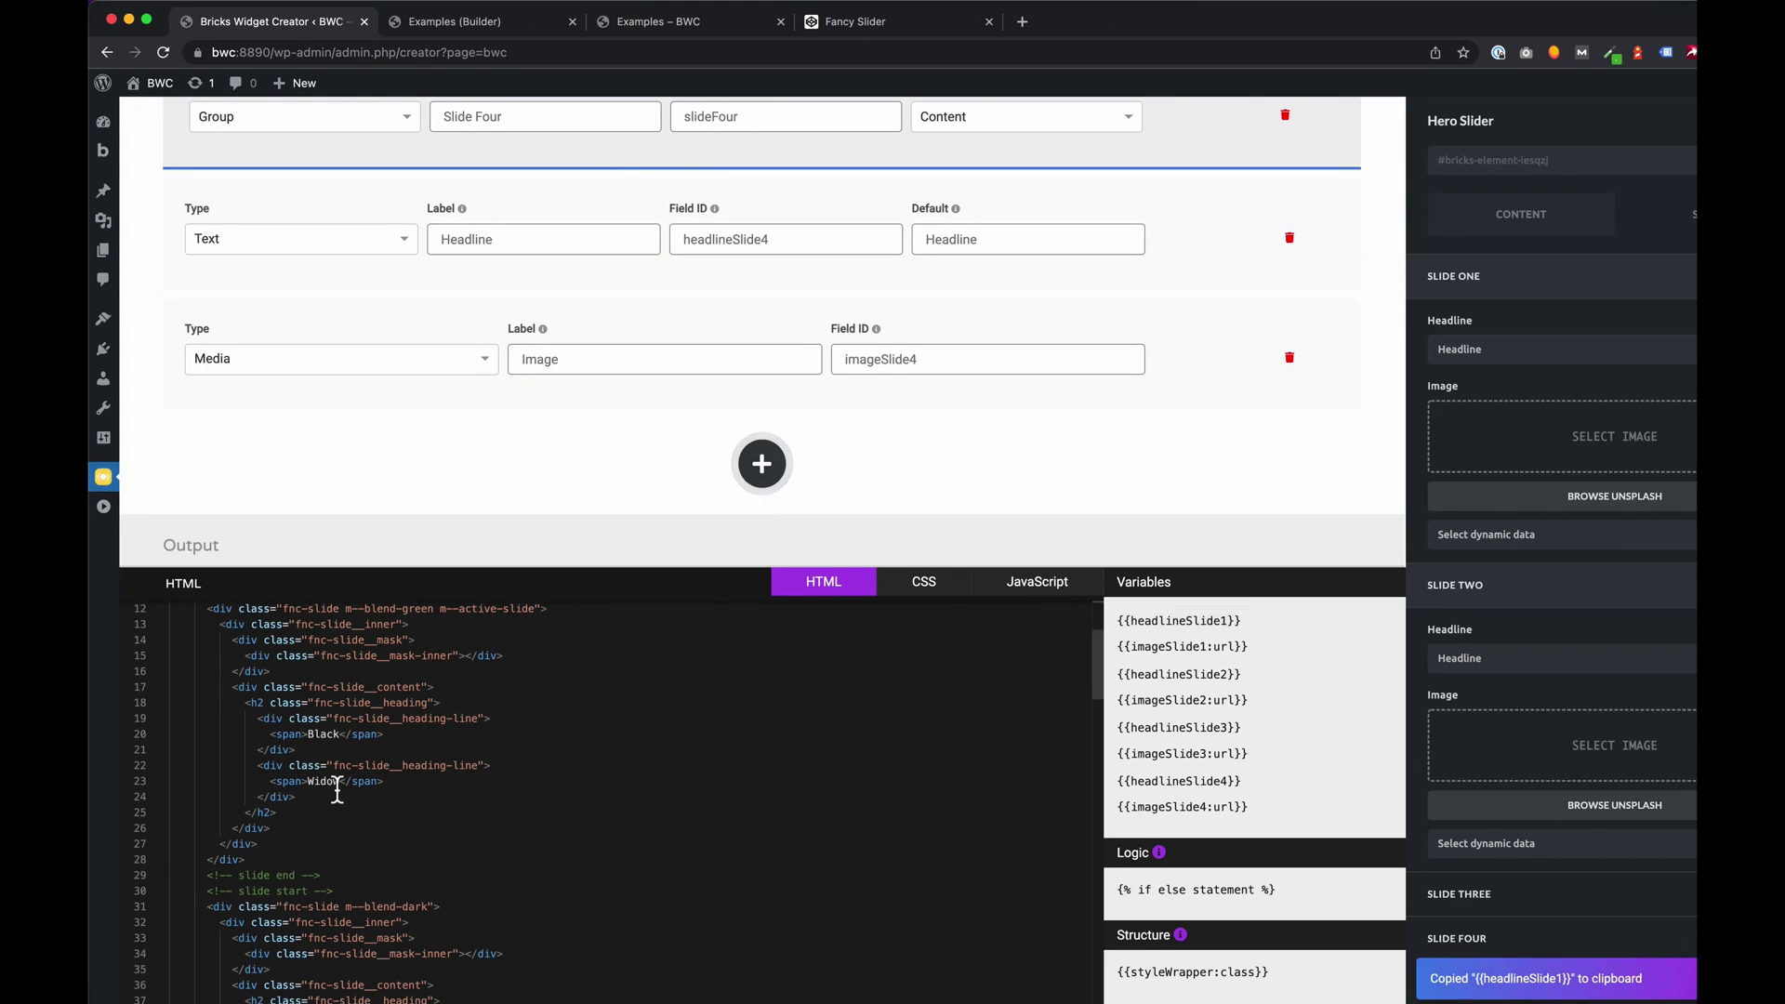
pyautogui.moveTo(300, 800); pyautogui.dragTo(173, 770)
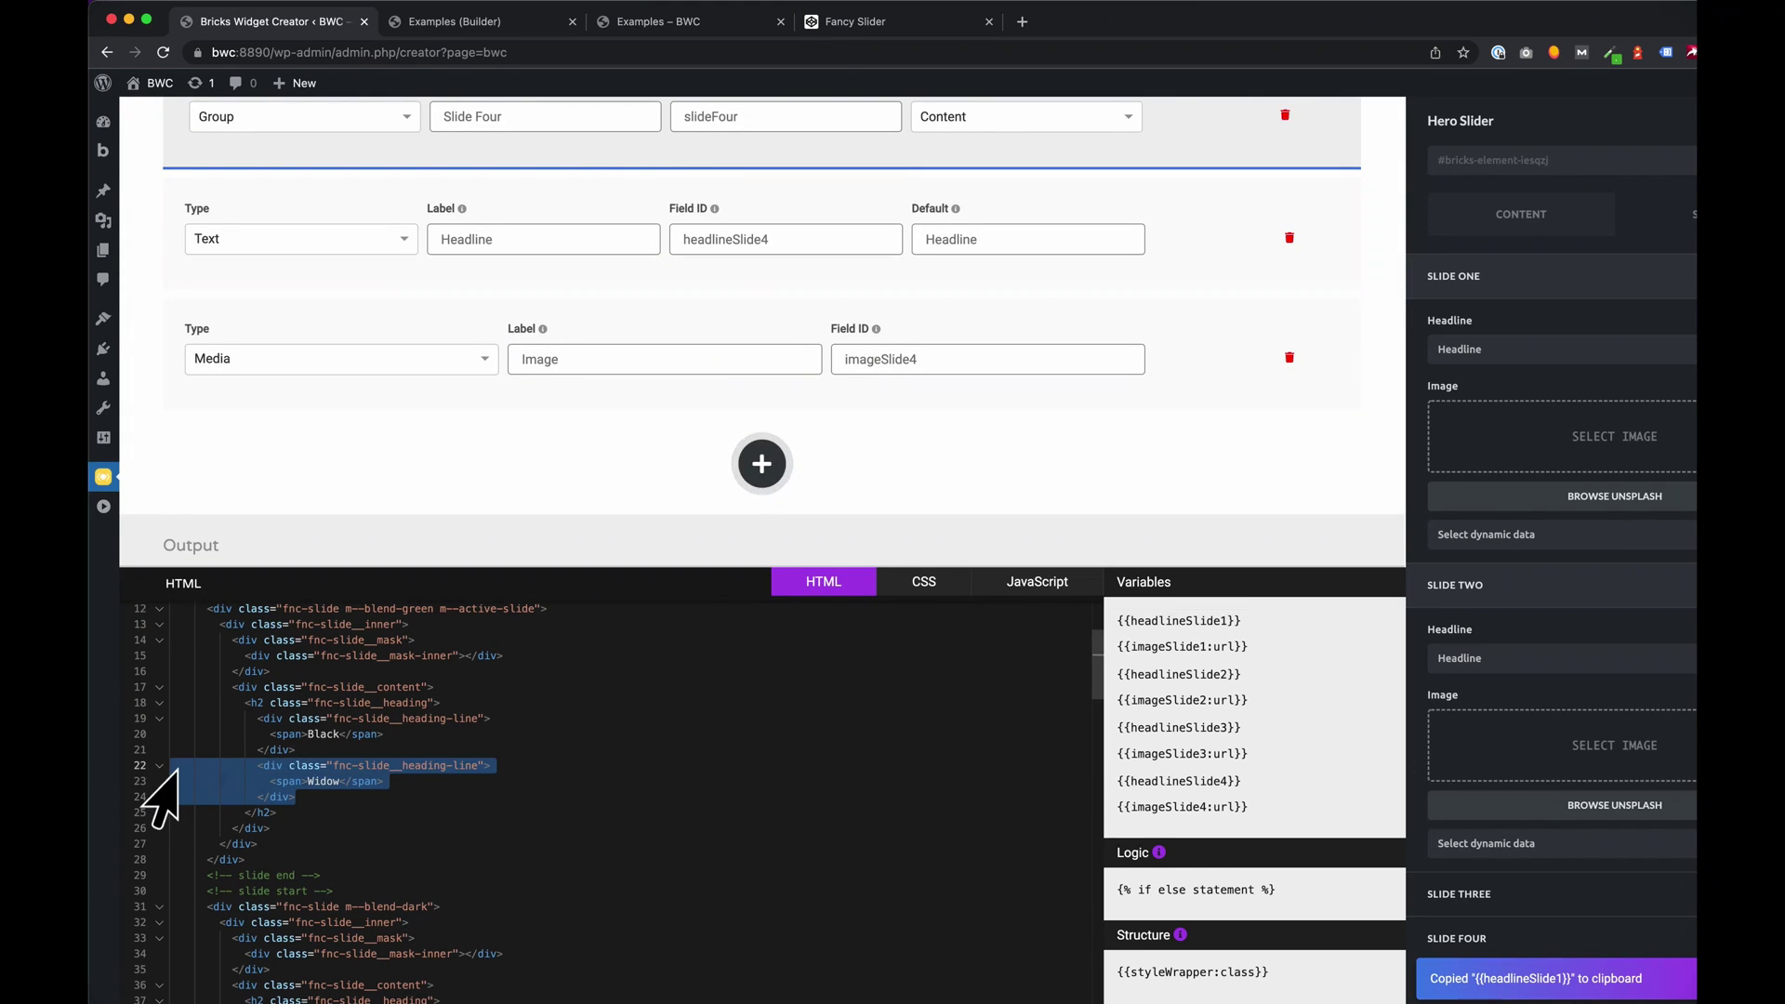
pyautogui.press('BackSpace')
pyautogui.press('BackSpace')
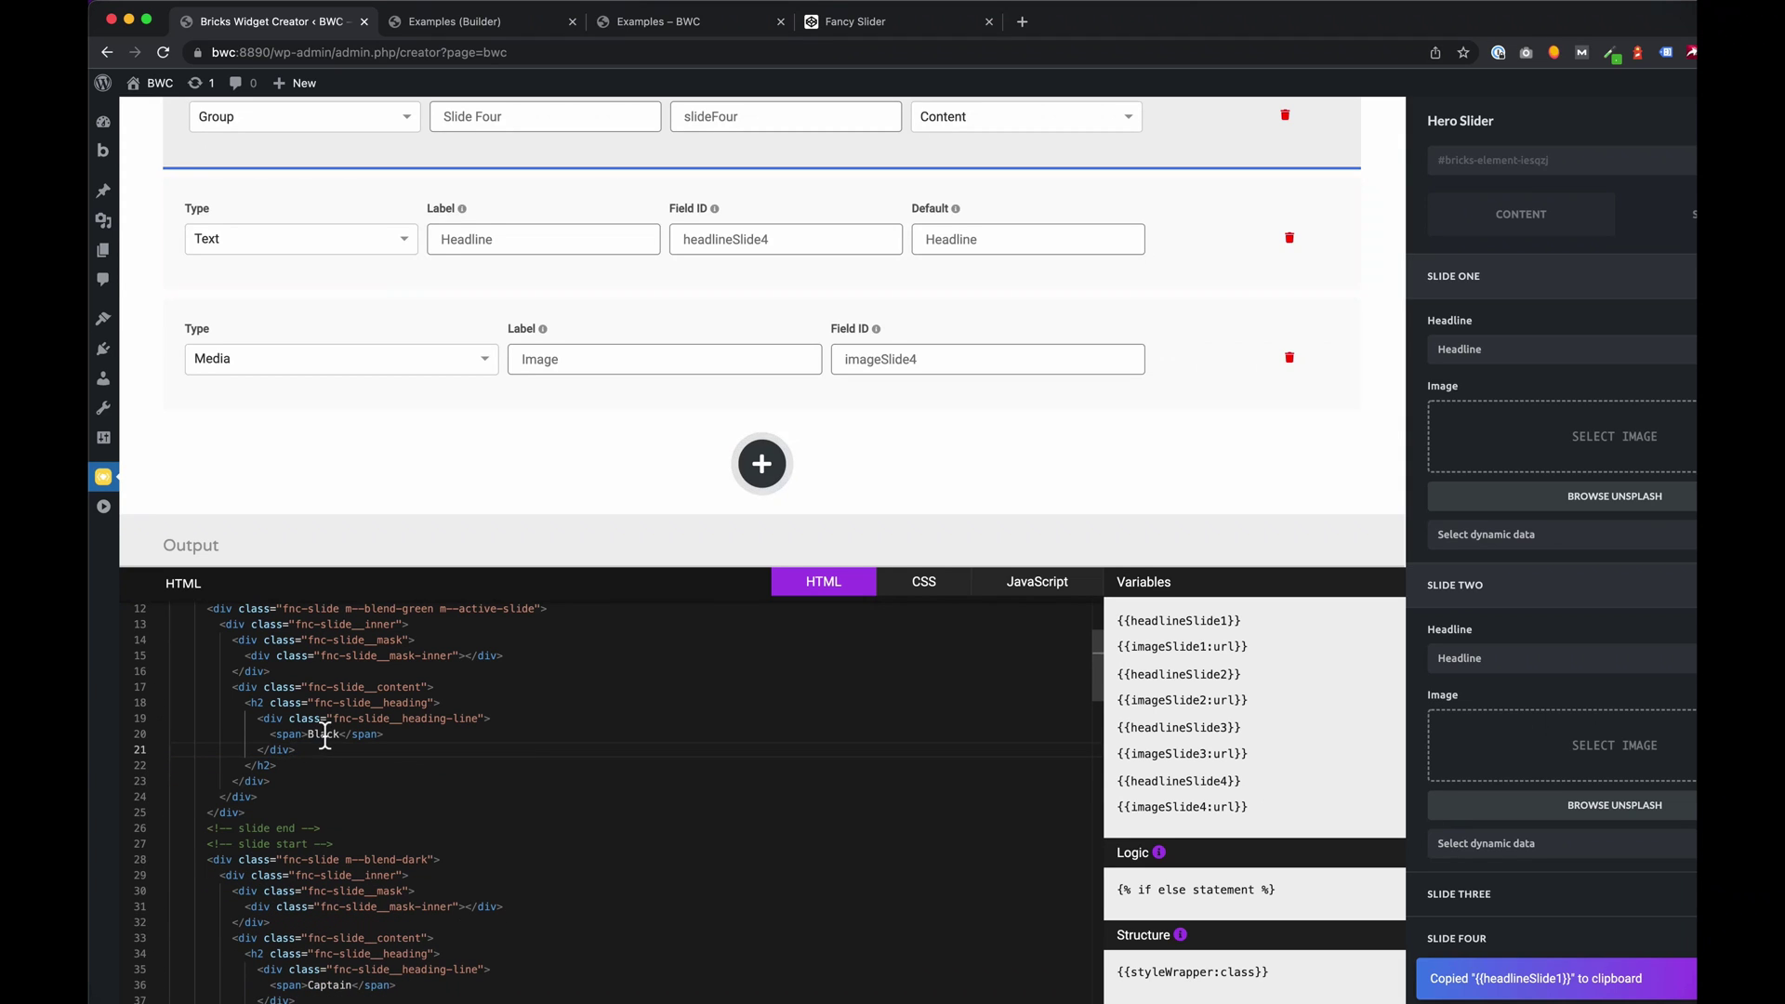
pyautogui.doubleClick(325, 734)
pyautogui.write('{{headlineSlide1}}')
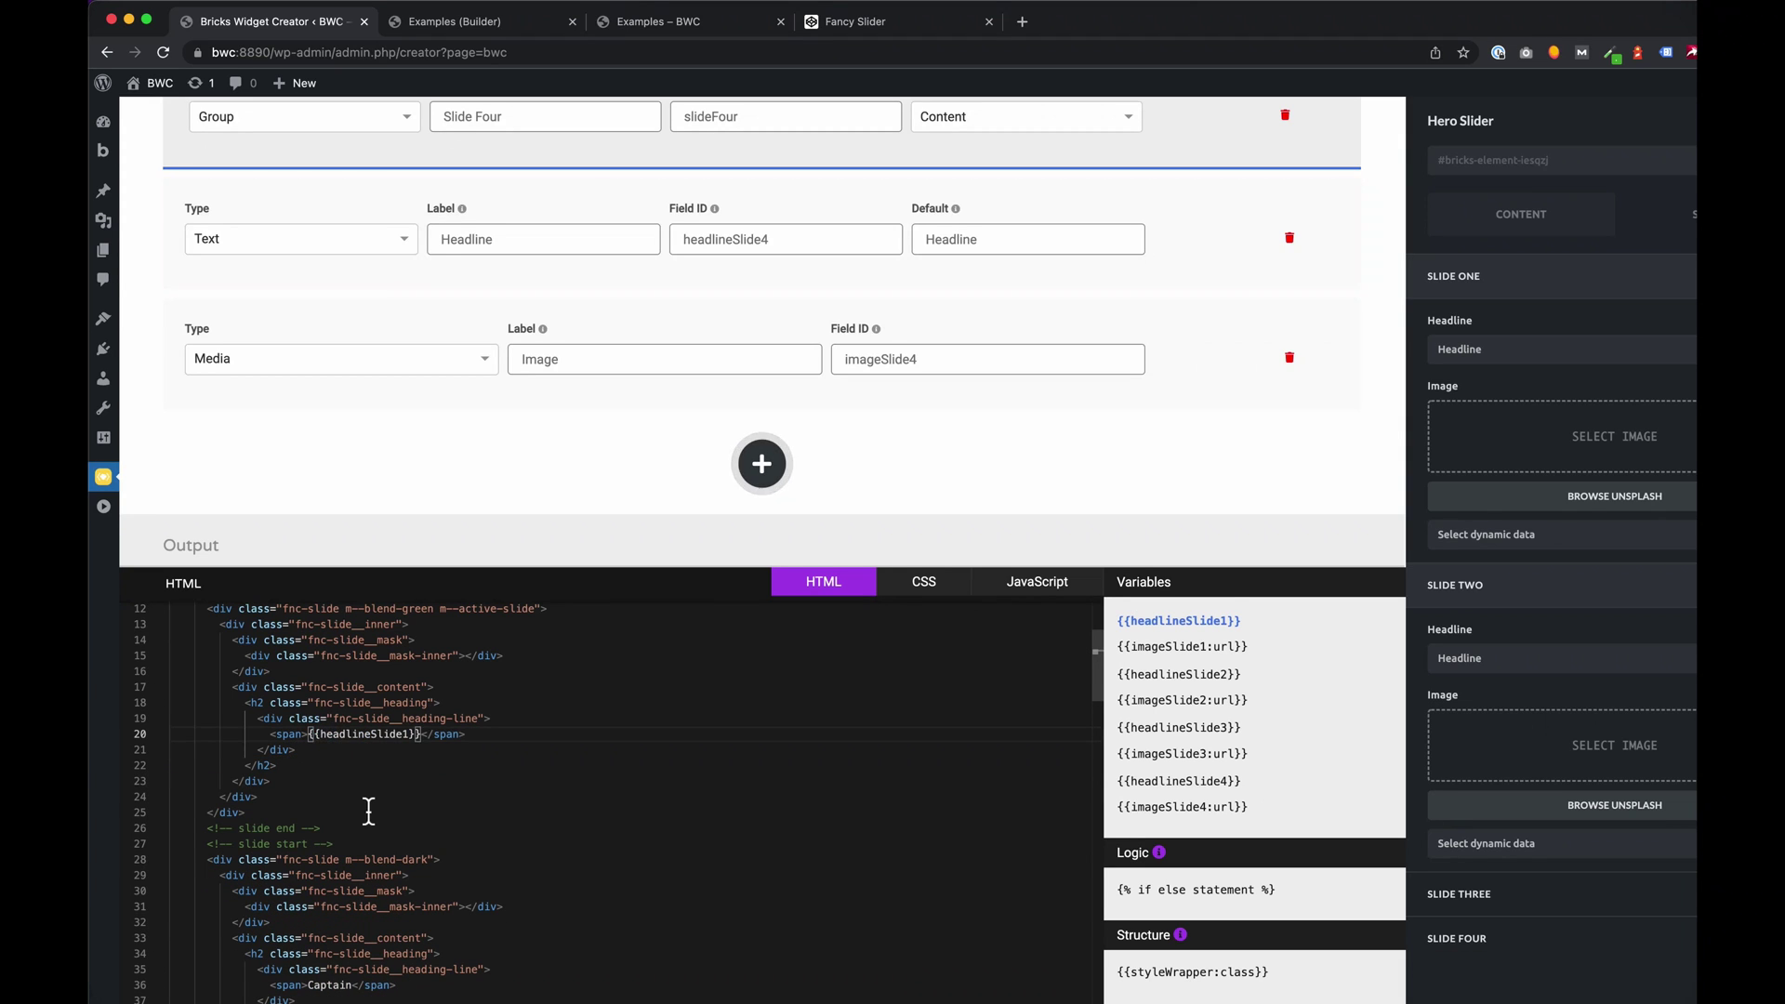
# Replace slide two's Captain America heading with the {{headlineSlide2}} variable
pyautogui.scroll(-4, 375, 810)
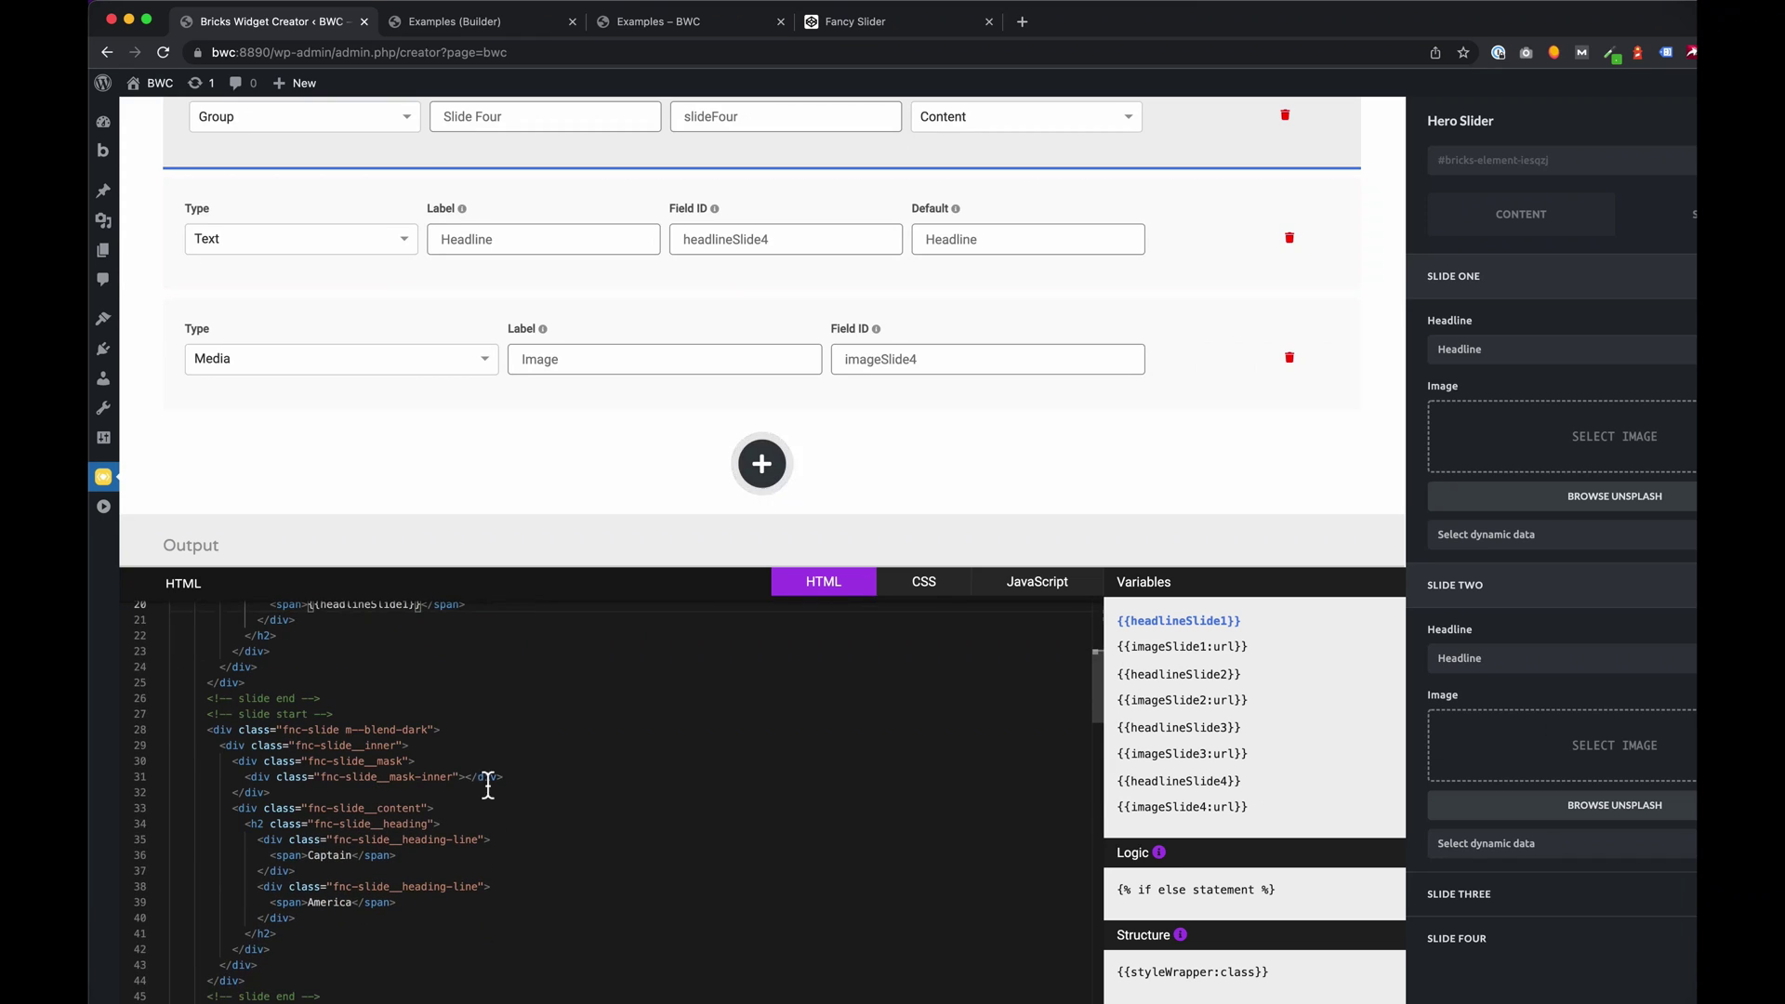
pyautogui.click(1168, 676)
pyautogui.moveTo(307, 921); pyautogui.dragTo(144, 887)
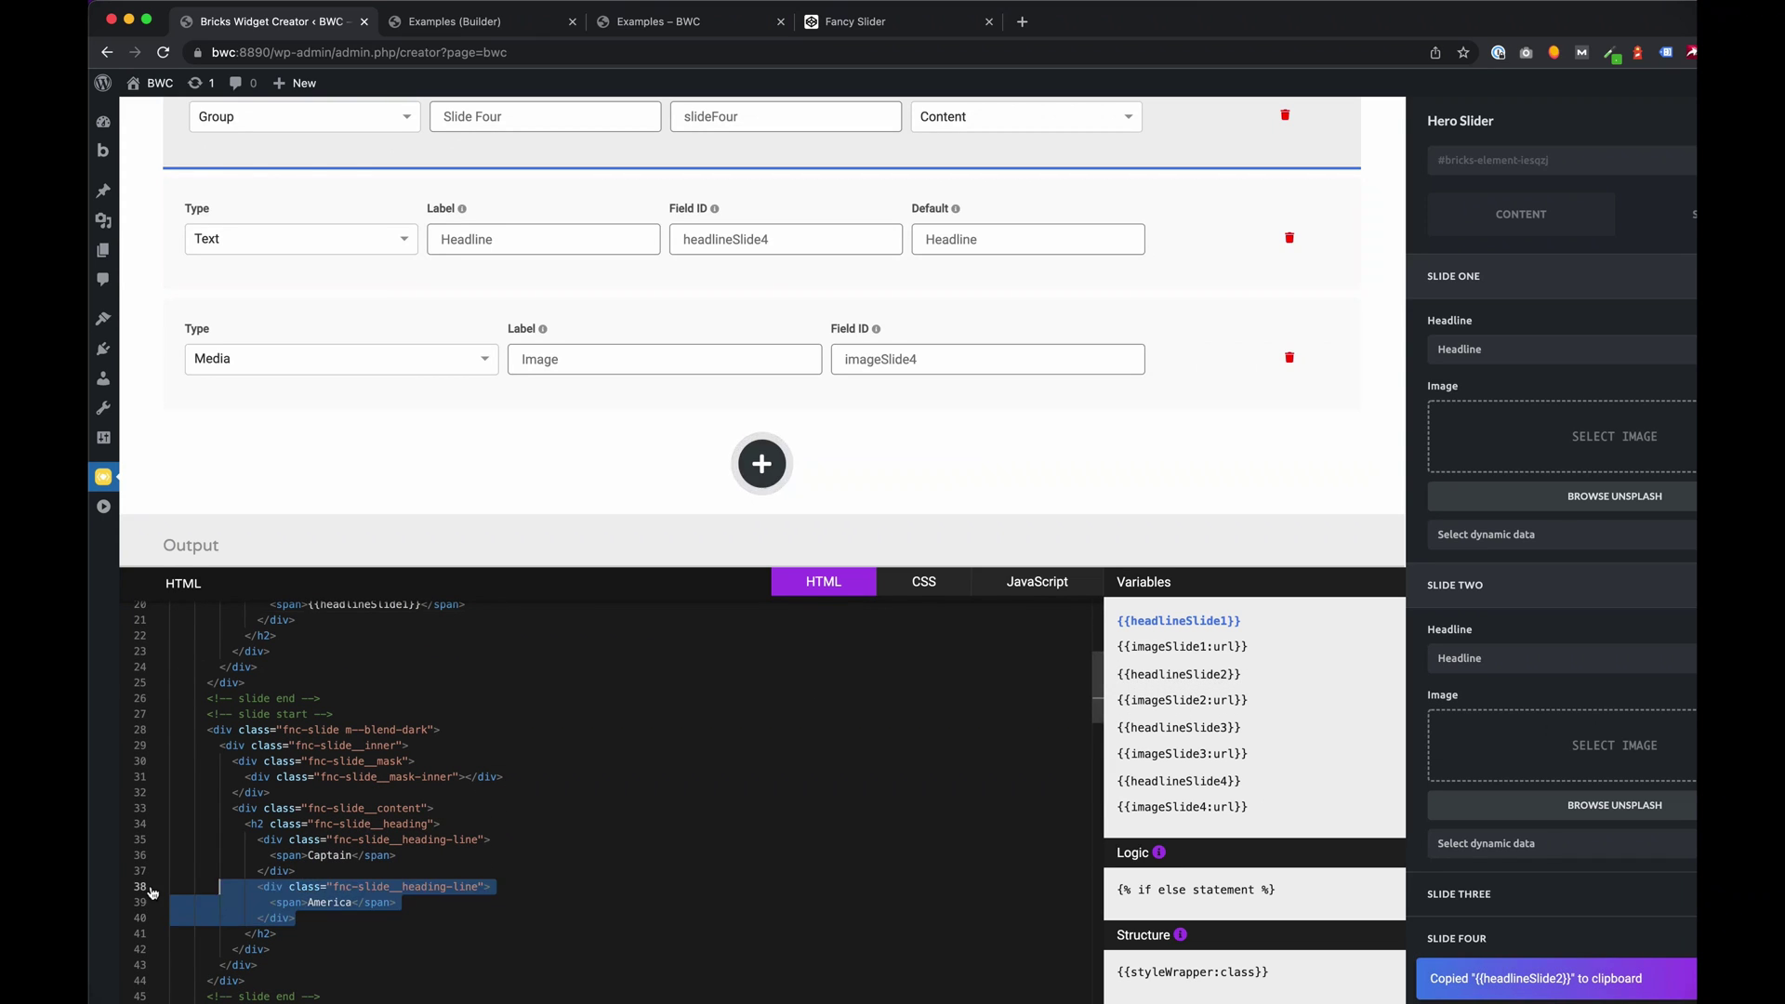
pyautogui.press('BackSpace')
pyautogui.press('BackSpace')
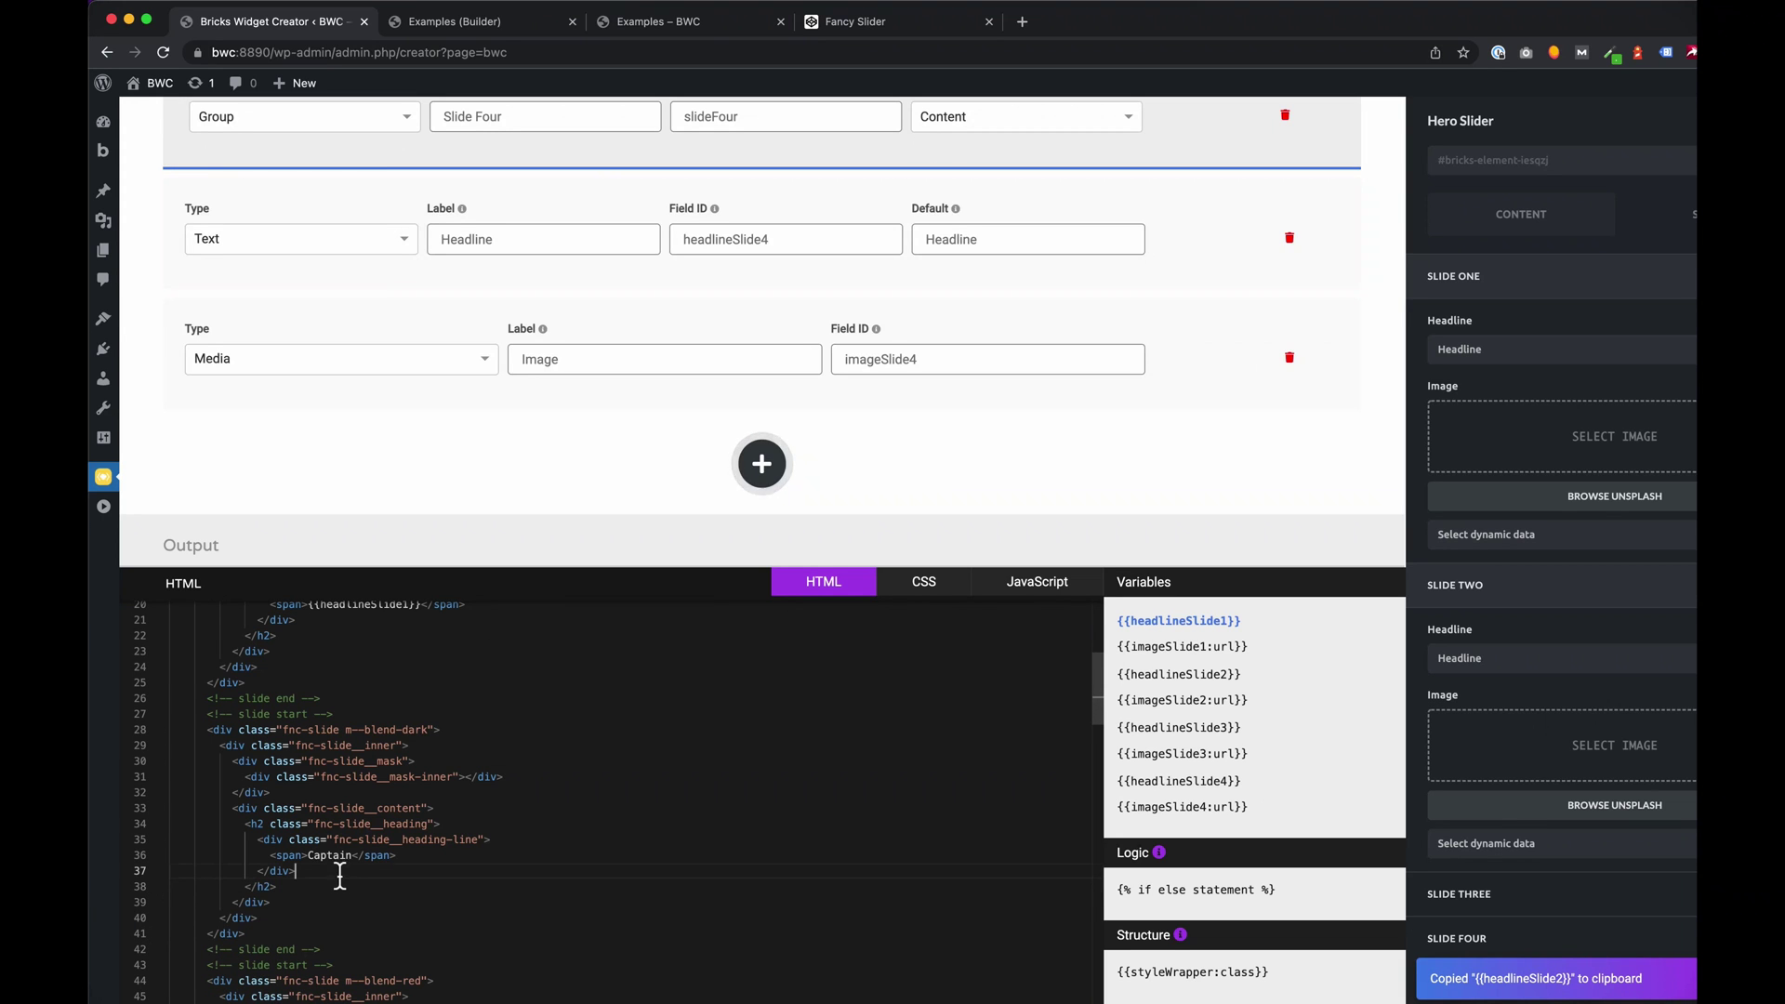
pyautogui.doubleClick(334, 856)
pyautogui.hotkey('ctrl', 'v')
# Trim slide three's heading to one line and put a headline variable in the first nav button
pyautogui.scroll(-5, 362, 849)
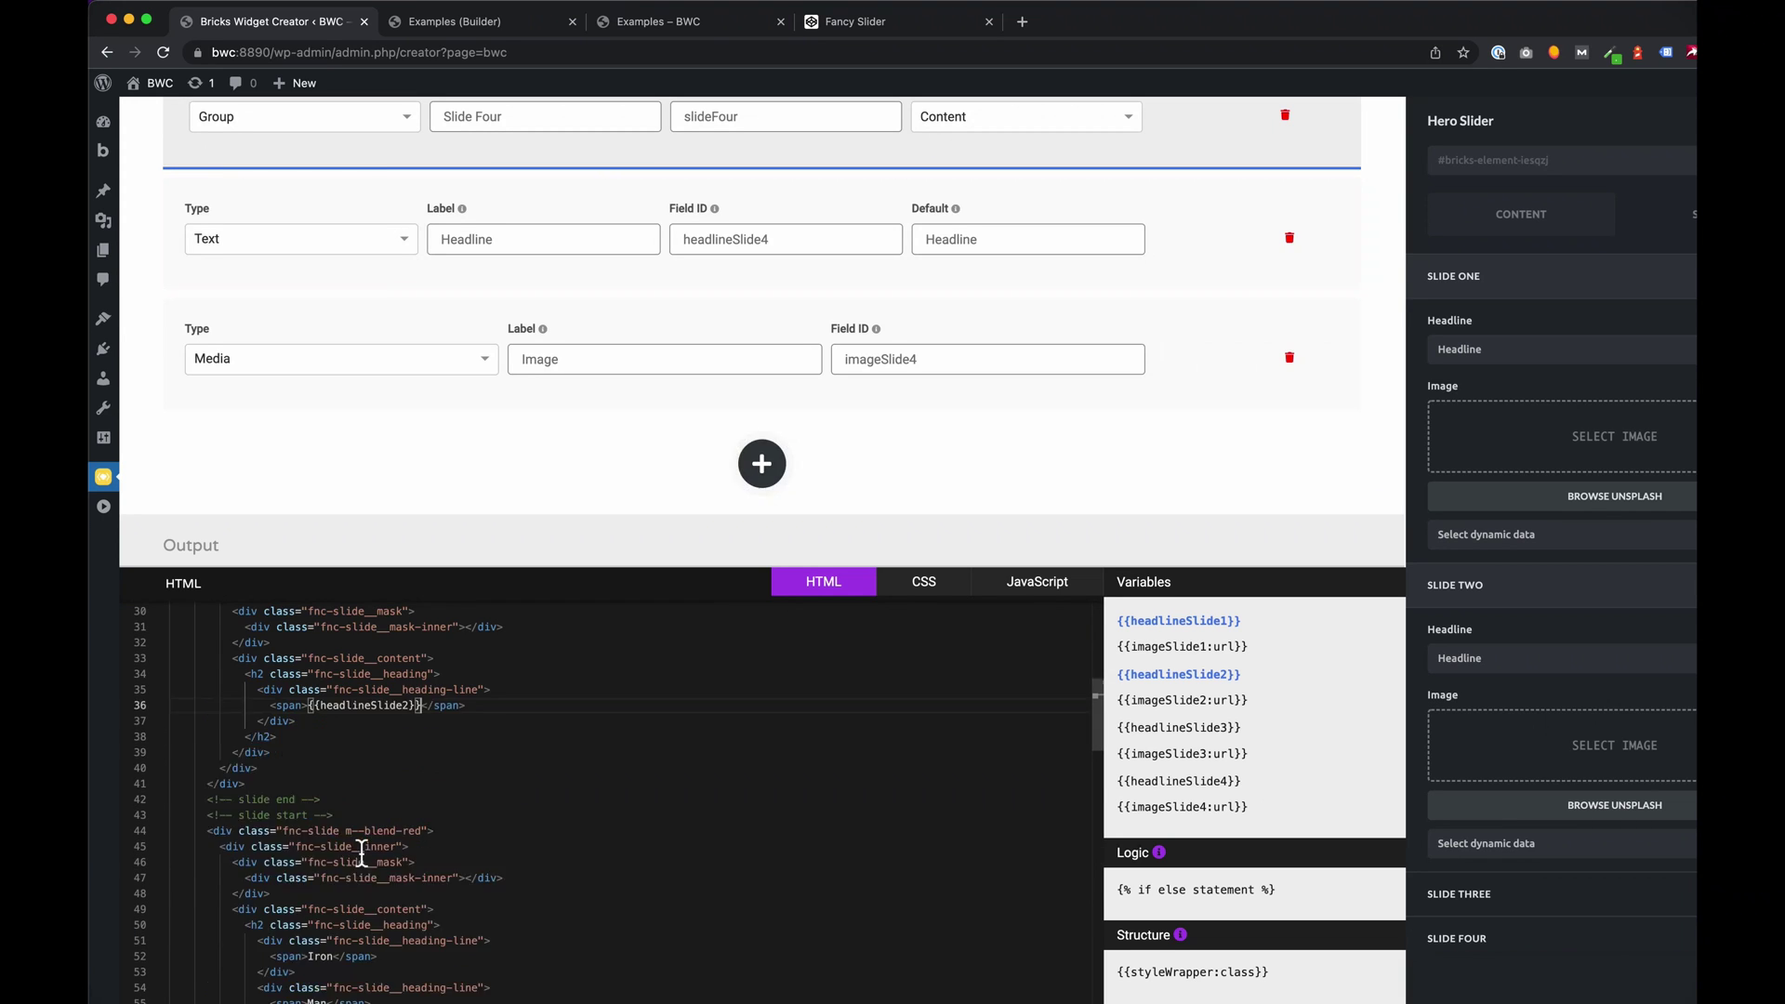
pyautogui.moveTo(295, 765); pyautogui.dragTo(149, 742)
pyautogui.press('BackSpace')
pyautogui.scroll(-6, 409, 725)
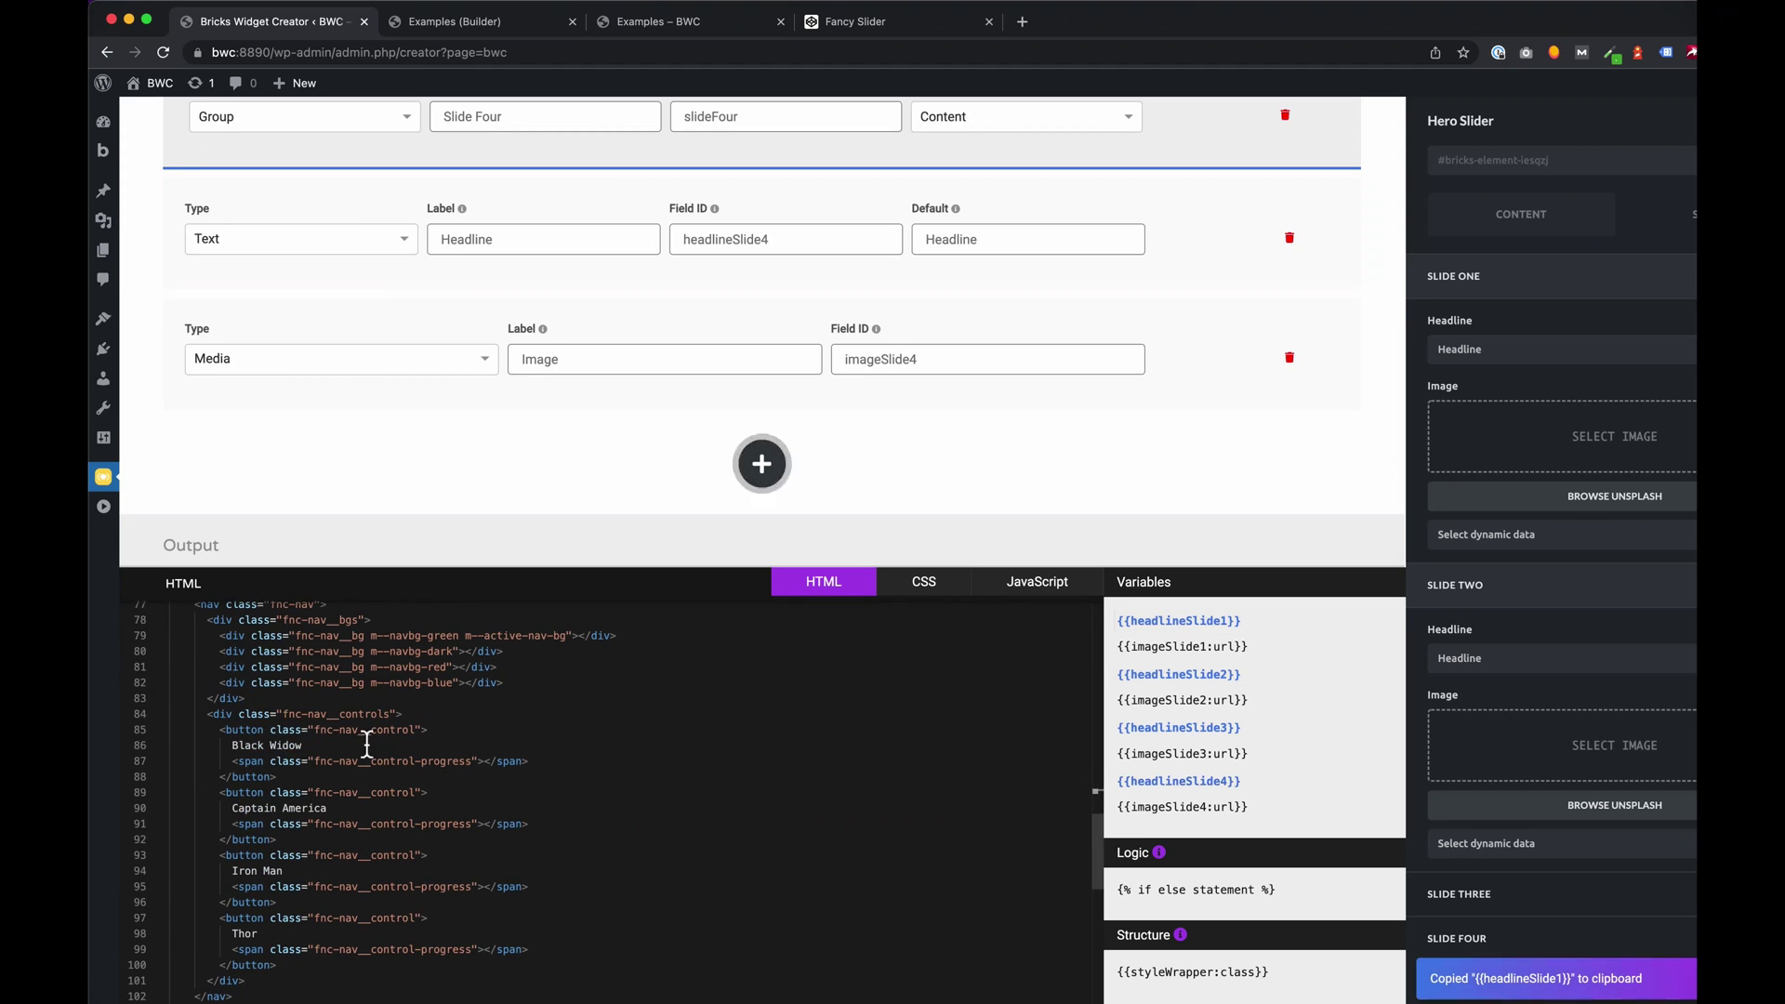
pyautogui.click(369, 744)
pyautogui.click(1174, 674)
pyautogui.scroll(3, 462, 833)
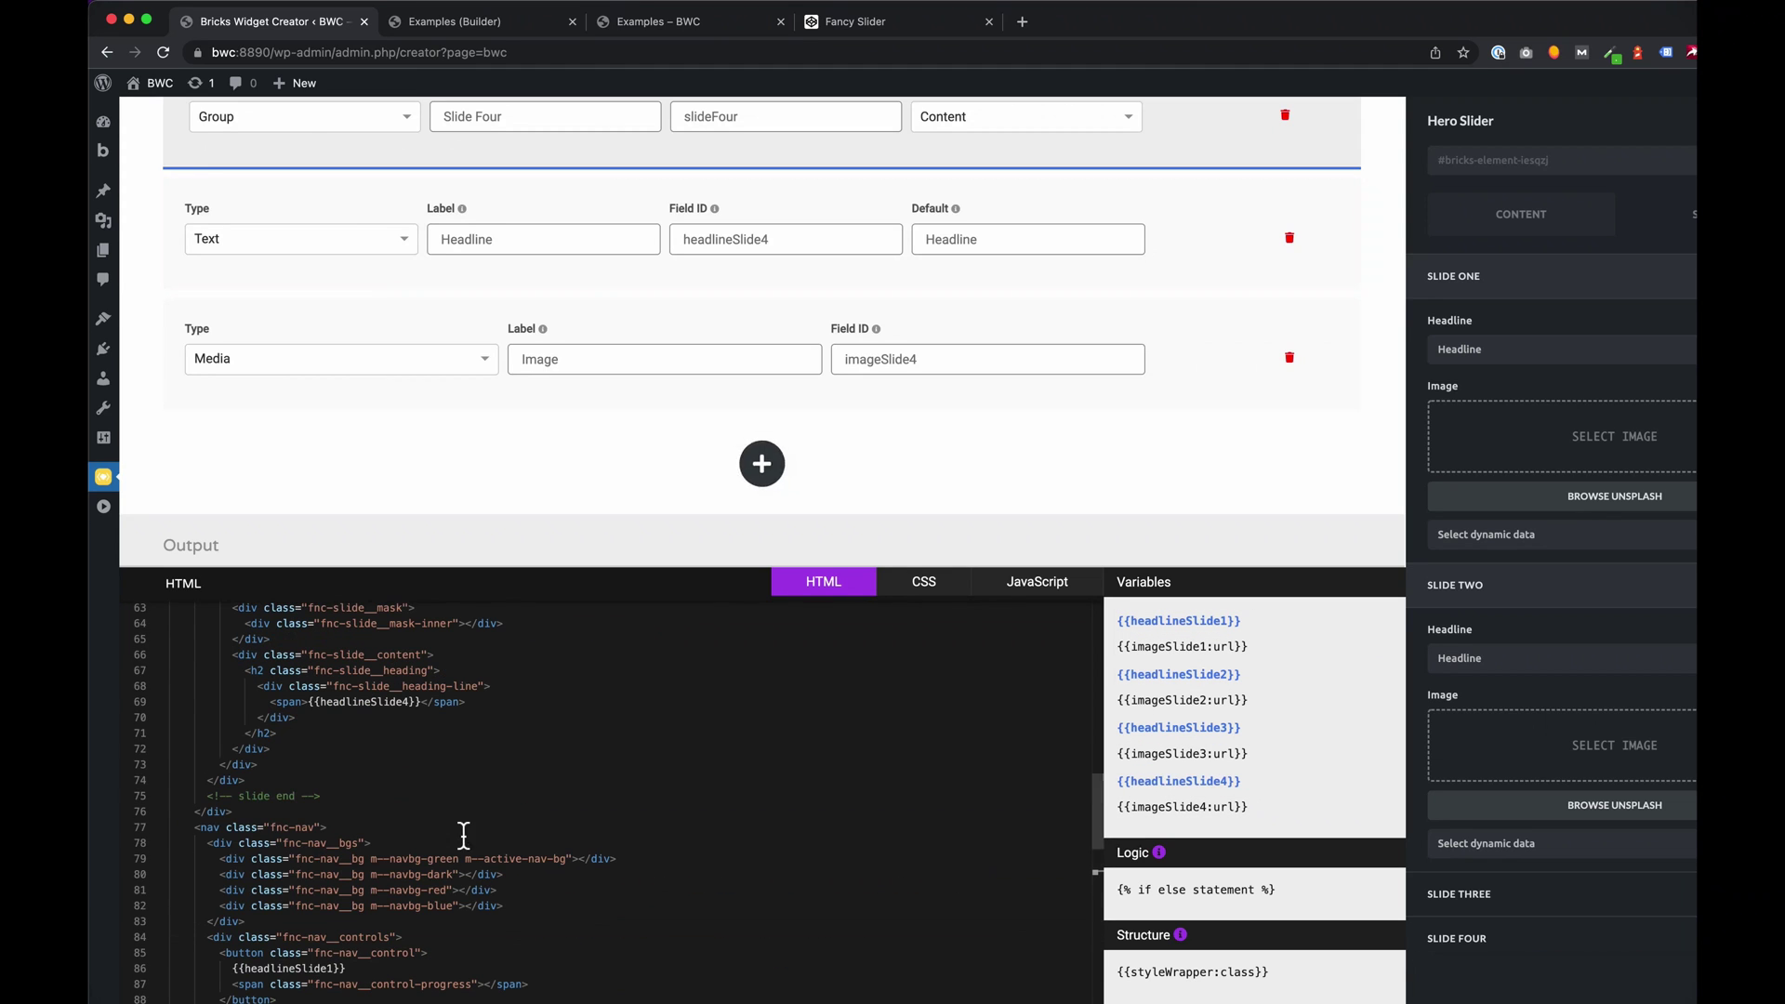
# Enter 'First Slide' as Slide One's Headline so the canvas reads FIRST SLIDE
pyautogui.click(501, 22)
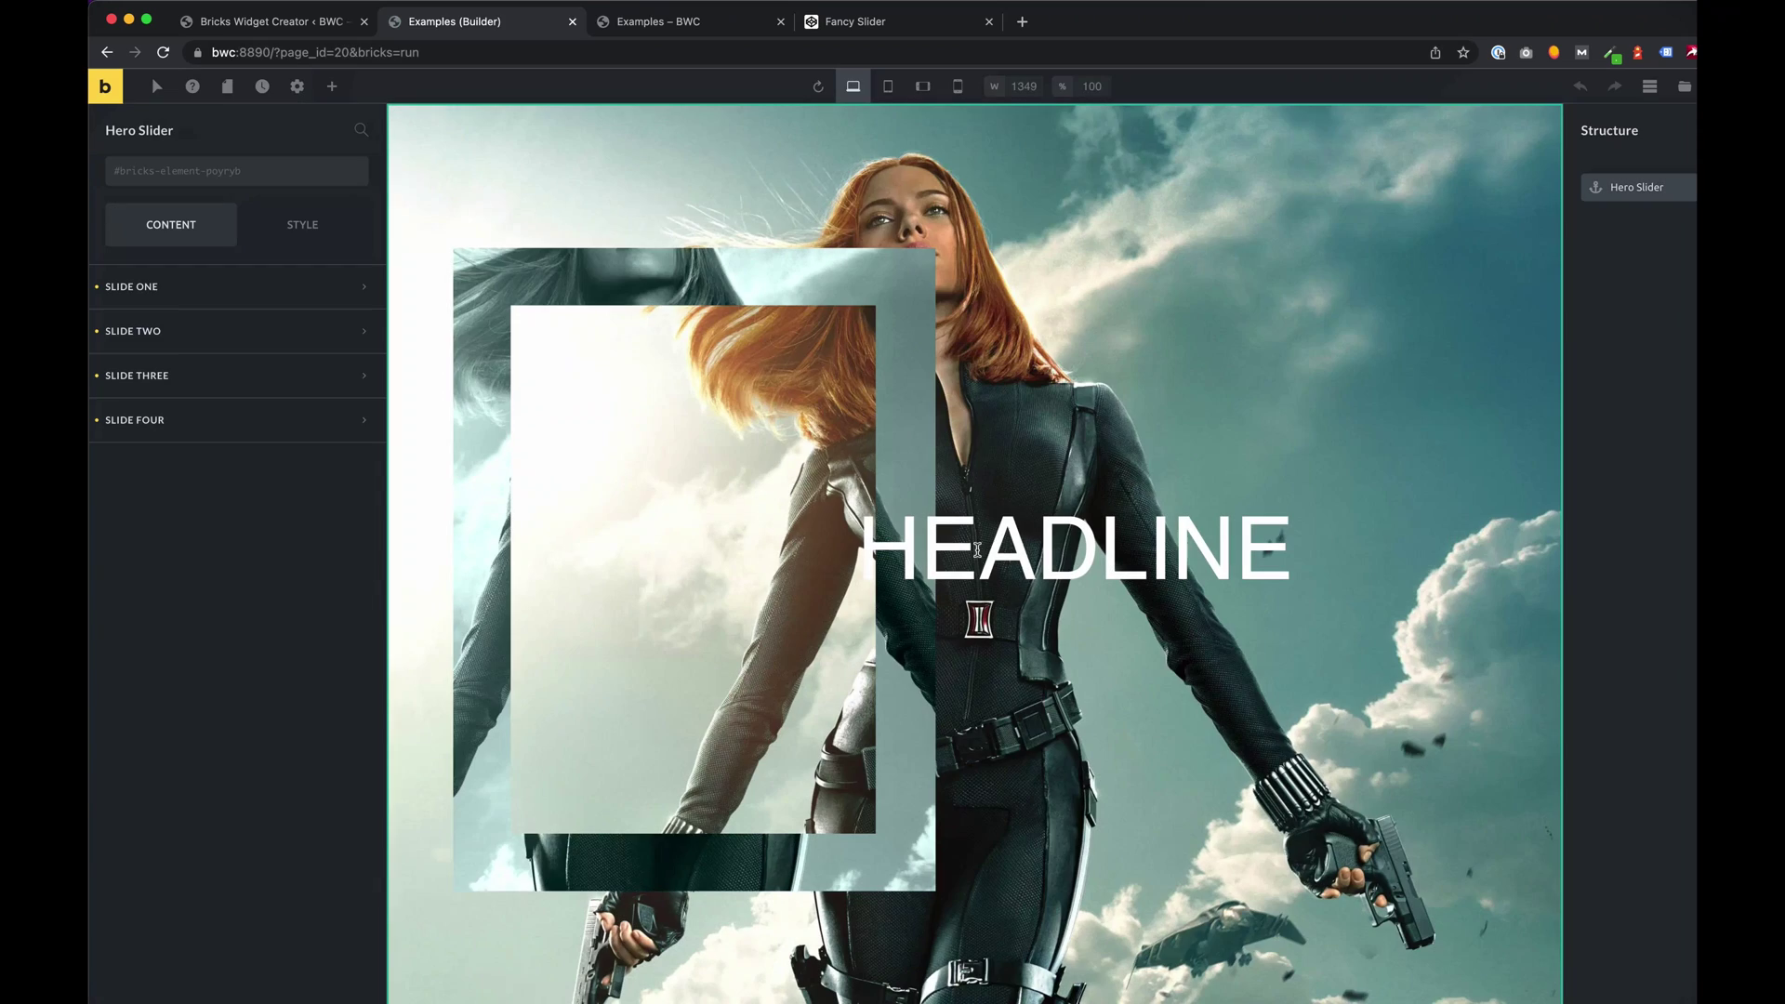
pyautogui.click(167, 288)
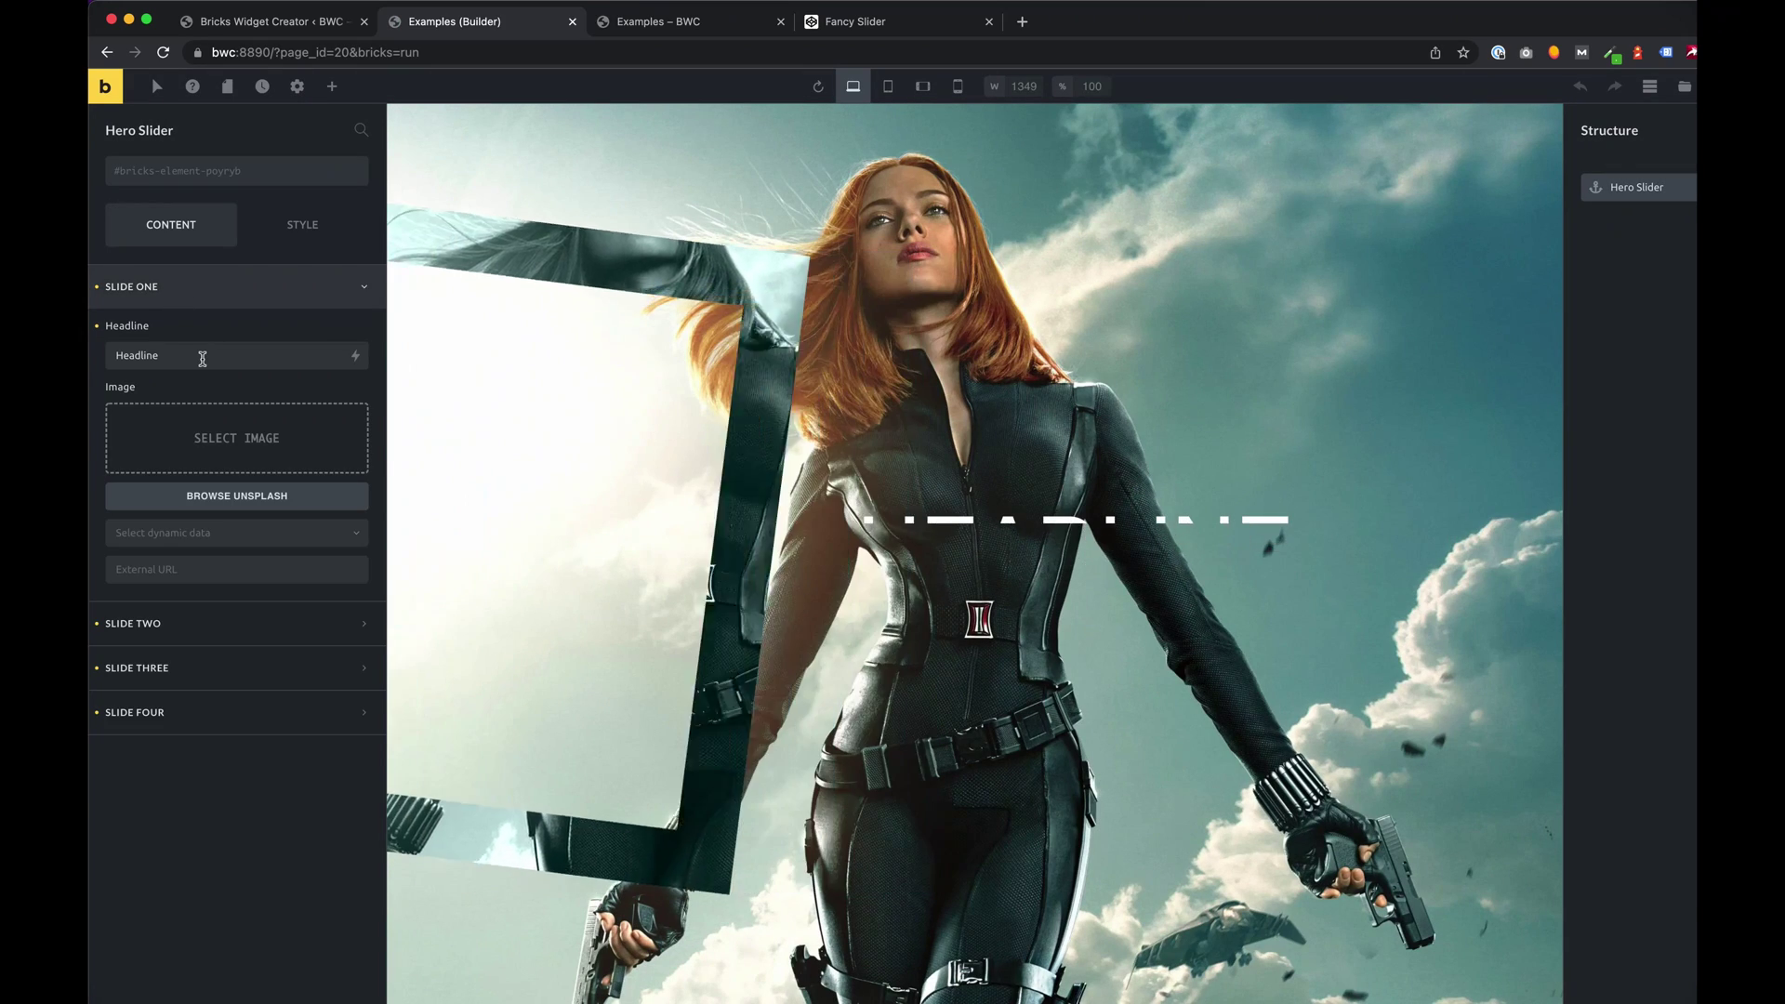
pyautogui.click(202, 359)
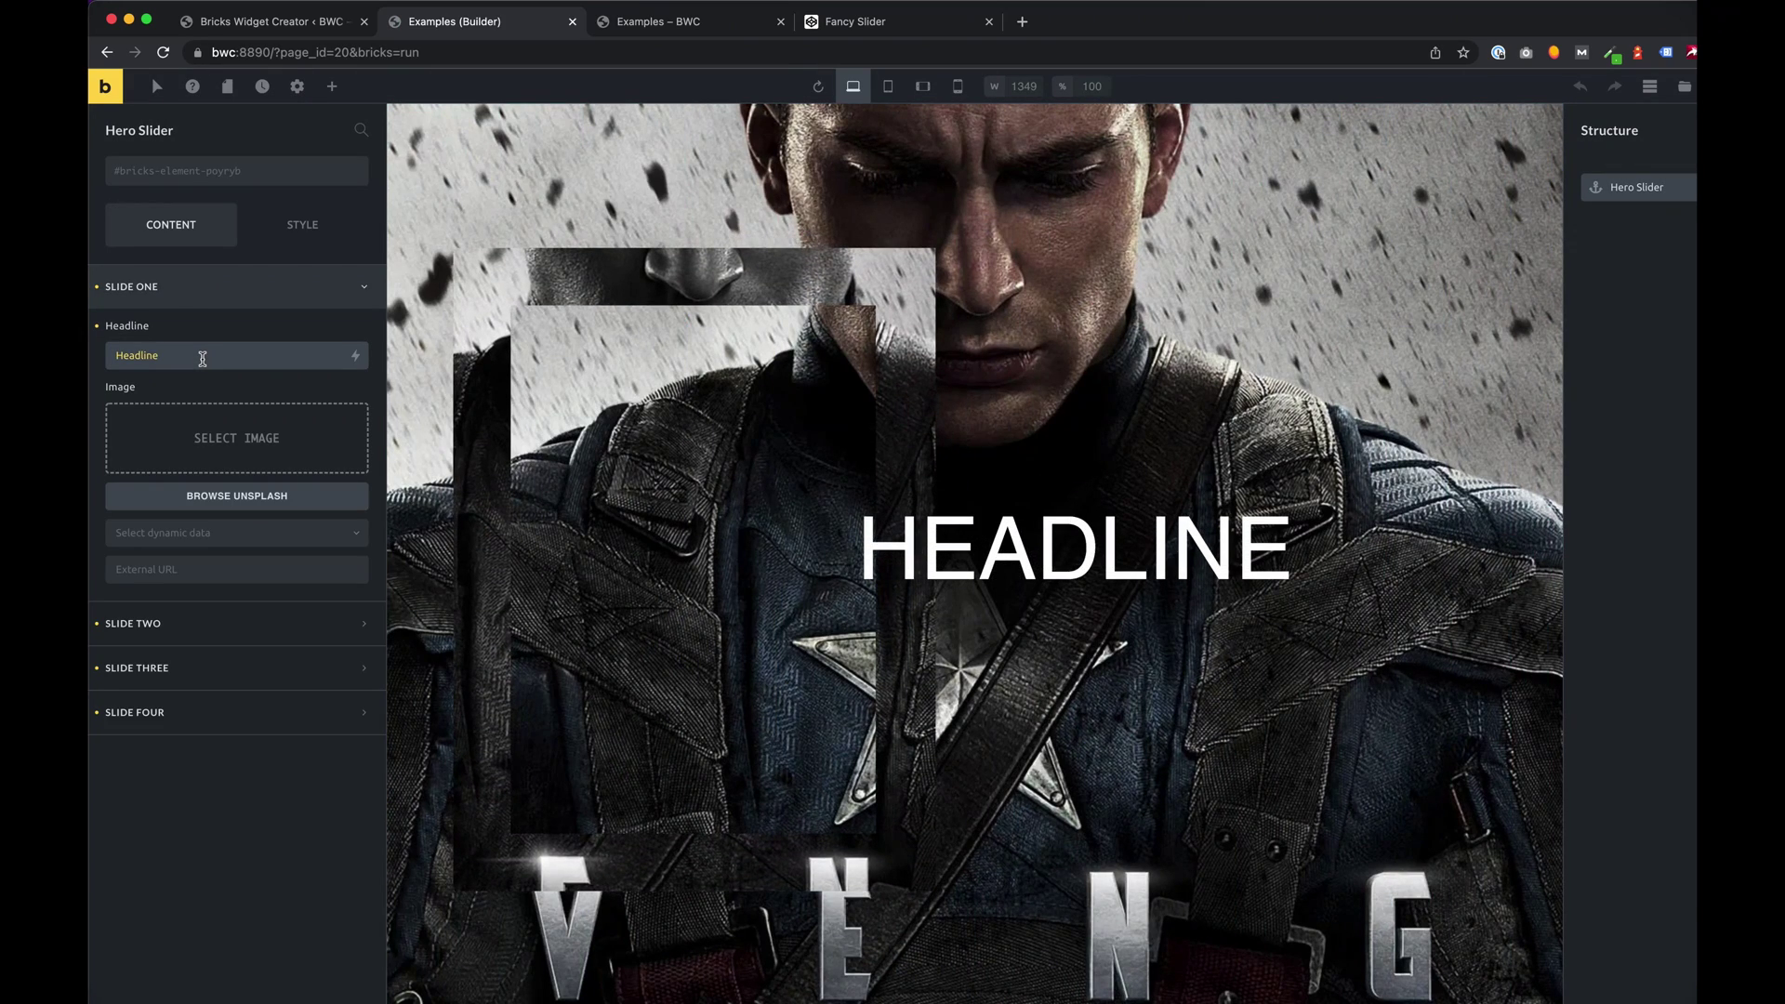
pyautogui.write('First Slide')
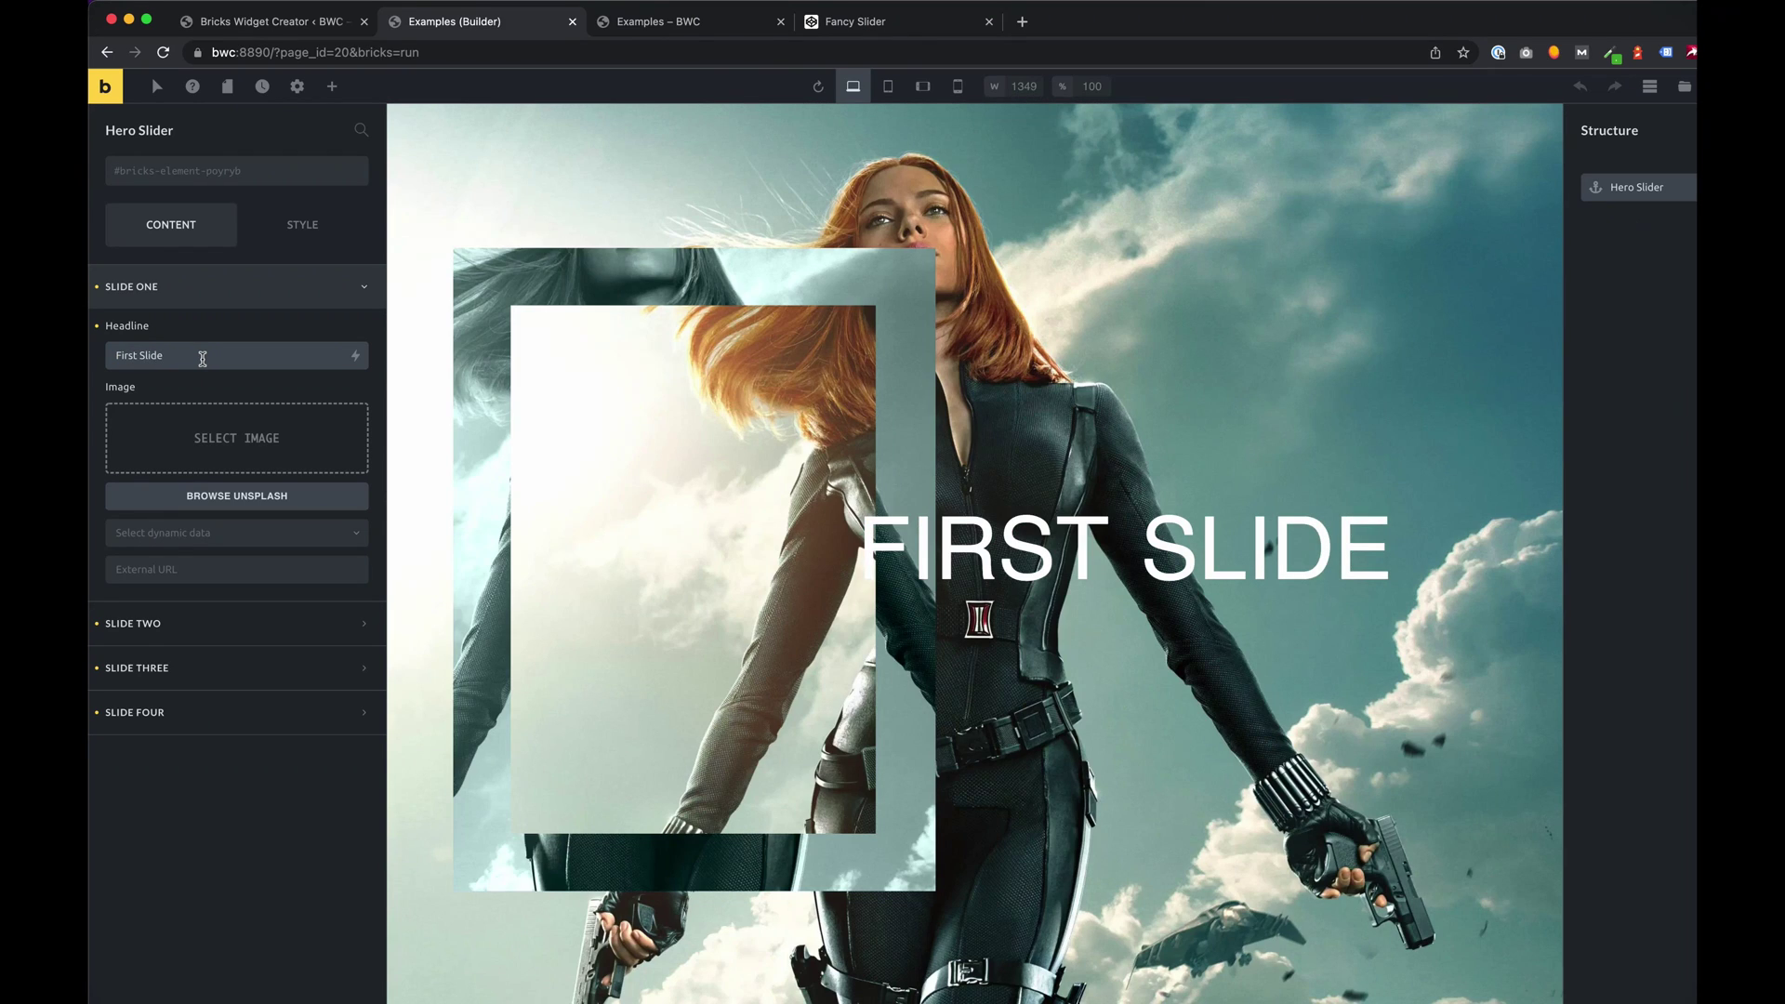
# Select and copy the background-image rules for slides one to three in the CSS output
pyautogui.hotkey('ctrl', 'shift', 'Tab')
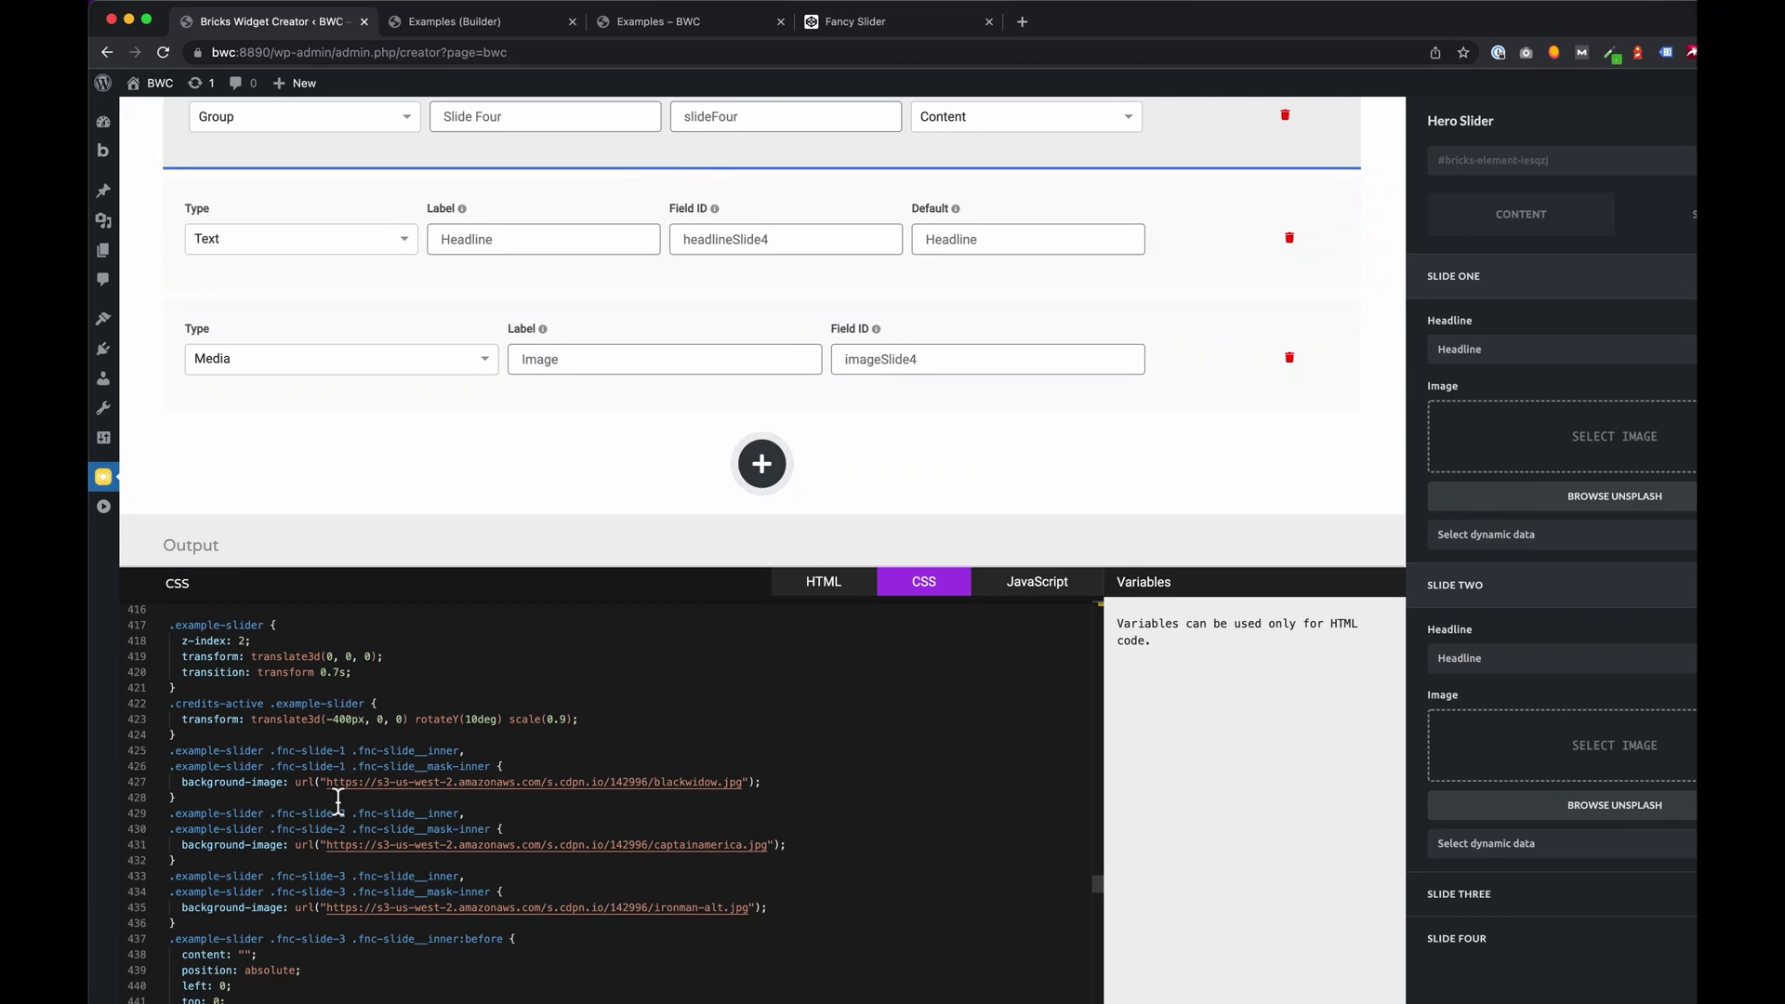
pyautogui.scroll(-2, 337, 799)
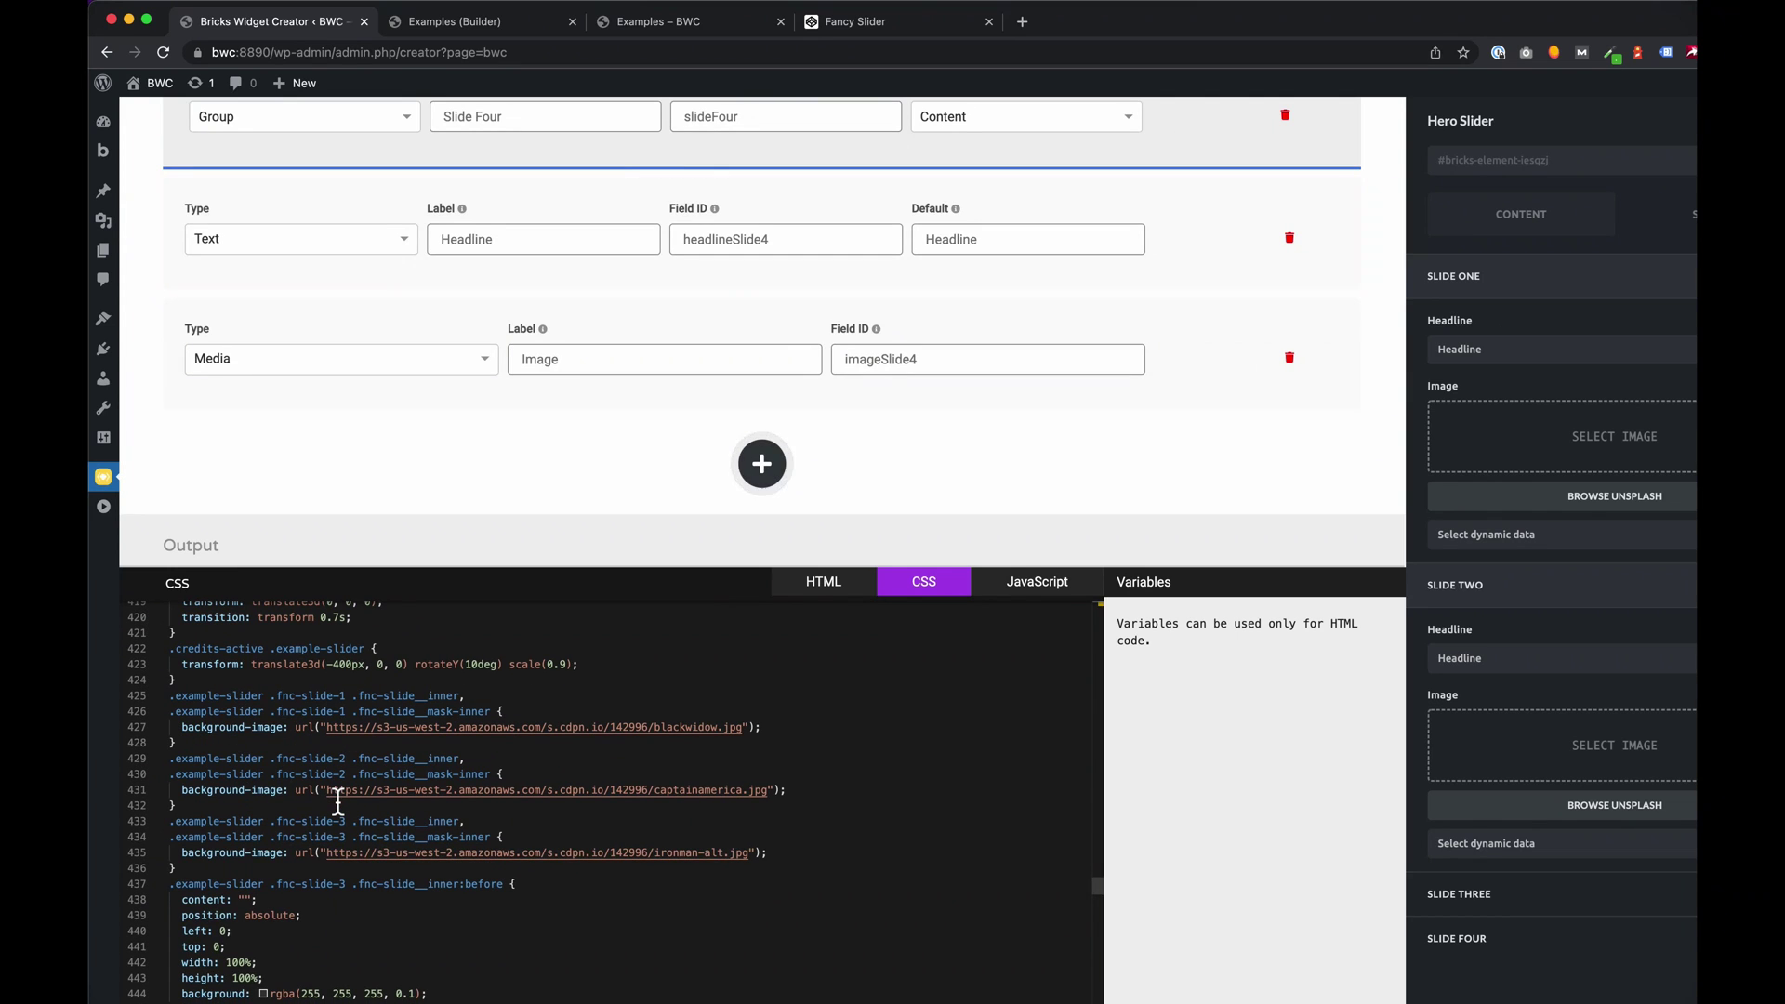
pyautogui.scroll(-2, 338, 800)
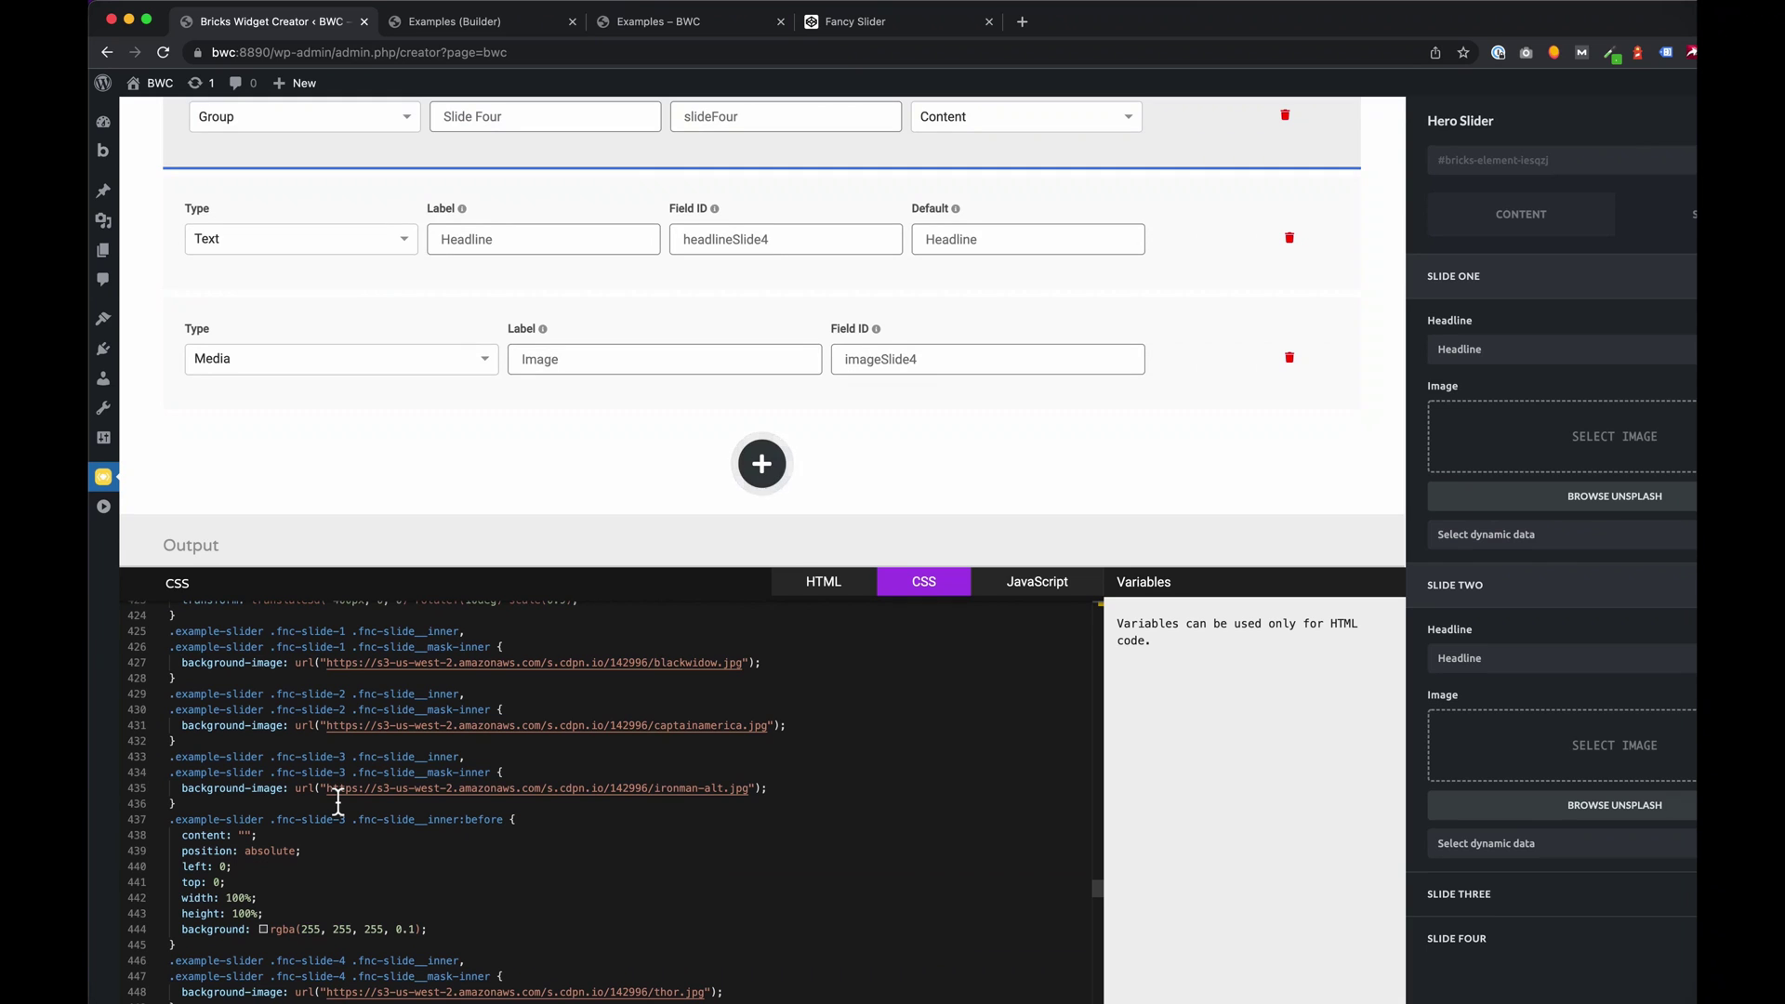
pyautogui.scroll(-2, 338, 801)
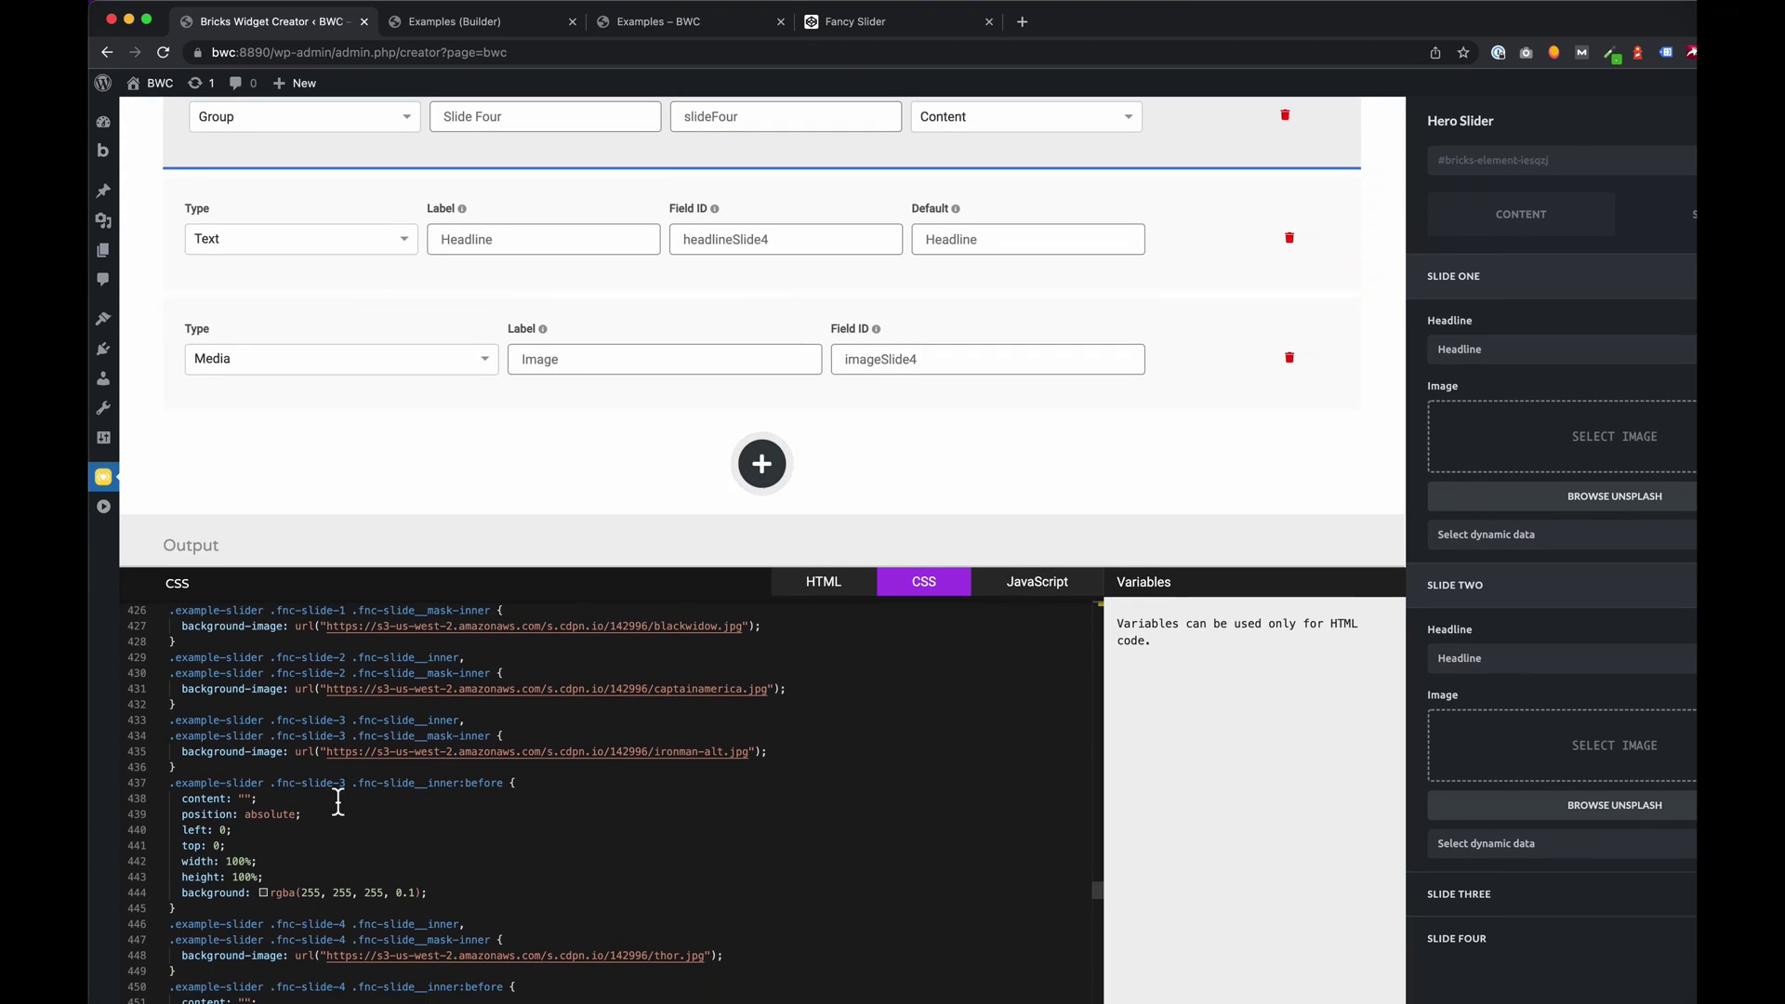
pyautogui.scroll(3, 331, 803)
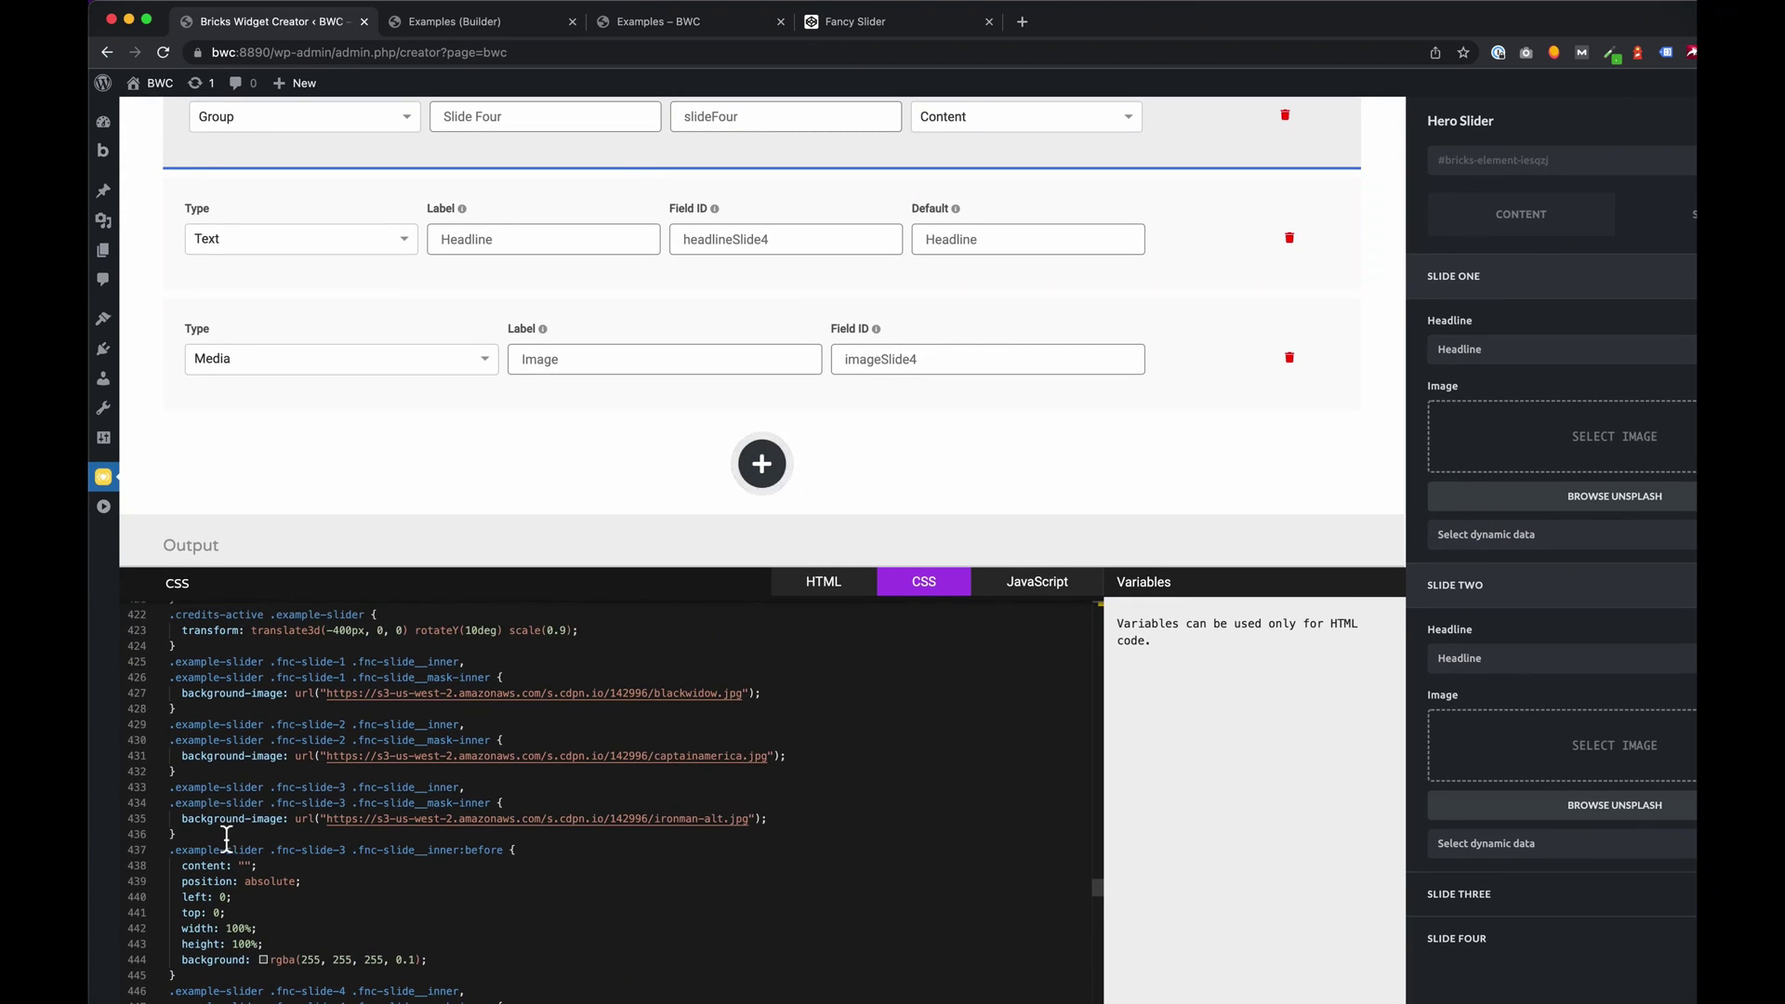
pyautogui.moveTo(193, 835); pyautogui.dragTo(163, 667)
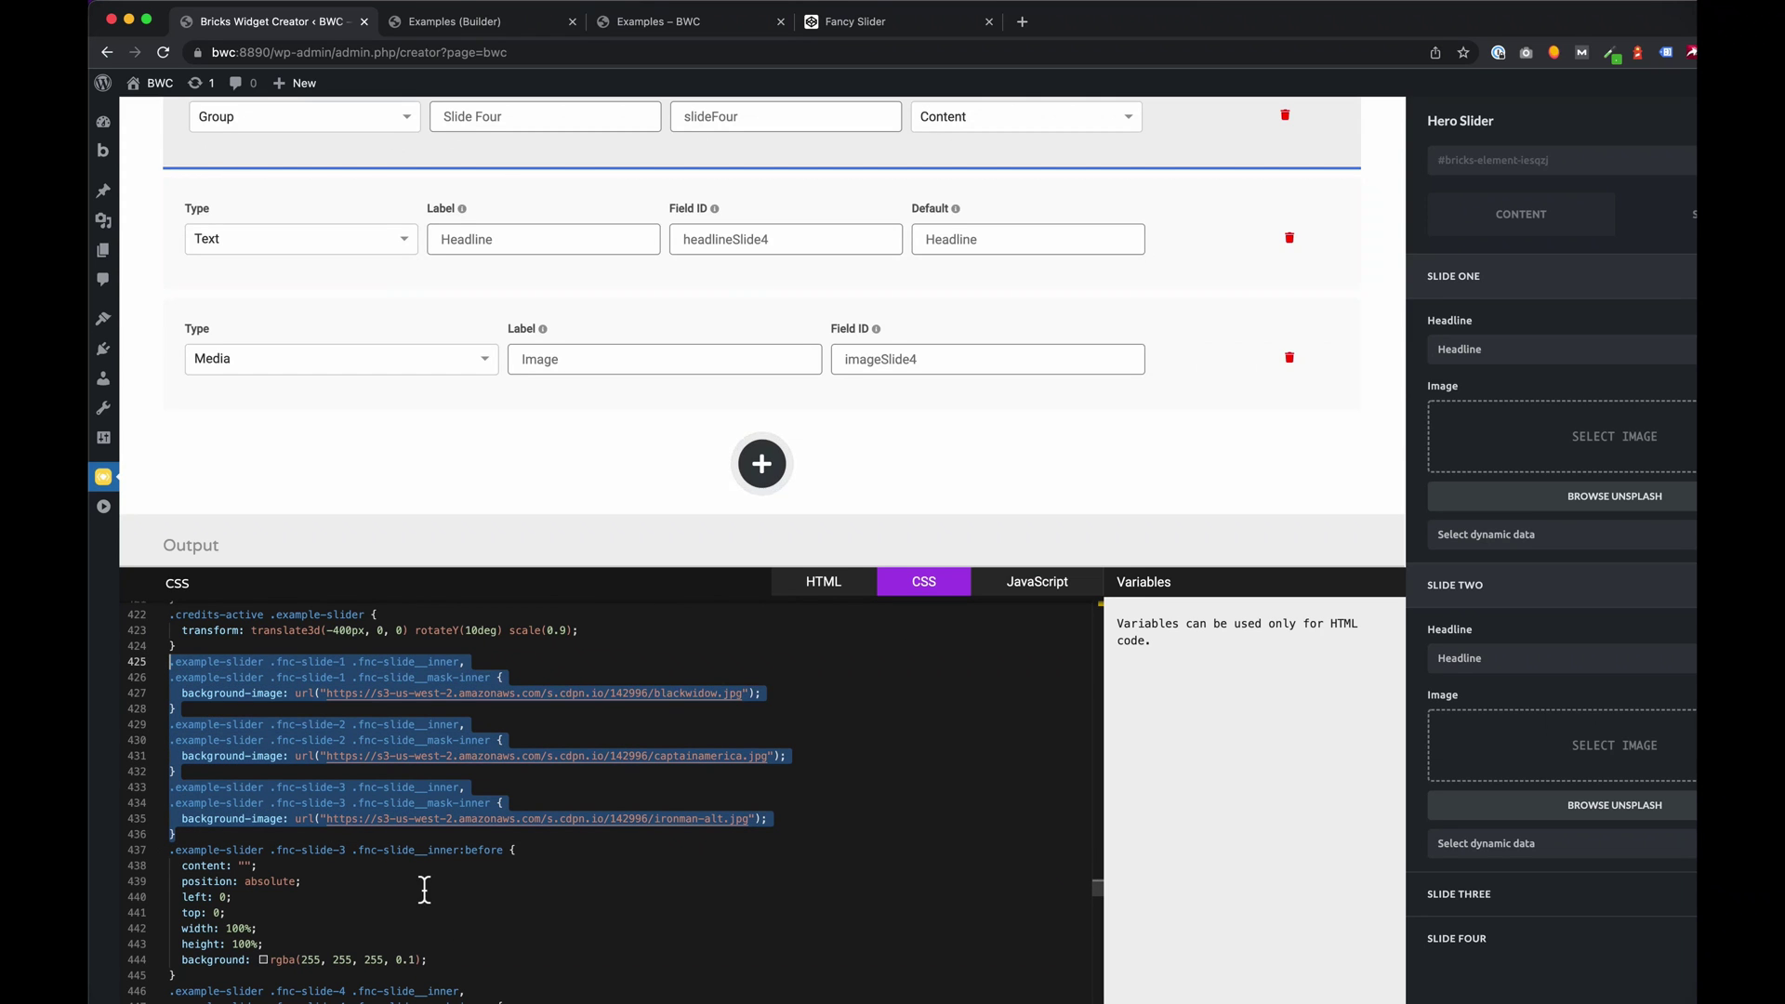
# Replace the HTML's top comment with a style block holding the slide 1–3 background rules
pyautogui.click(823, 581)
pyautogui.scroll(1, 337, 714)
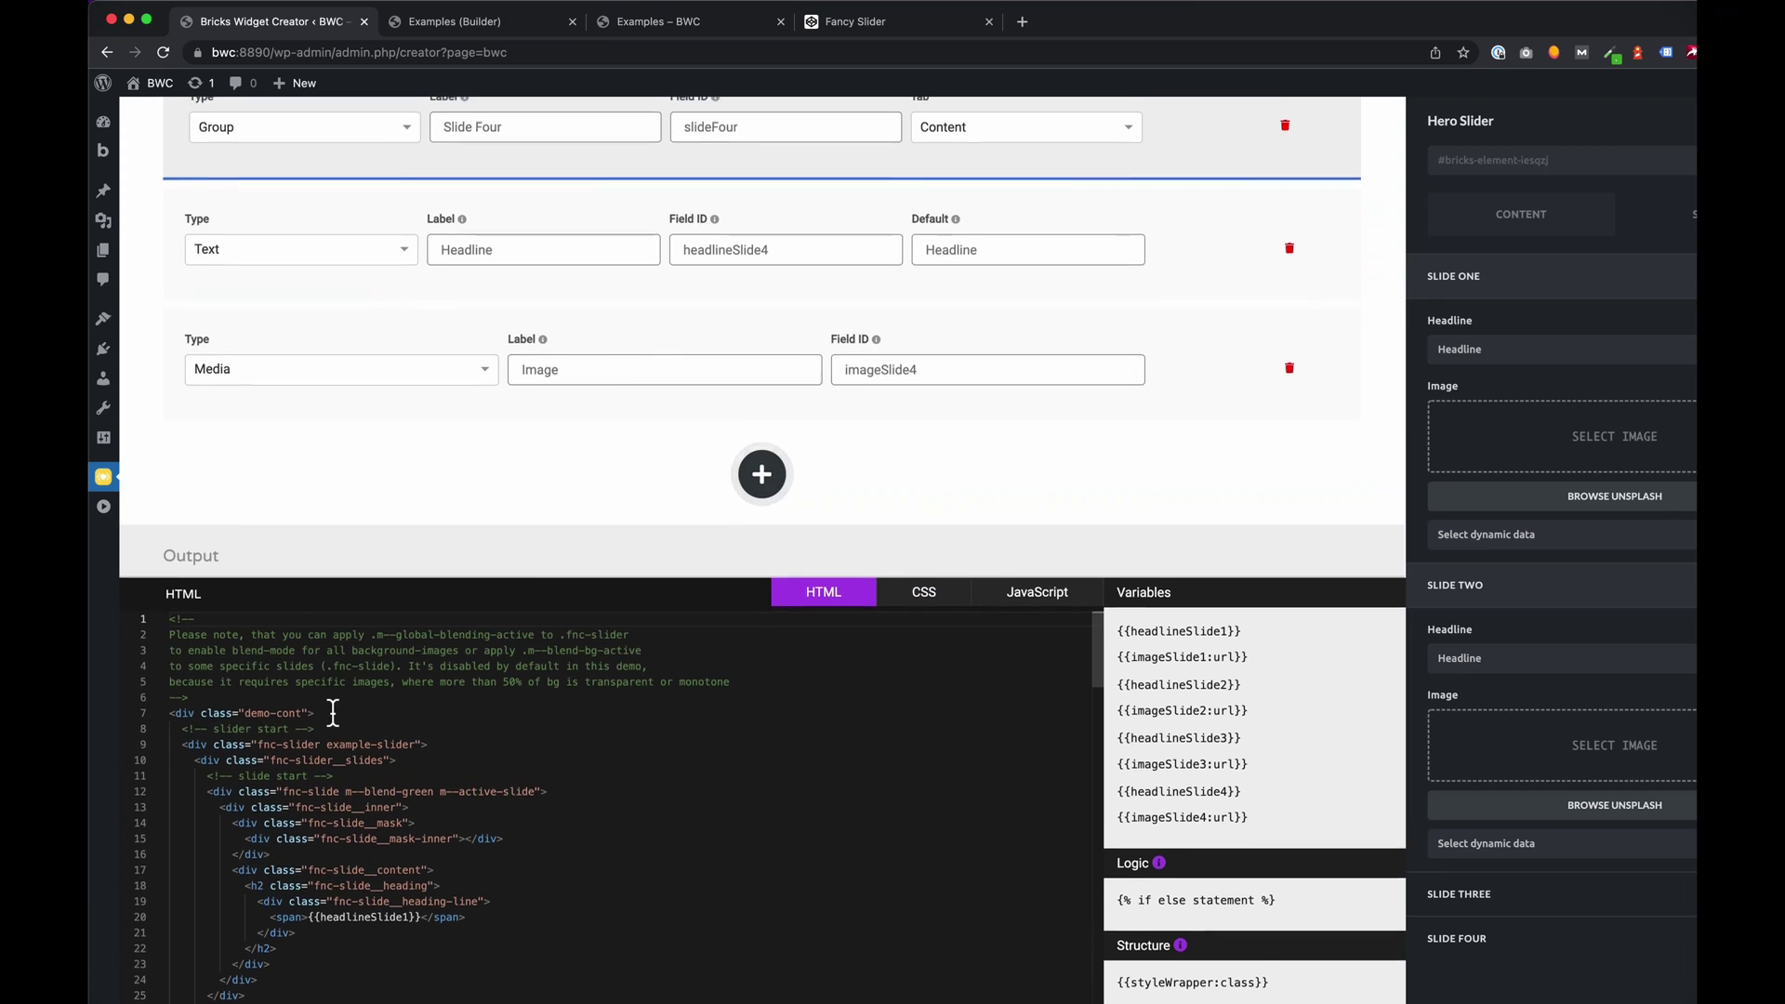
pyautogui.scroll(-1, 441, 557)
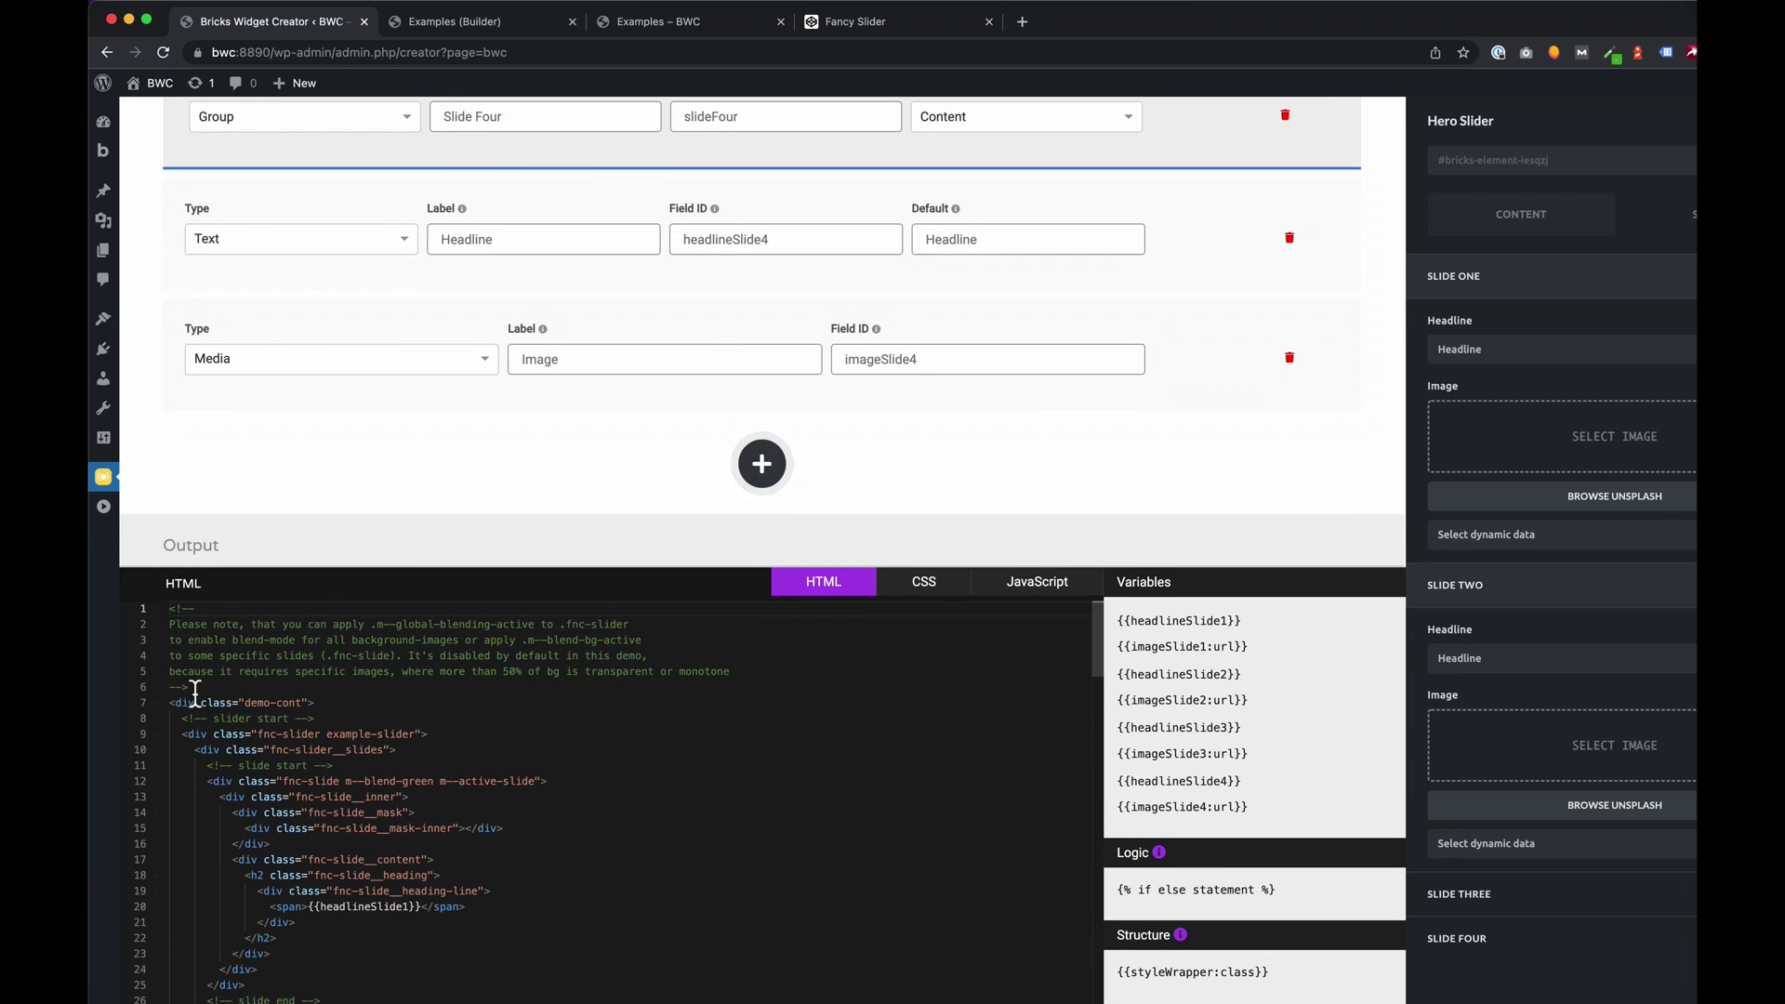
pyautogui.moveTo(189, 688); pyautogui.dragTo(158, 607)
pyautogui.press('BackSpace')
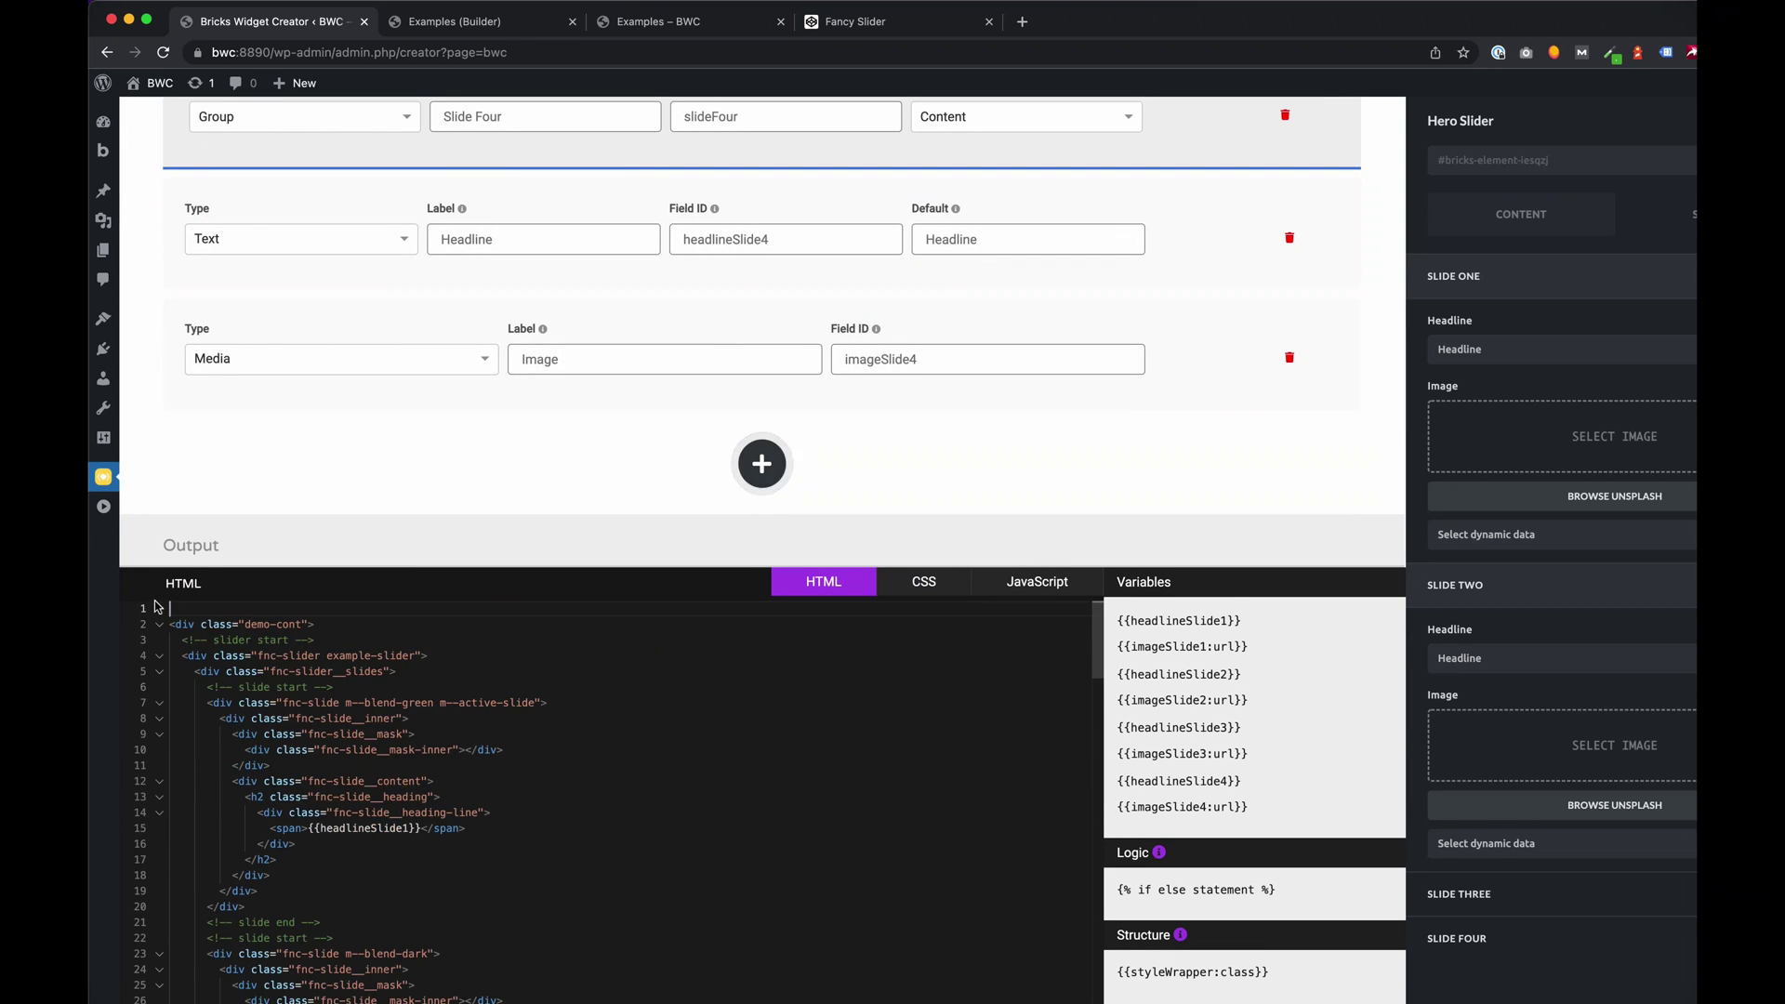
pyautogui.write('<st')
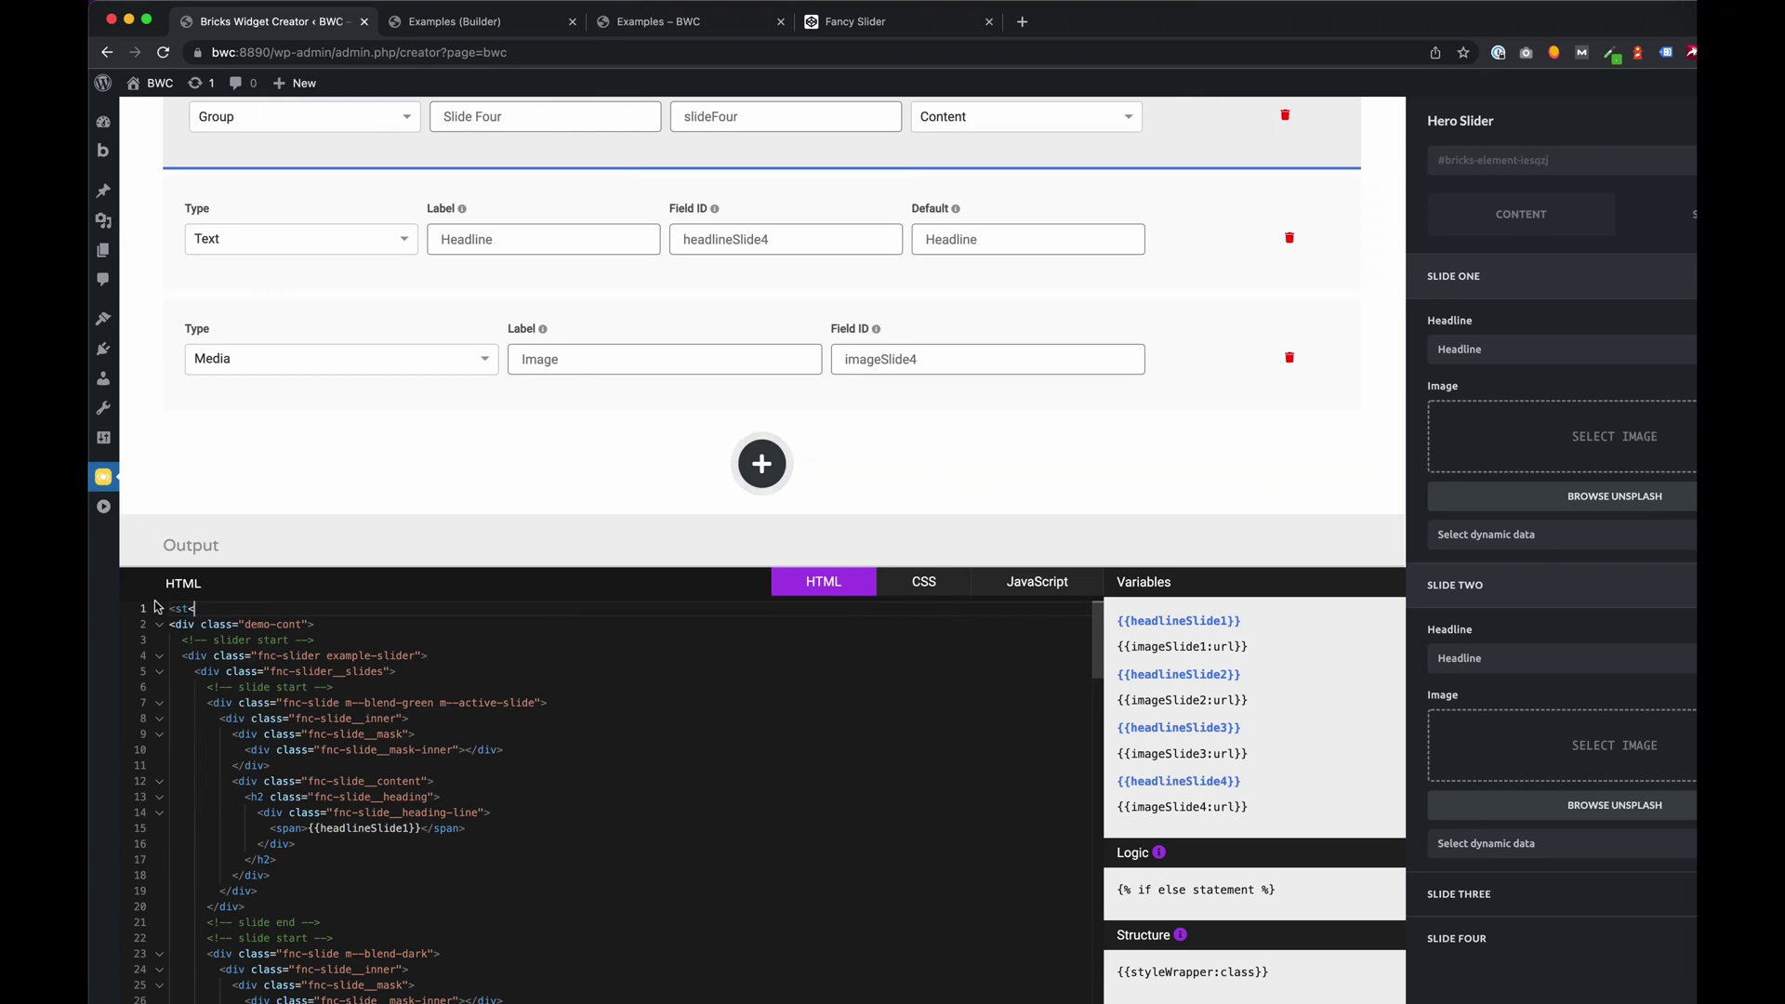
pyautogui.write('yle>')
pyautogui.press('Return')
pyautogui.press('Return')
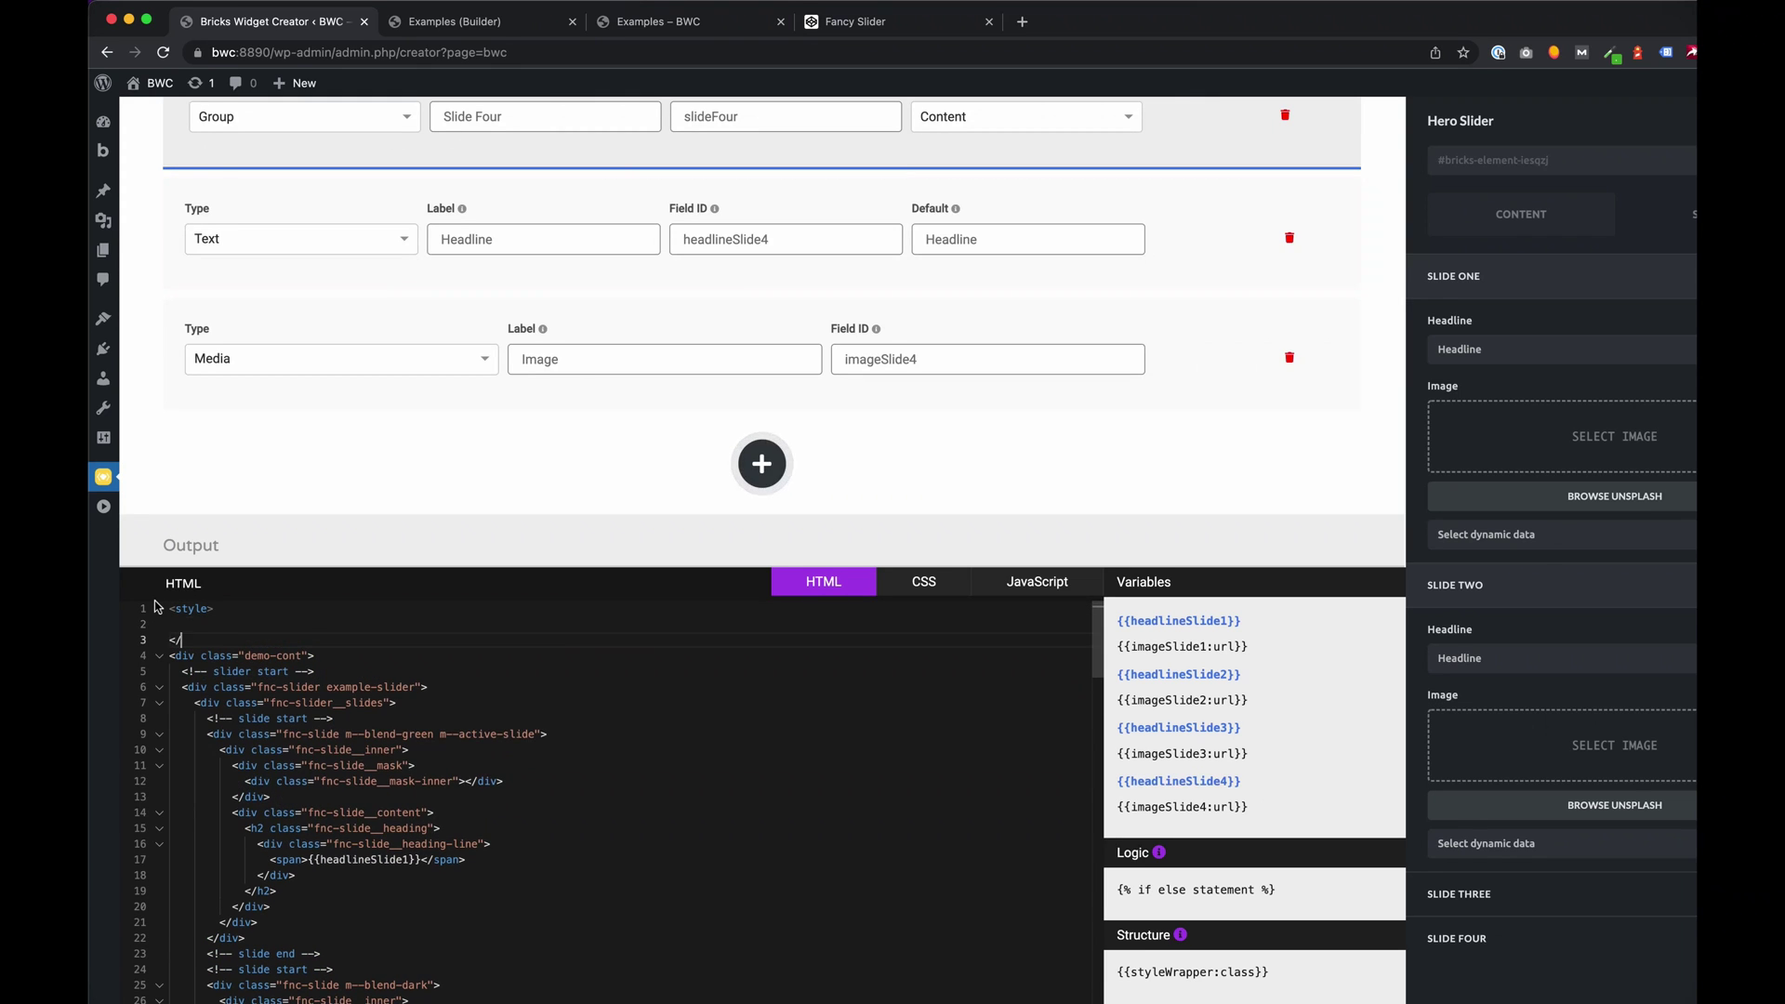
pyautogui.write('</')
pyautogui.press('Return')
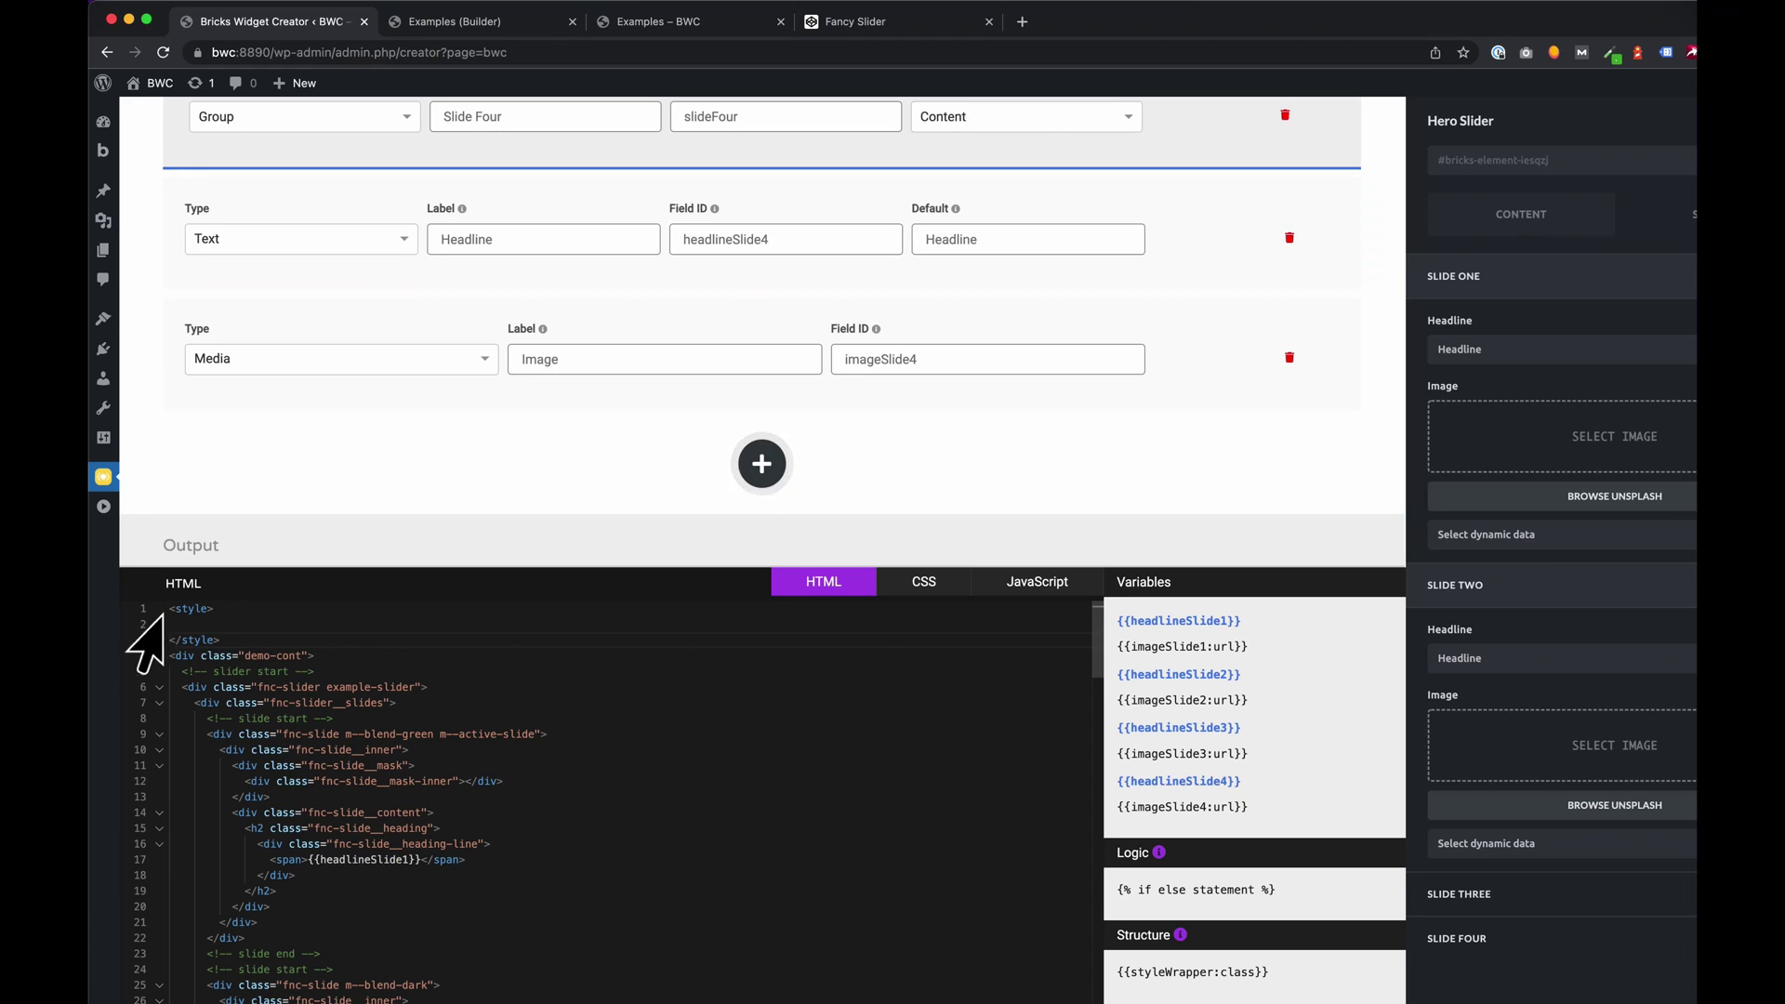
pyautogui.click(246, 629)
pyautogui.write('.example-slider .fnc-slide-1 .fnc-slide__inner, .example-slider .fnc-slide-1 .fnc-slide__mask-inner {   background-image: url("https://s3-us-west-2.amazonaws.com/s.cdpn.io/142996/blackwidow.jpg"); } .example-slider .fnc-slide-2 .fnc-slide__inner, .example-slider .fnc-slide-2 .fnc-slide__mask-inner {   background-image: url("https://s3-us-west-2.amazonaws.com/s.cdpn.io/142996/captainamerica.jpg"); } .example-slider .fnc-slide-3 .fnc-slide__inner, .example-slider .fnc-slide-3 .fnc-slide__mask-inner {   background-image: url("https://s3-us-west-2.amazonaws.com/s.cdpn.io/142996/ironman-alt.jpg"); }')
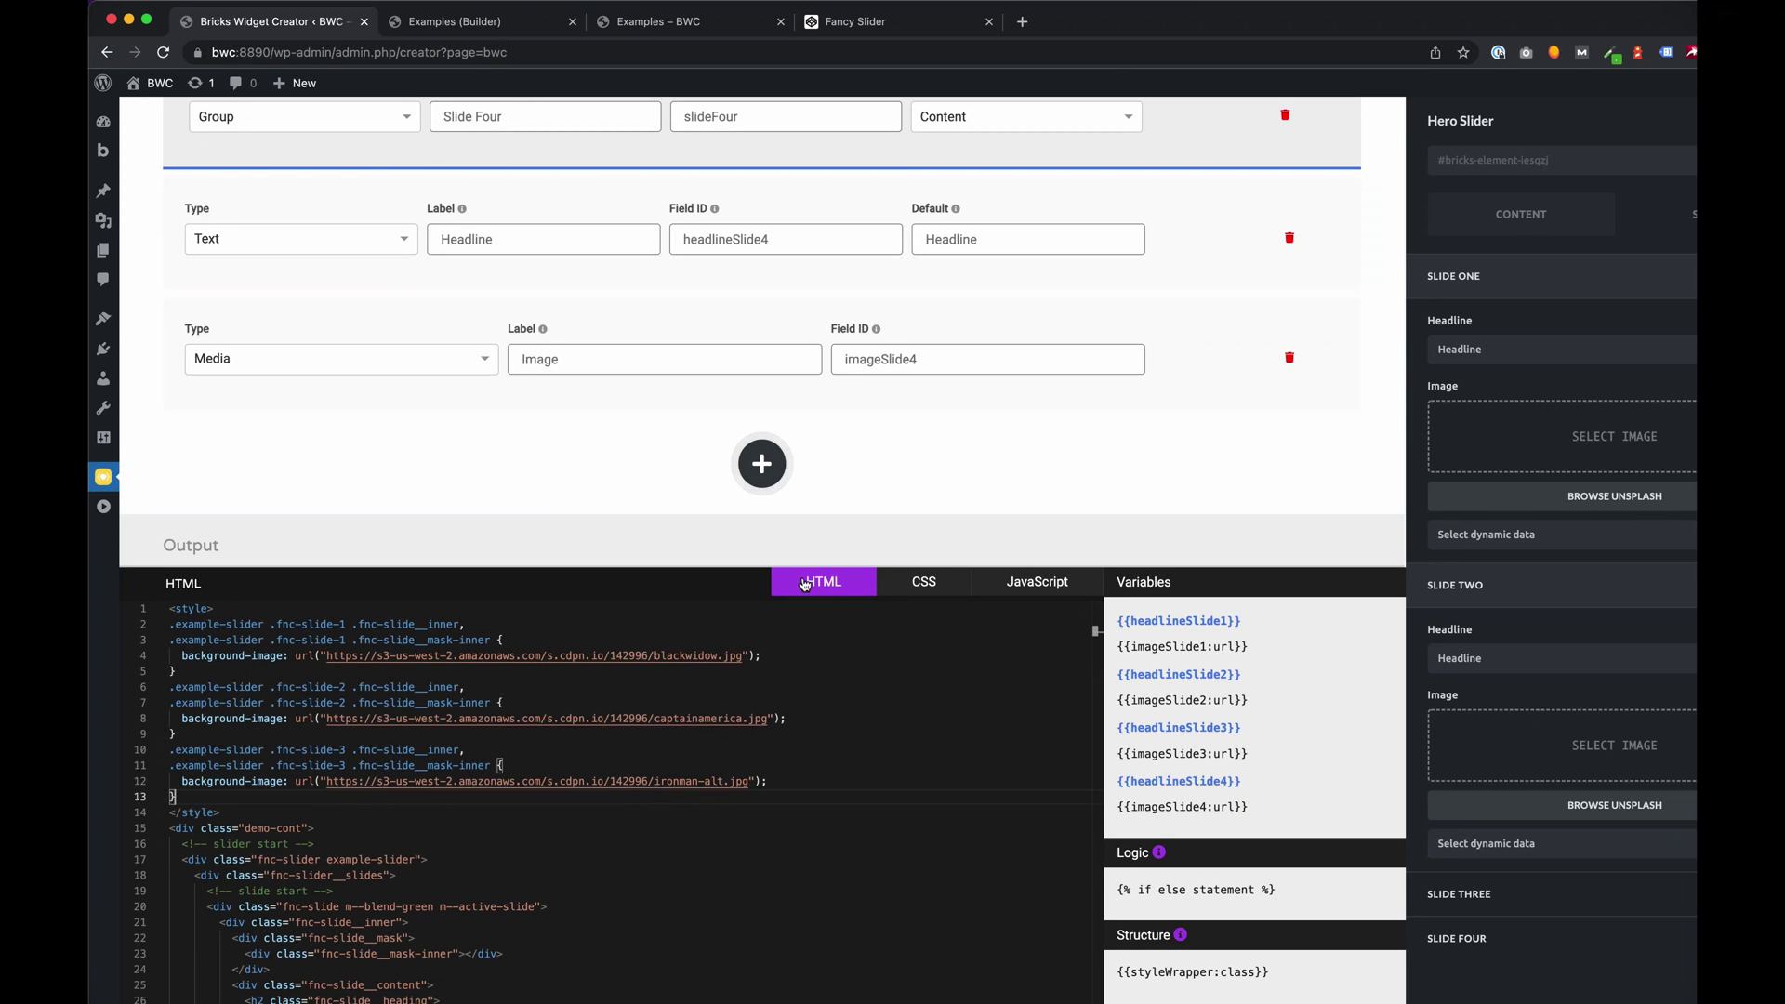
# Cut the .fnc-slide-4 background rule from the CSS and paste it into the style block
pyautogui.click(923, 581)
pyautogui.scroll(-1, 399, 762)
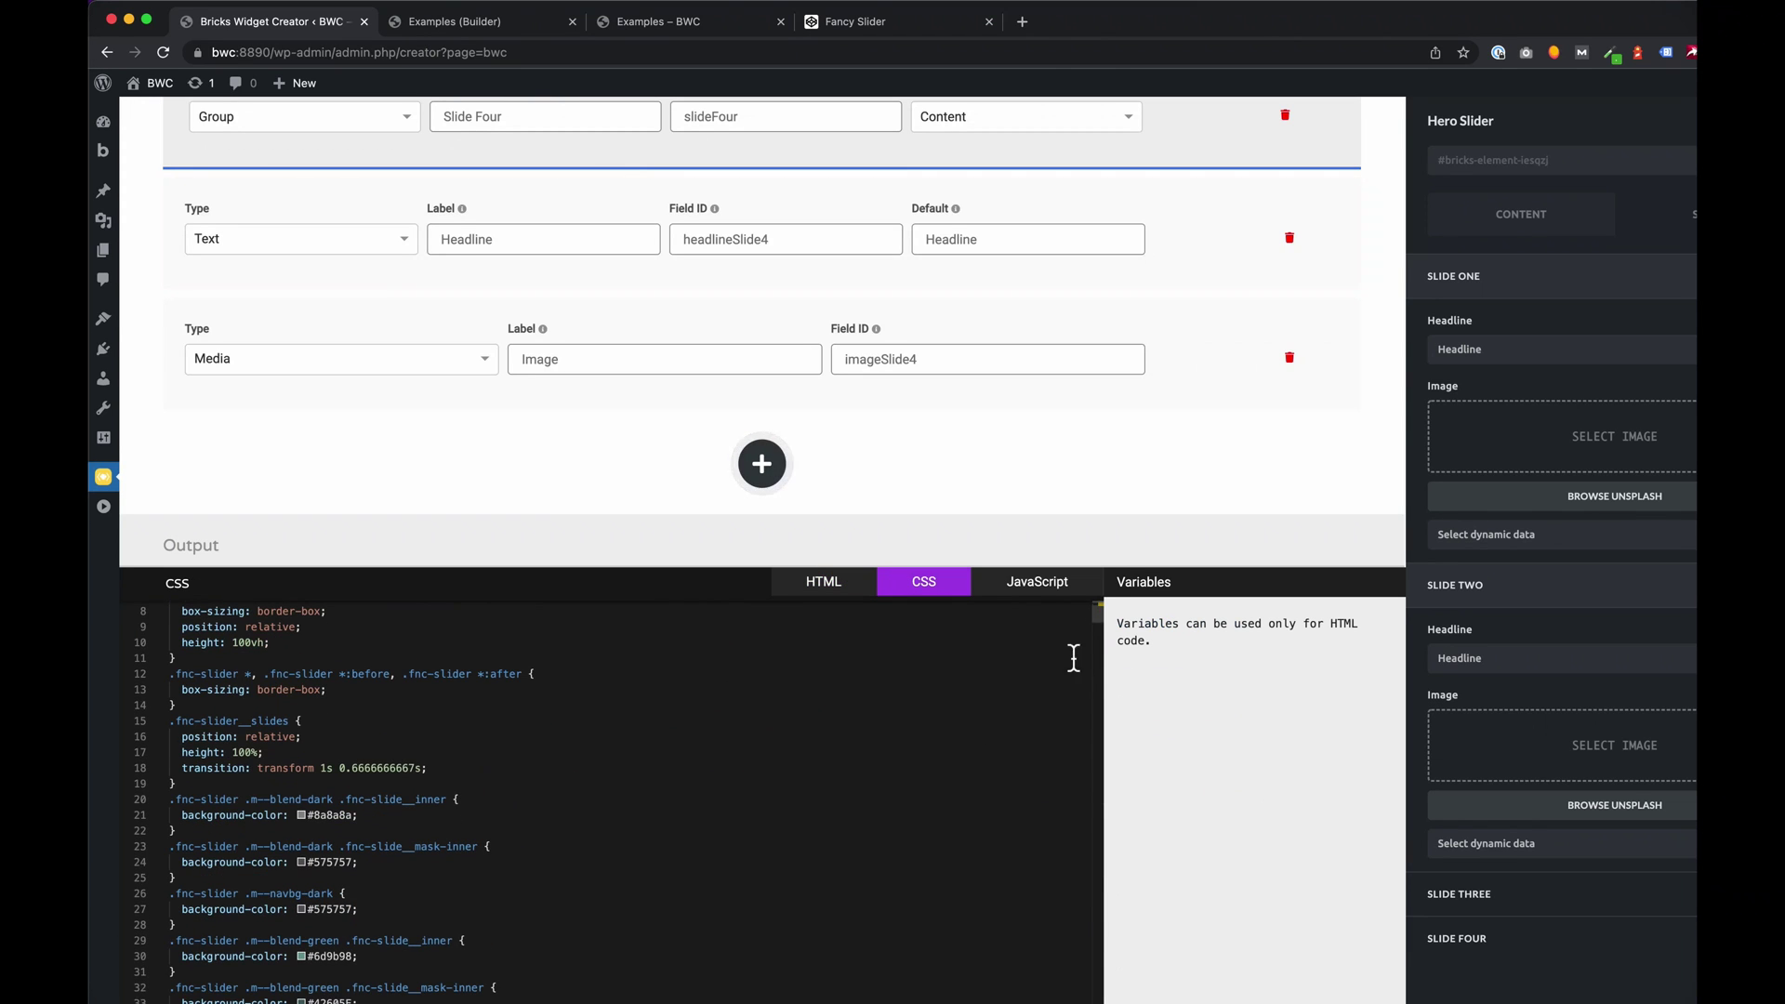
pyautogui.moveTo(1100, 619); pyautogui.dragTo(1118, 905)
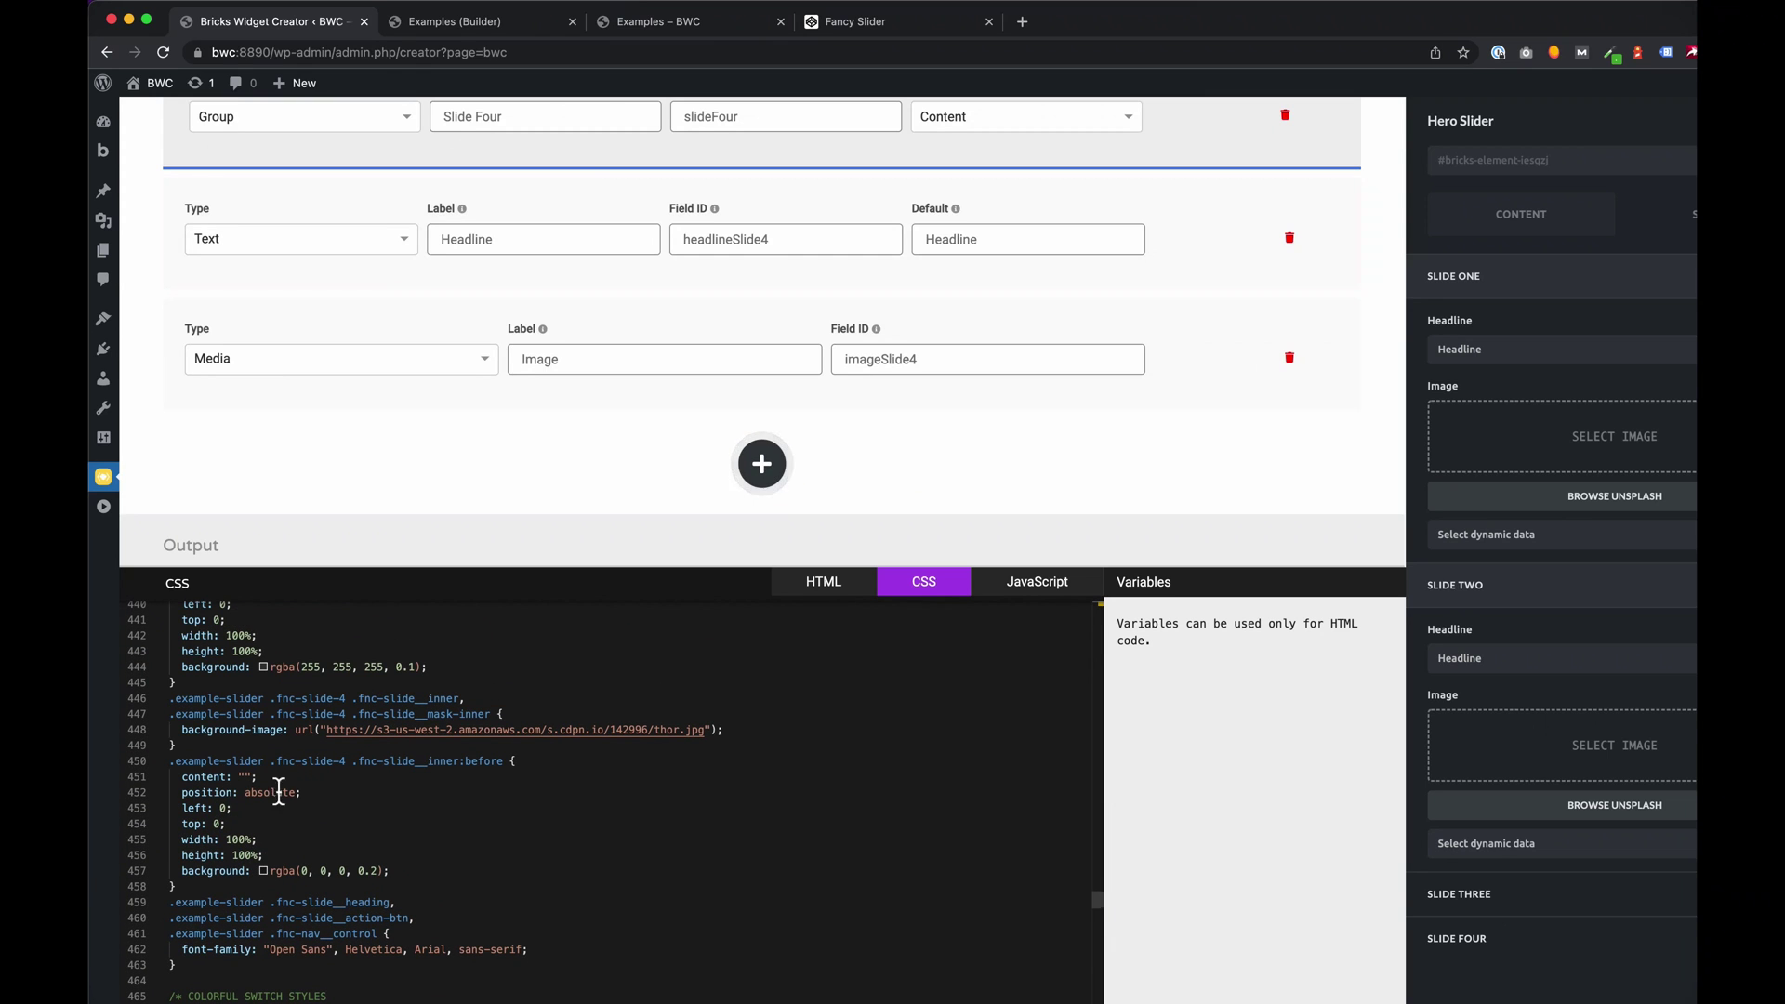
pyautogui.moveTo(190, 747); pyautogui.dragTo(173, 707)
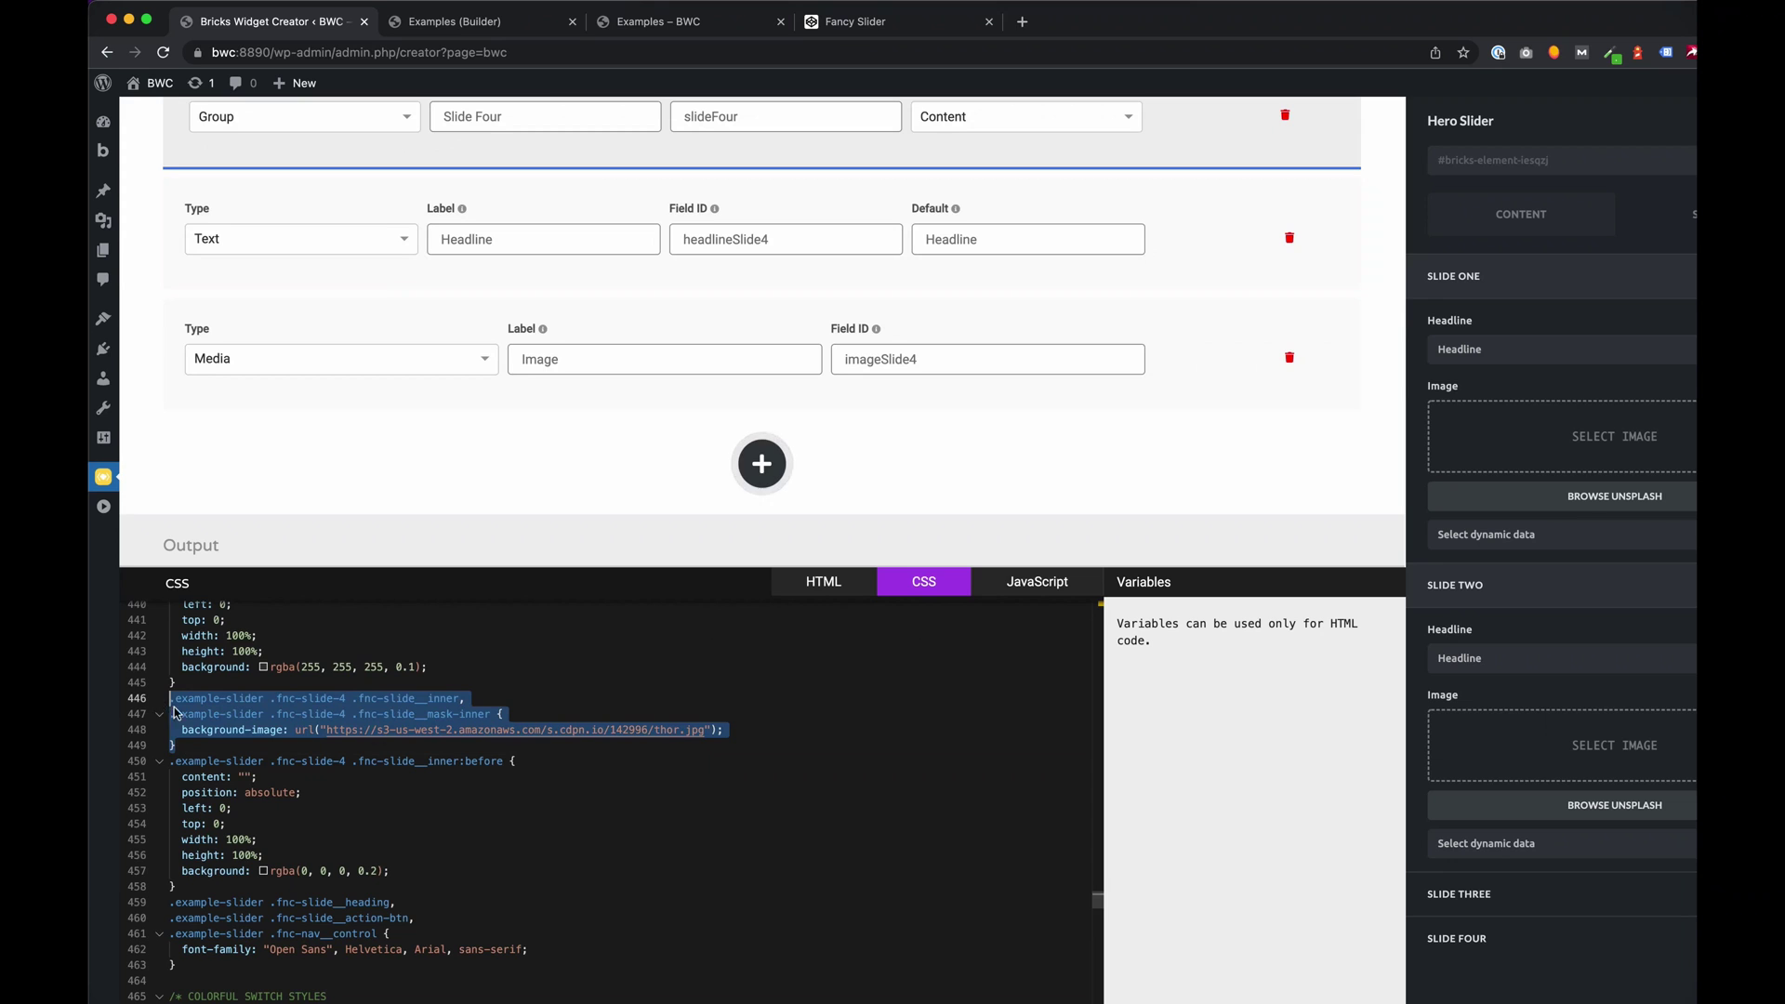
pyautogui.hotkey('ctrl', 'x')
pyautogui.click(822, 582)
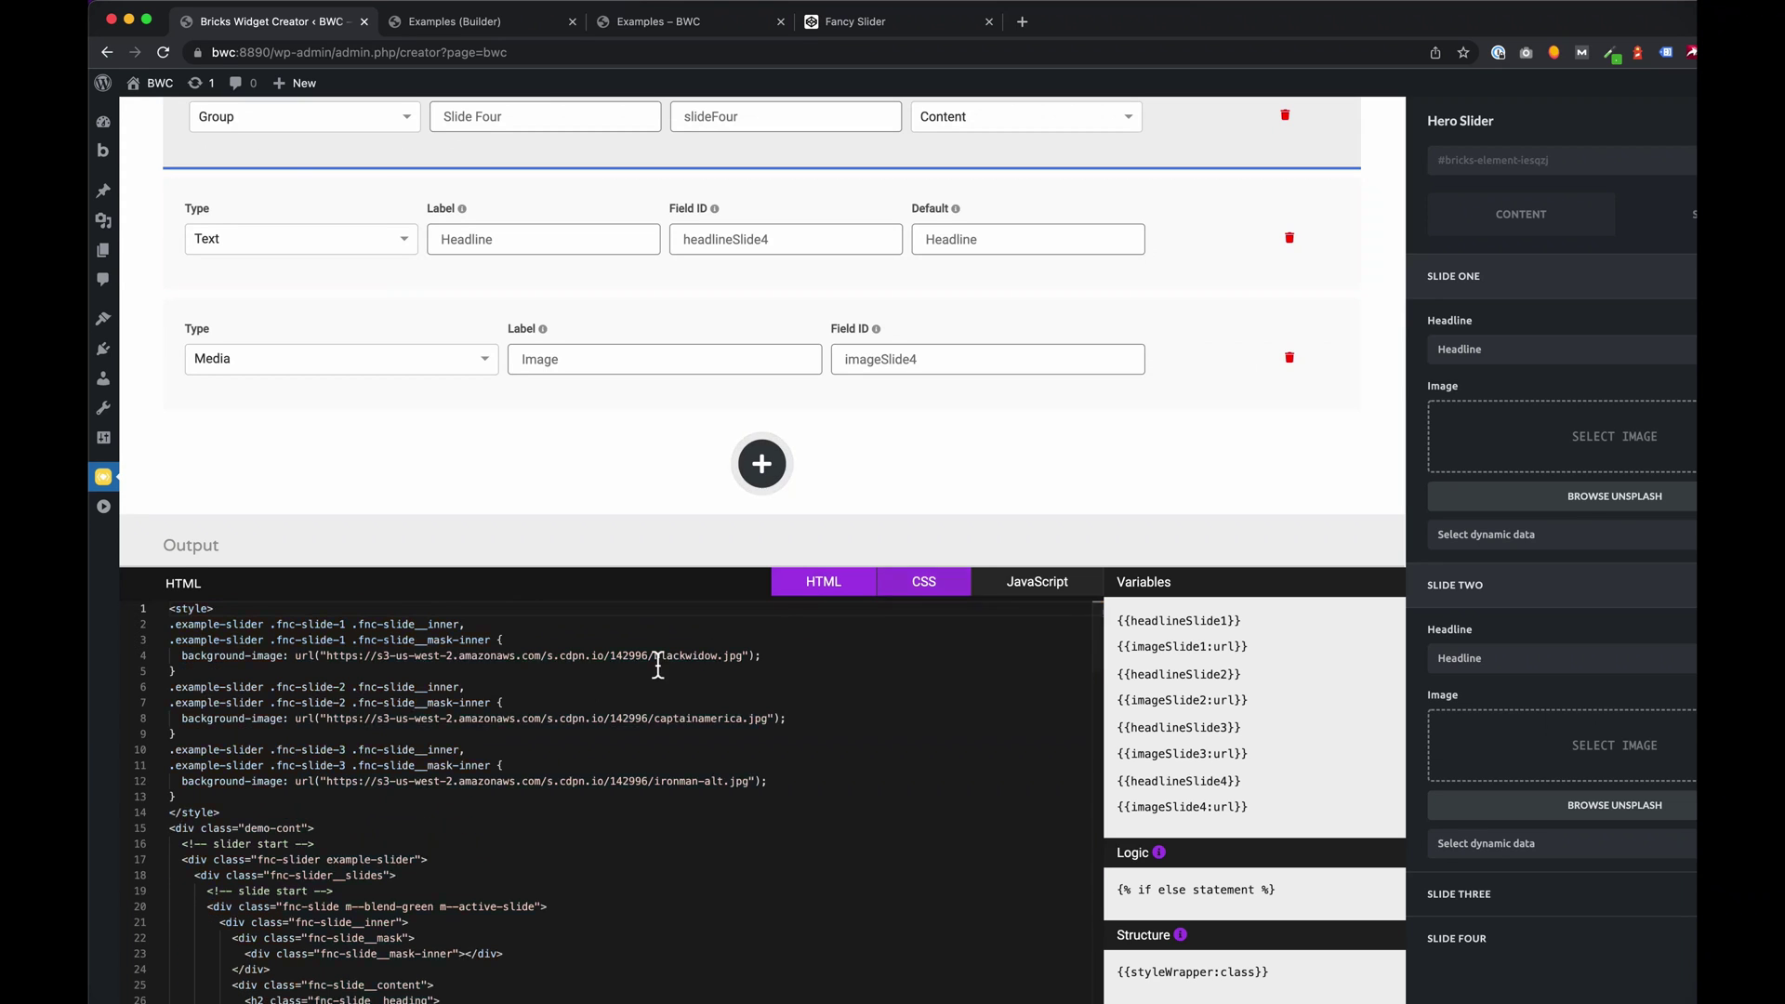
pyautogui.hotkey('ctrl', 'v')
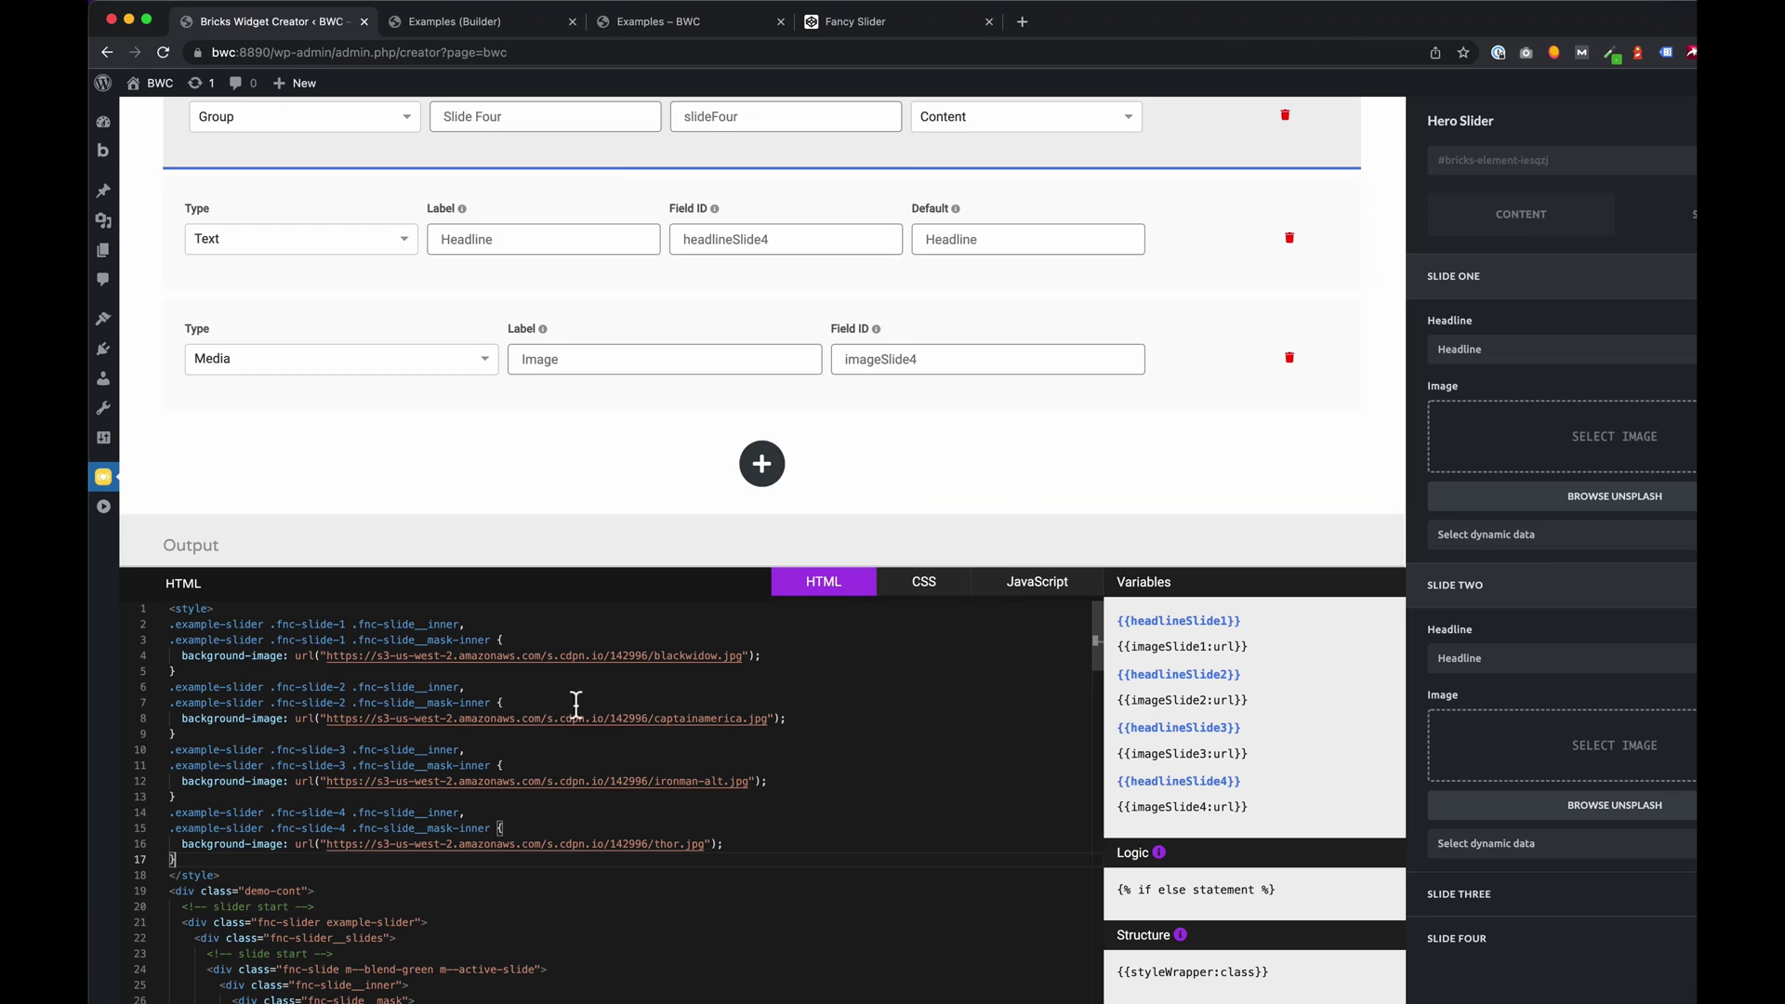
# Swap the blackwidow.jpg and captainamerica.jpg URLs for {{imageSlide1:url}} and {{imageSlide2:url}}
pyautogui.click(1138, 649)
pyautogui.moveTo(741, 657); pyautogui.dragTo(332, 665)
pyautogui.hotkey('ctrl', 'v')
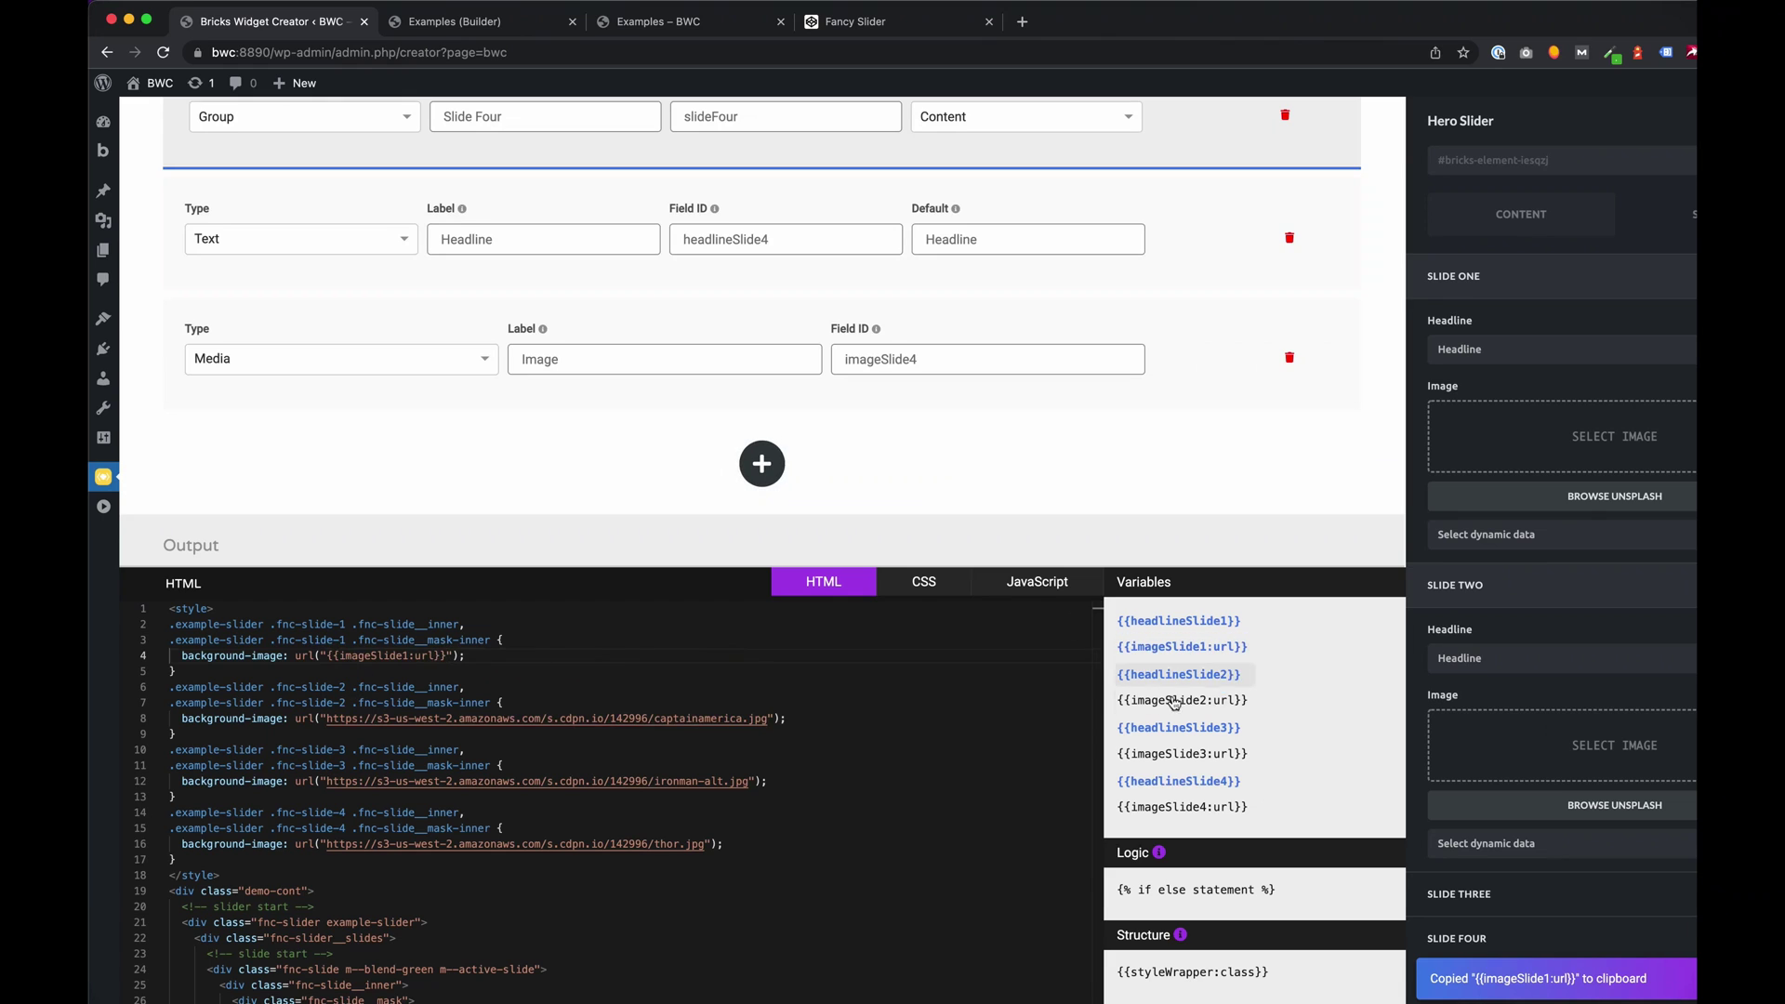
pyautogui.click(1181, 700)
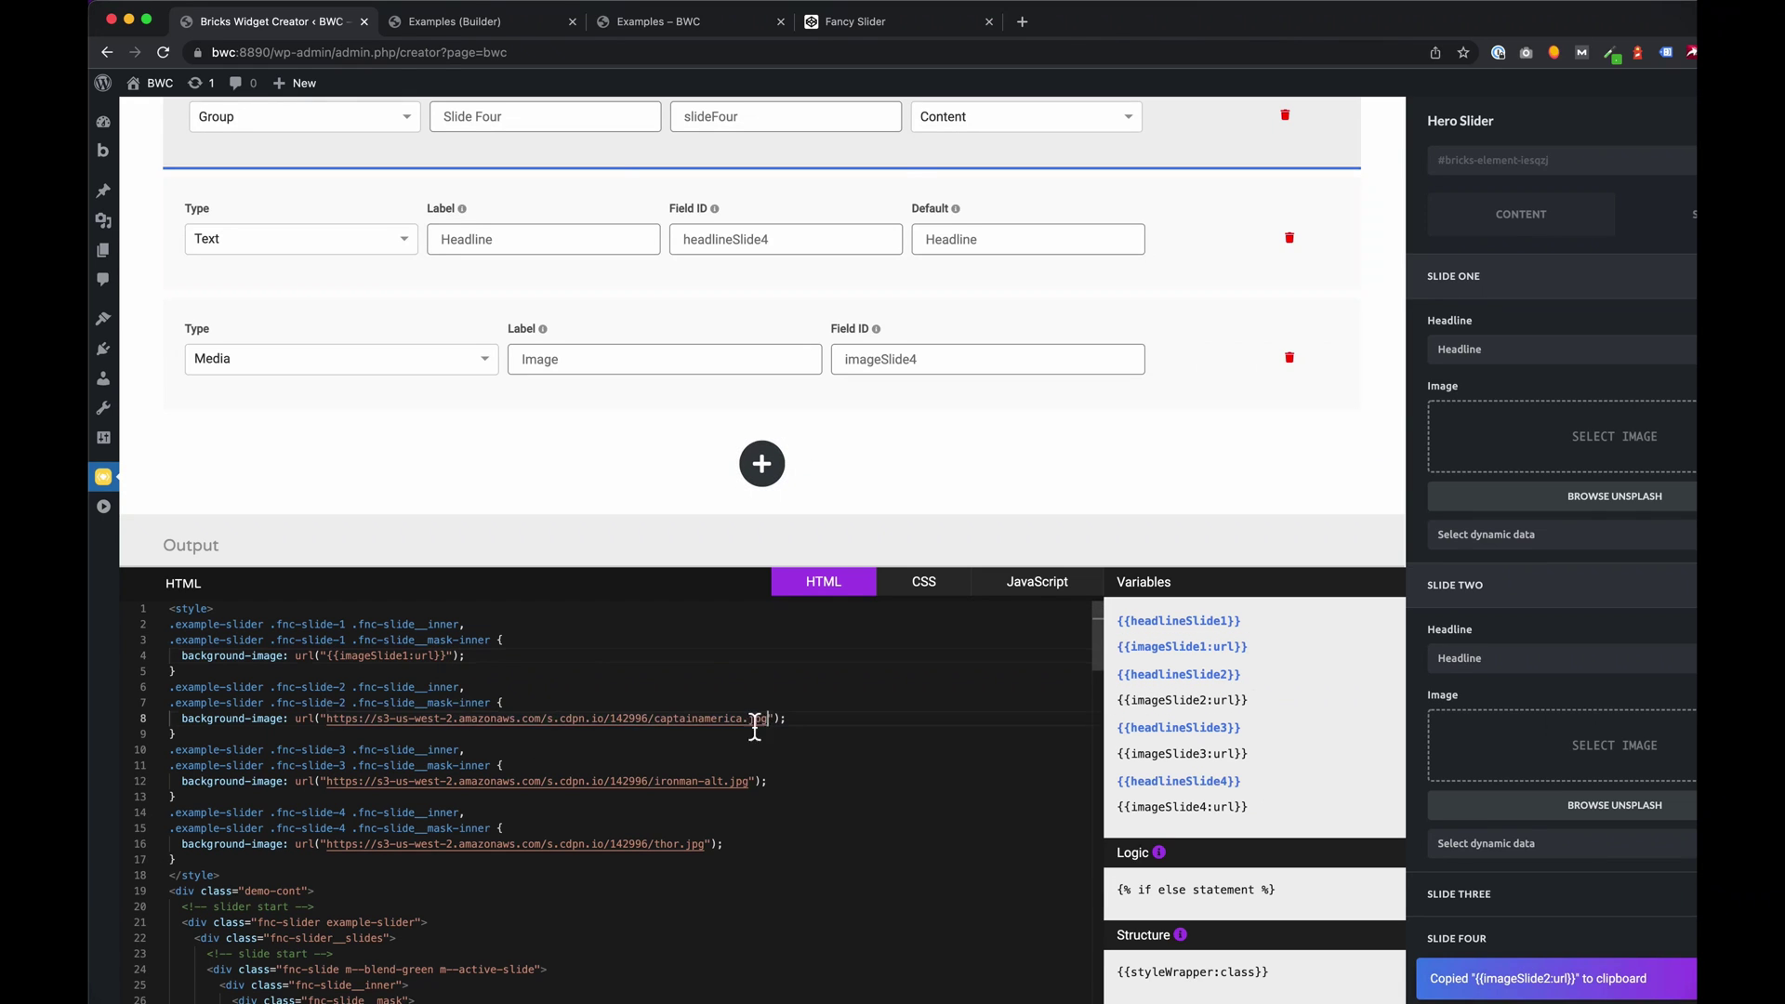
pyautogui.moveTo(755, 730); pyautogui.dragTo(333, 730)
pyautogui.hotkey('ctrl', 'v')
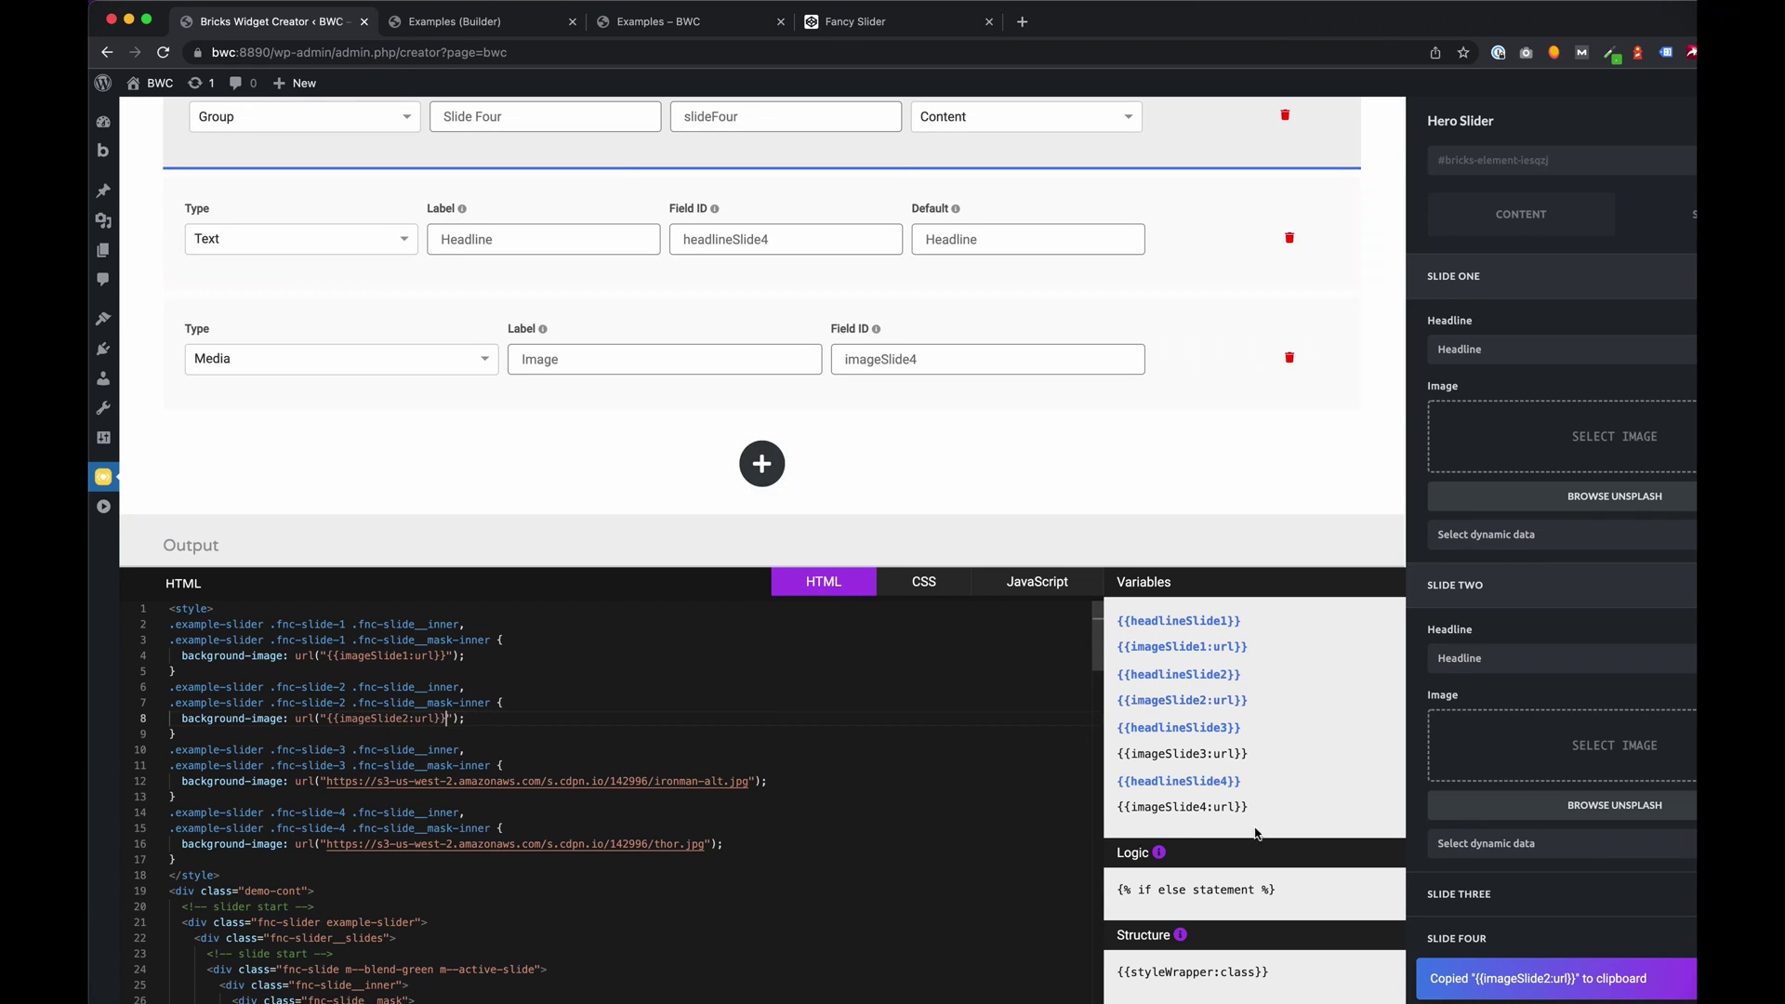
# Swap the ironman-alt.jpg and thor.jpg URLs for {{imageSlide3:url}} and {{imageSlide4:url}}
pyautogui.click(1209, 754)
pyautogui.moveTo(752, 788); pyautogui.dragTo(328, 791)
pyautogui.hotkey('ctrl', 'v')
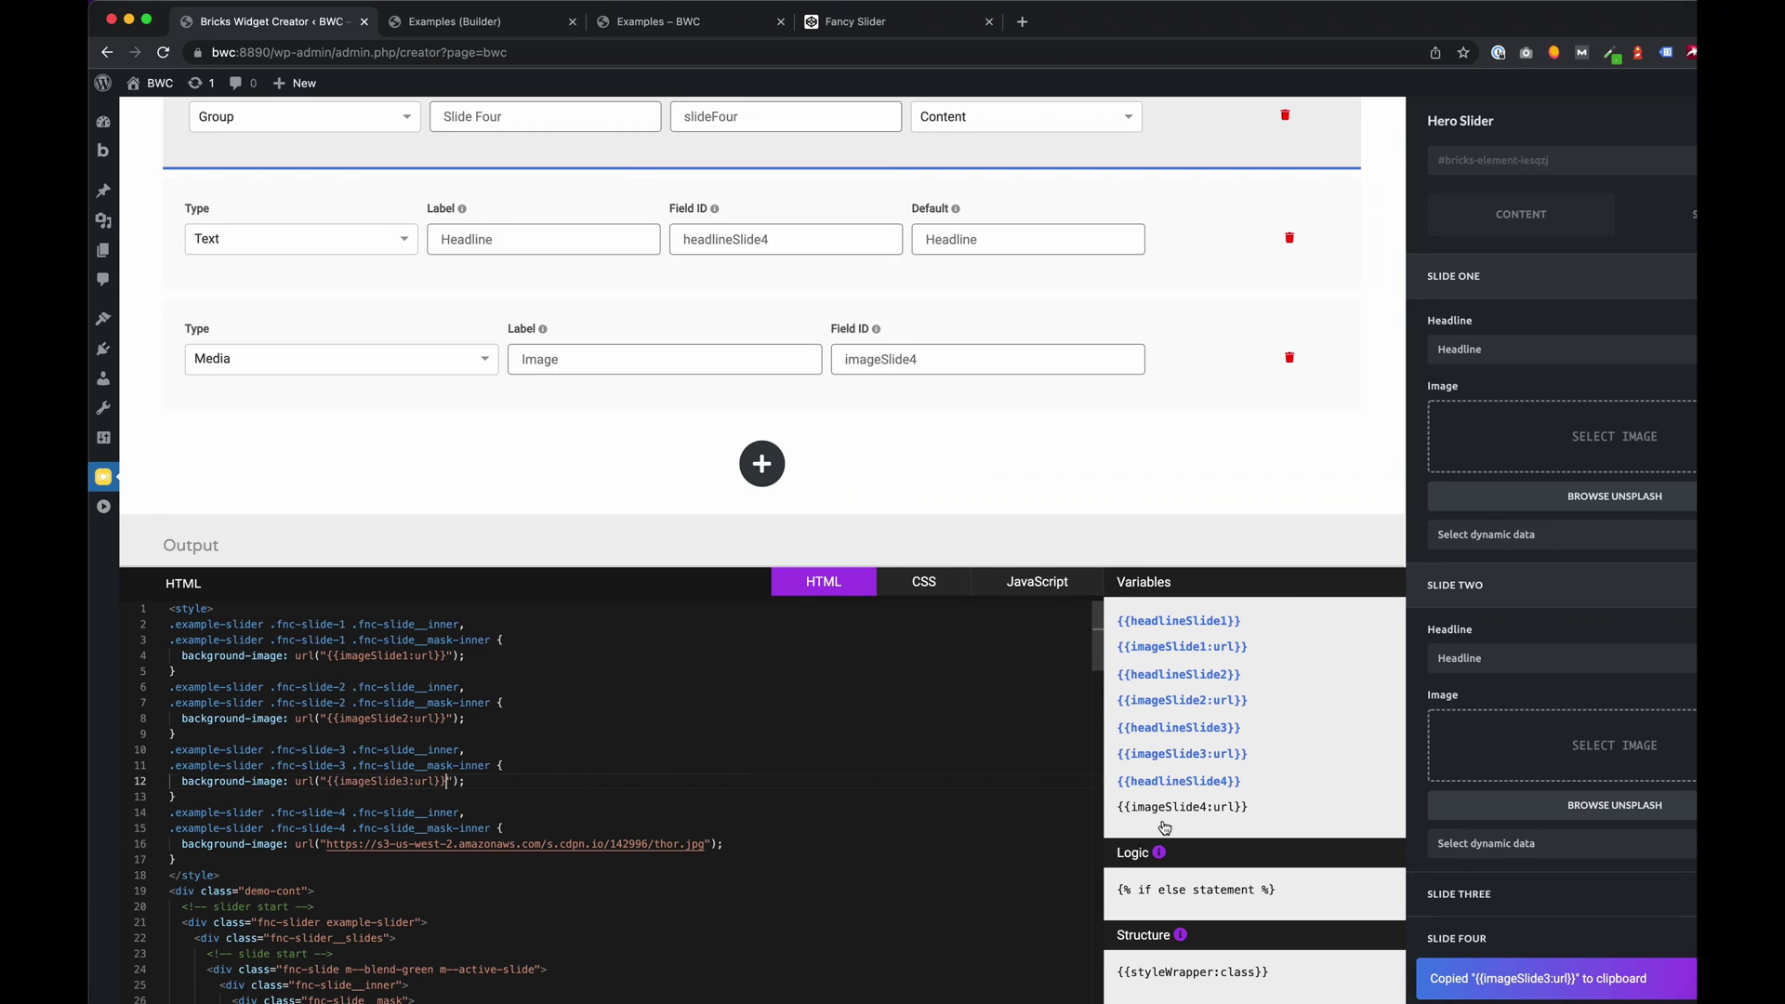
pyautogui.click(1209, 807)
pyautogui.moveTo(635, 855); pyautogui.dragTo(326, 849)
pyautogui.hotkey('ctrl', 'v')
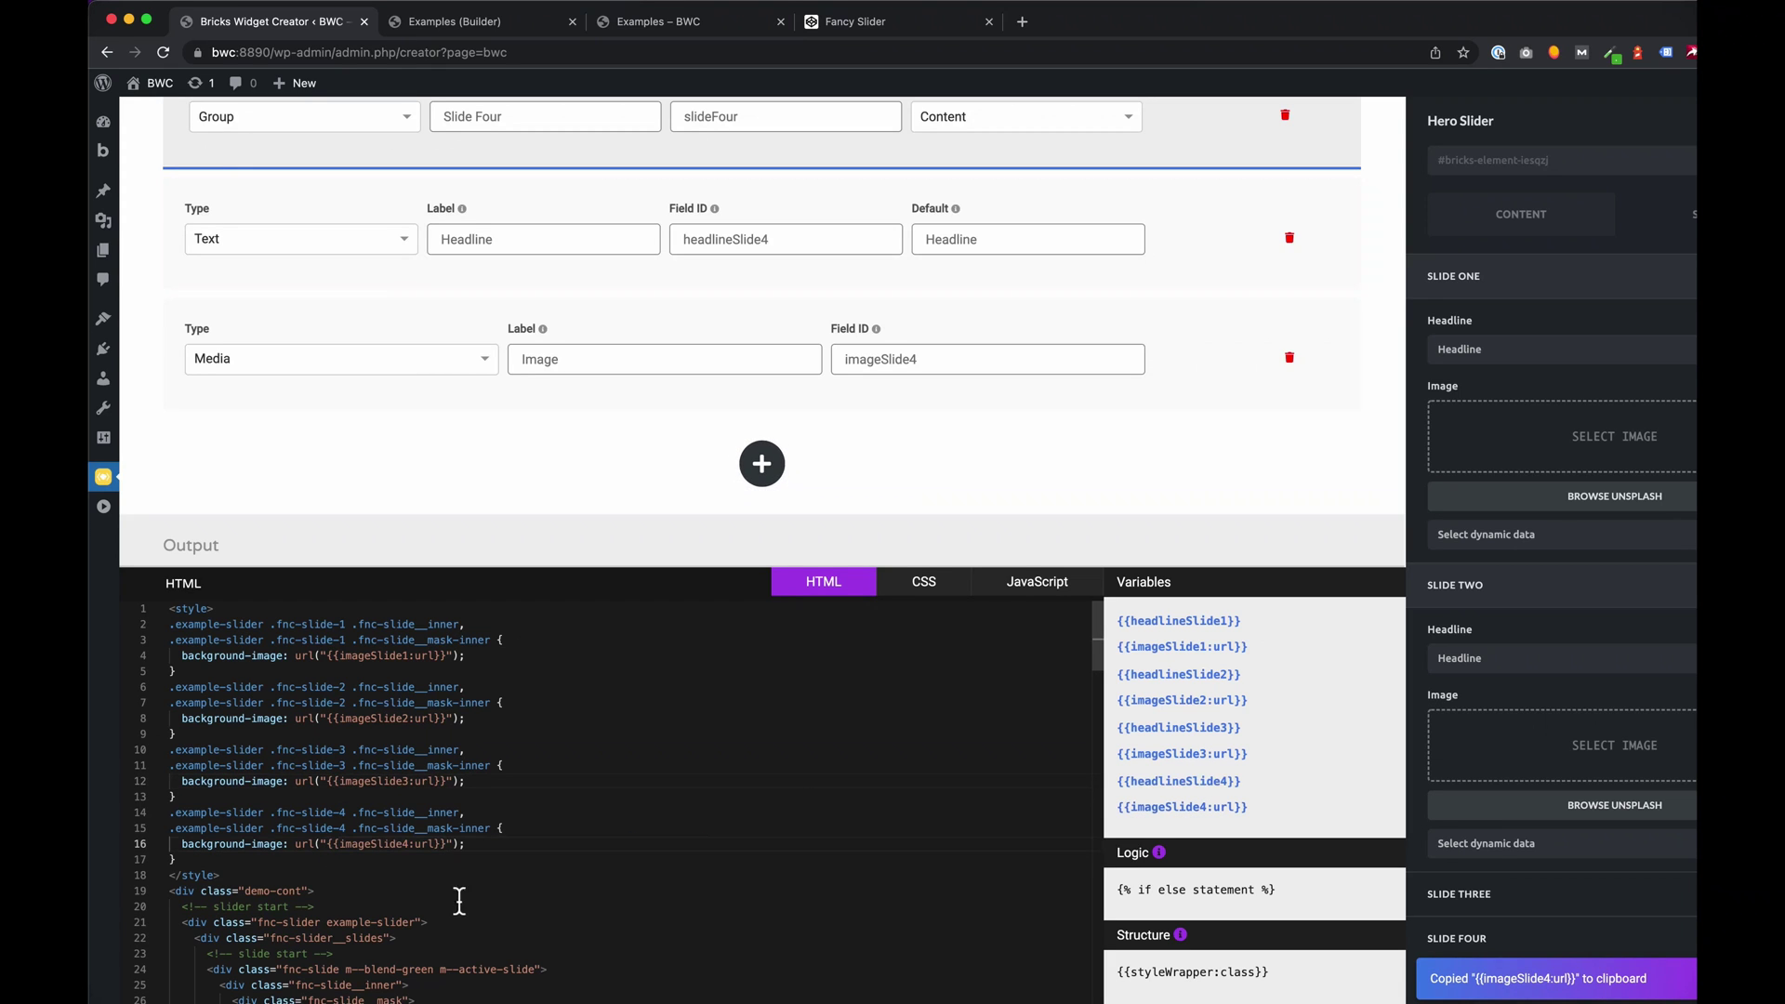
pyautogui.hotkey('ctrl', 'Tab')
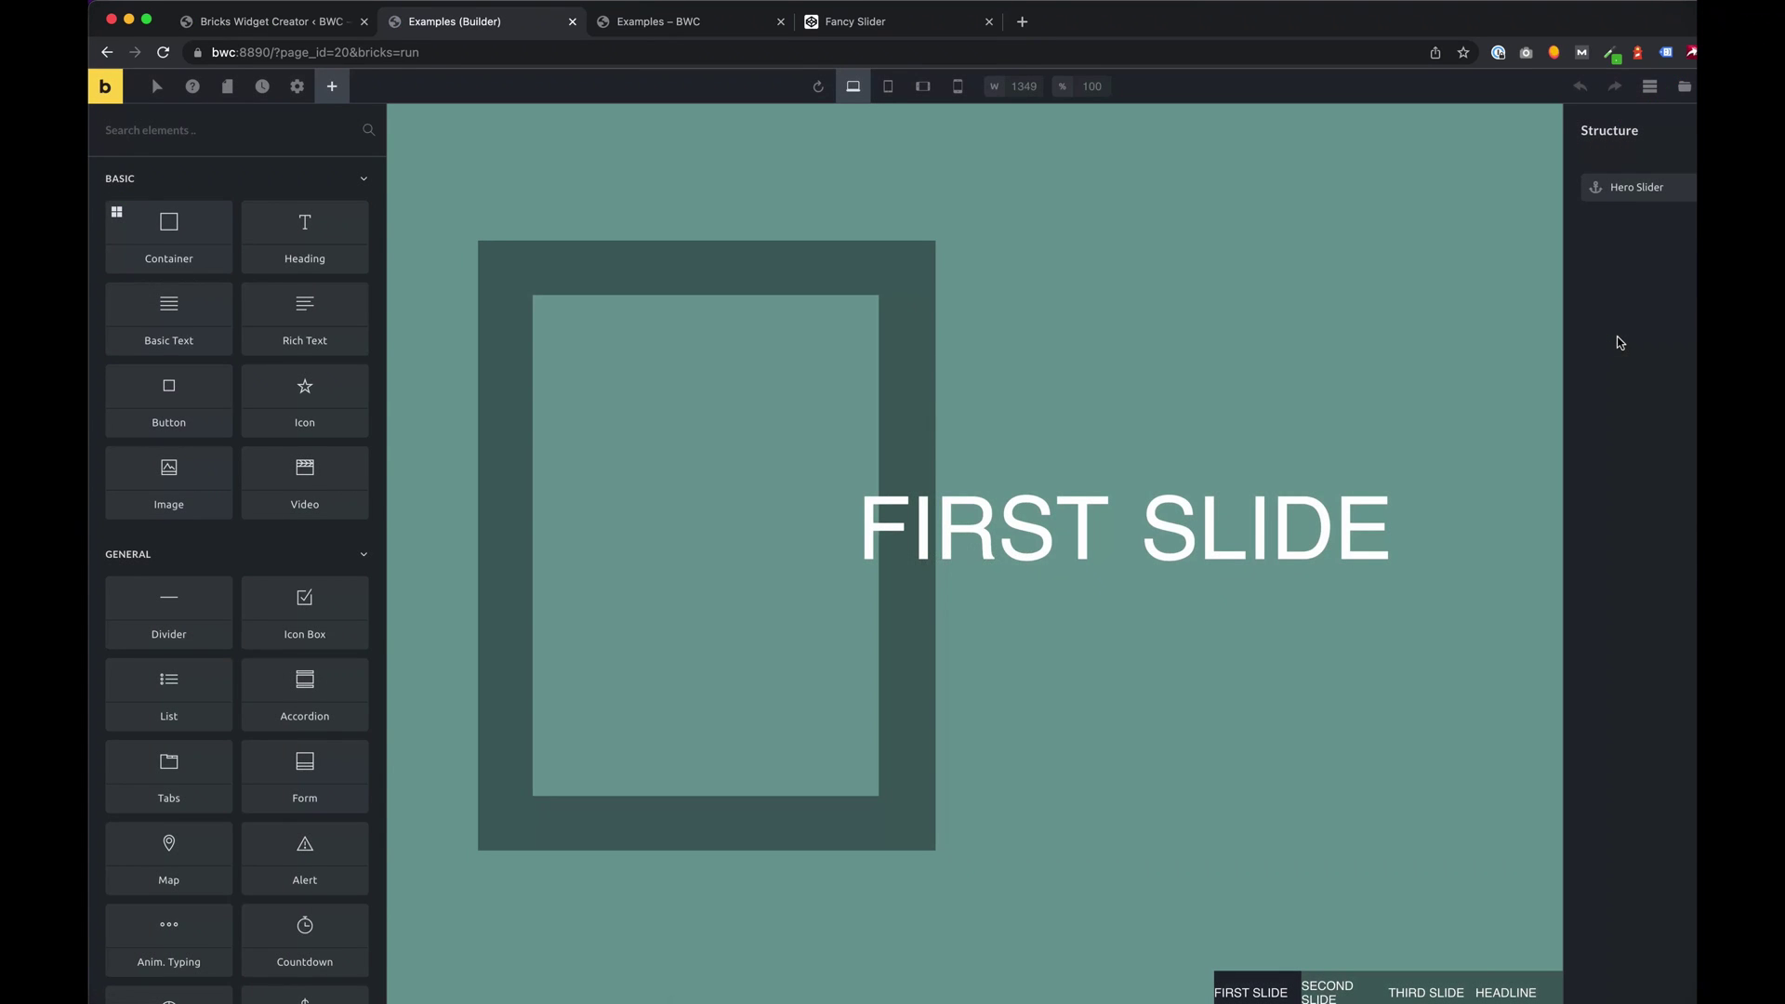
# On the Hero Slider, give Slide One the ice cave photo from the media library
pyautogui.click(1184, 327)
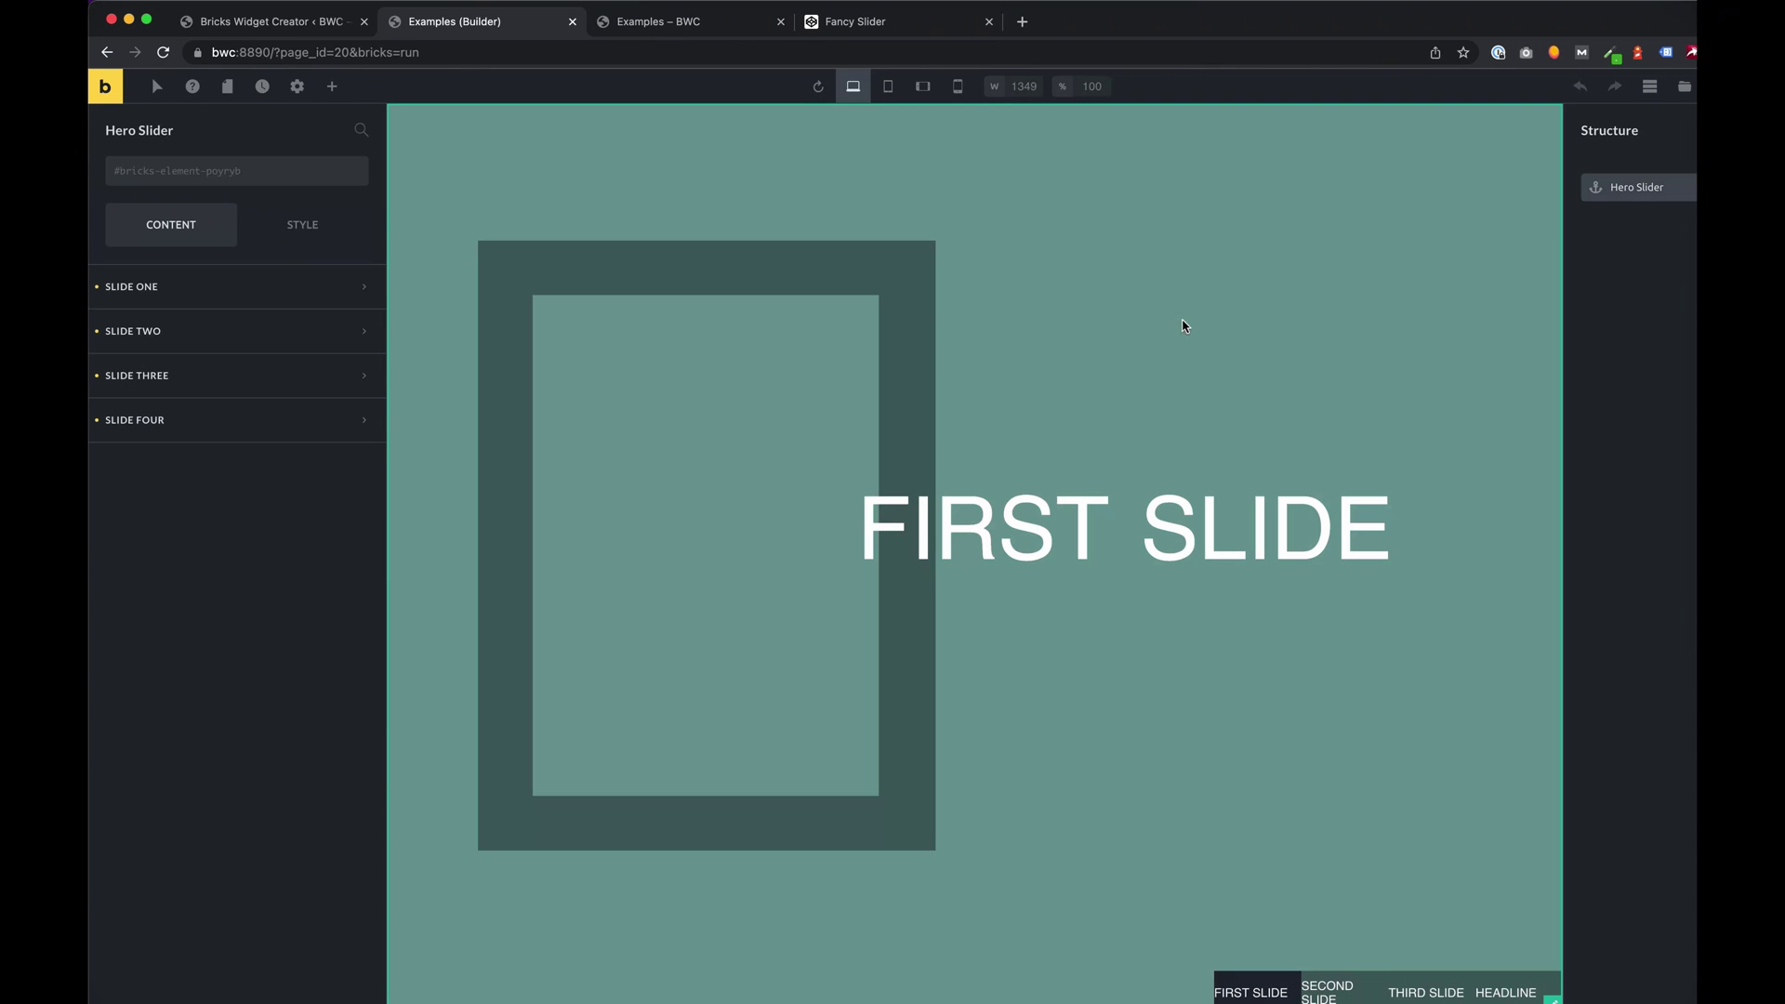
pyautogui.click(263, 299)
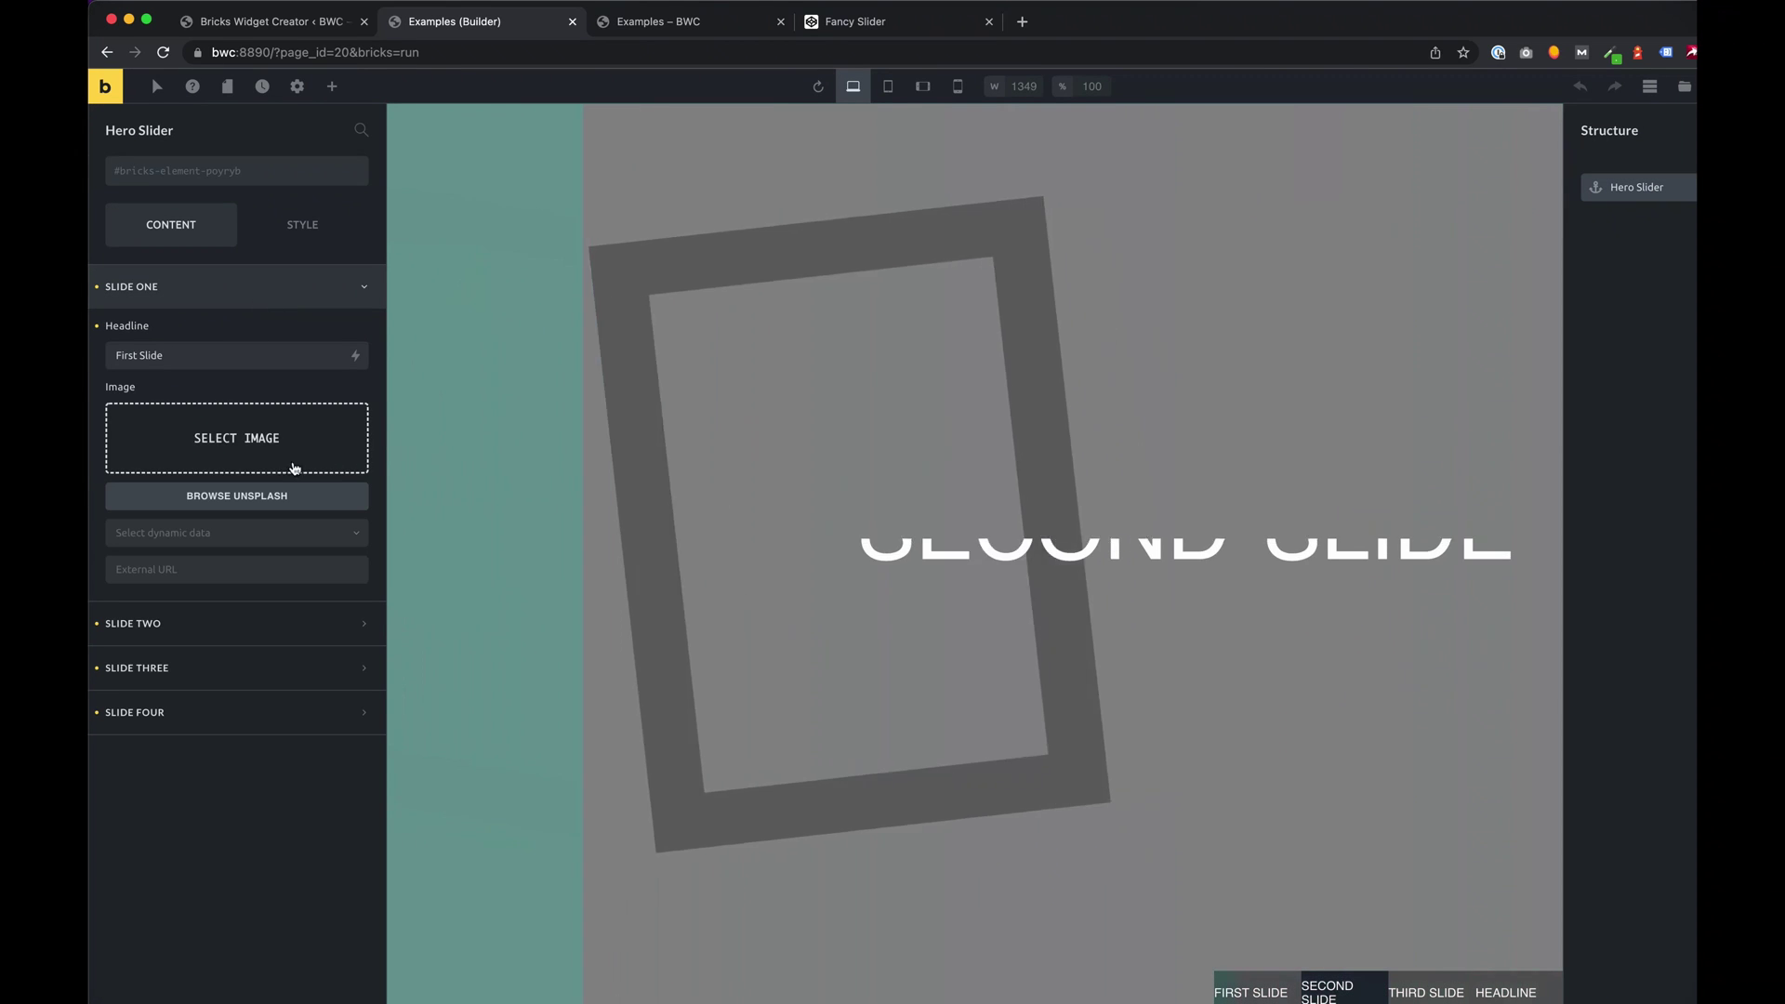
pyautogui.click(261, 441)
pyautogui.click(279, 156)
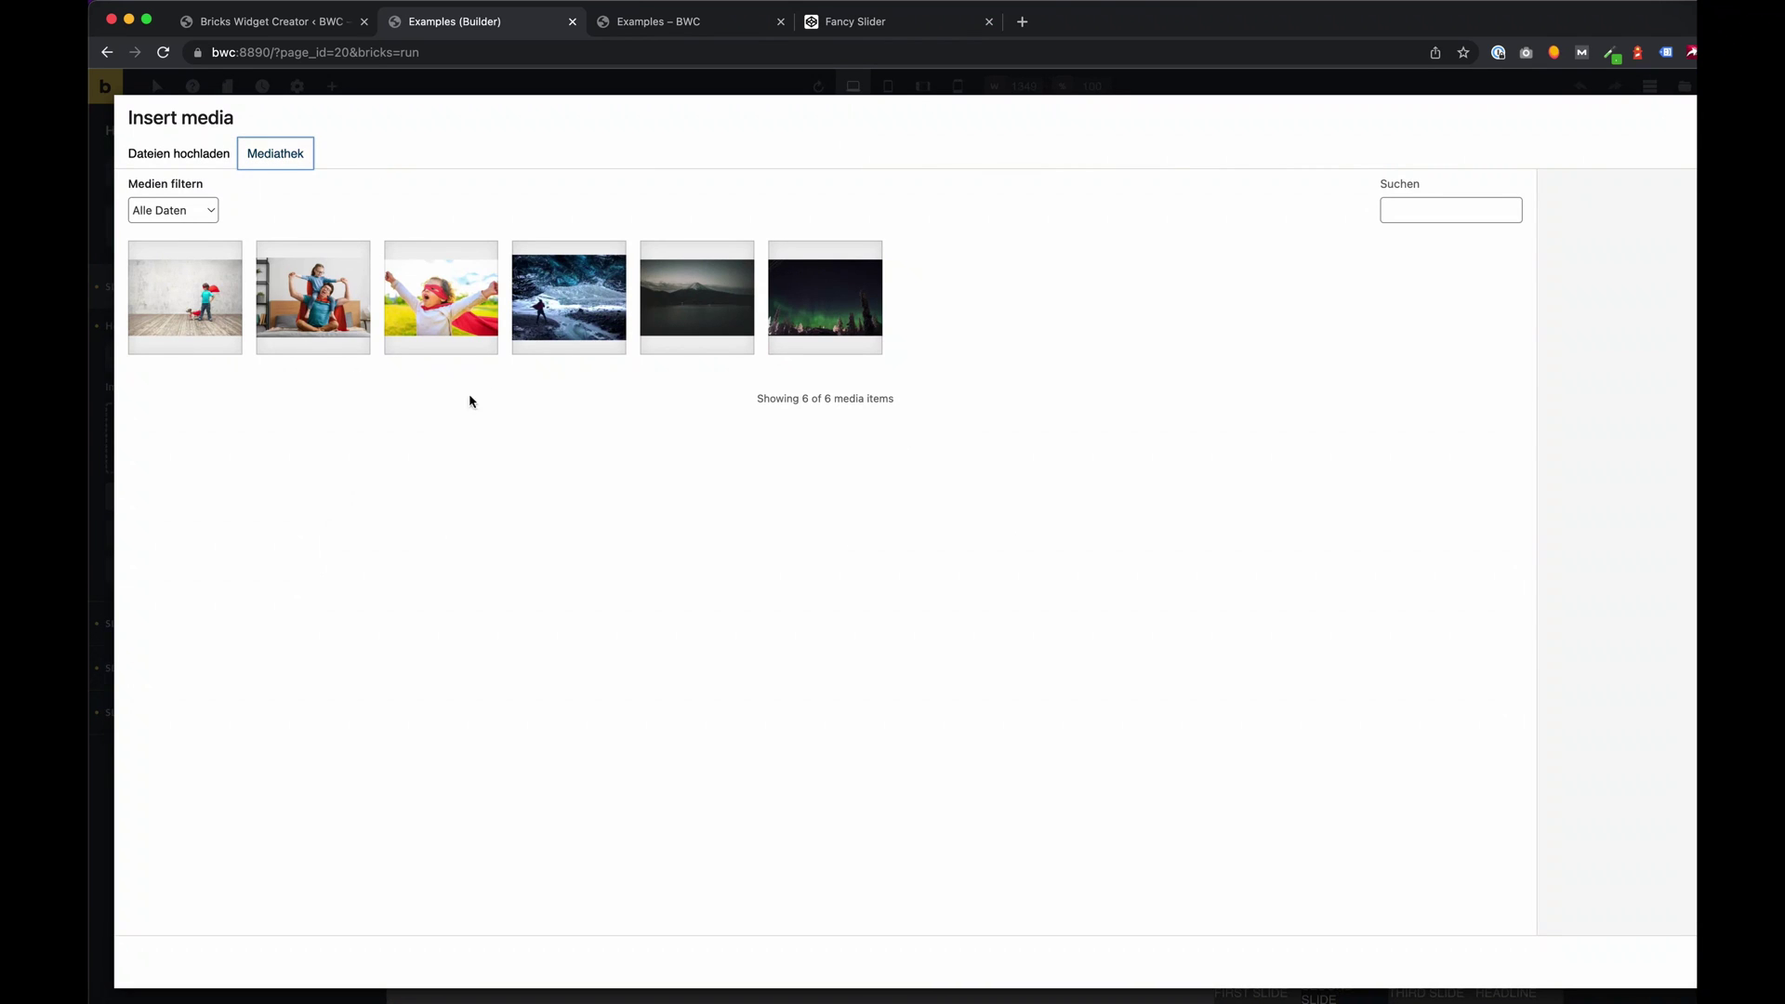
pyautogui.click(539, 305)
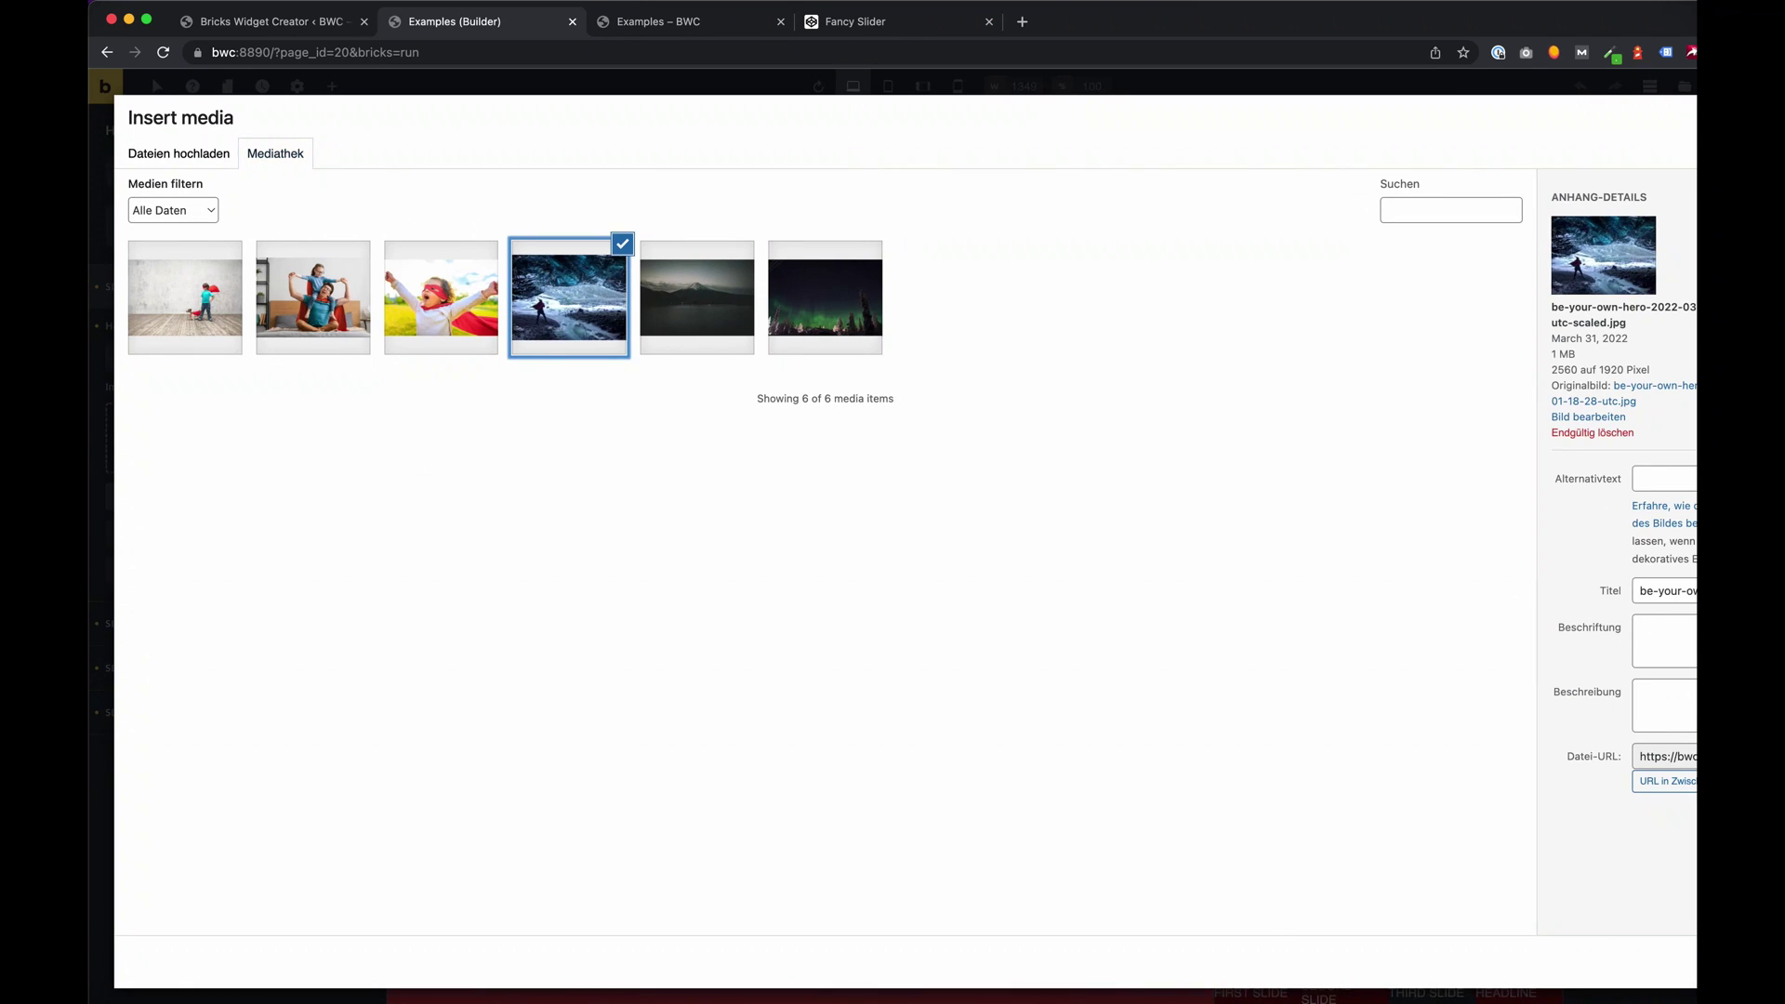
pyautogui.doubleClick(540, 305)
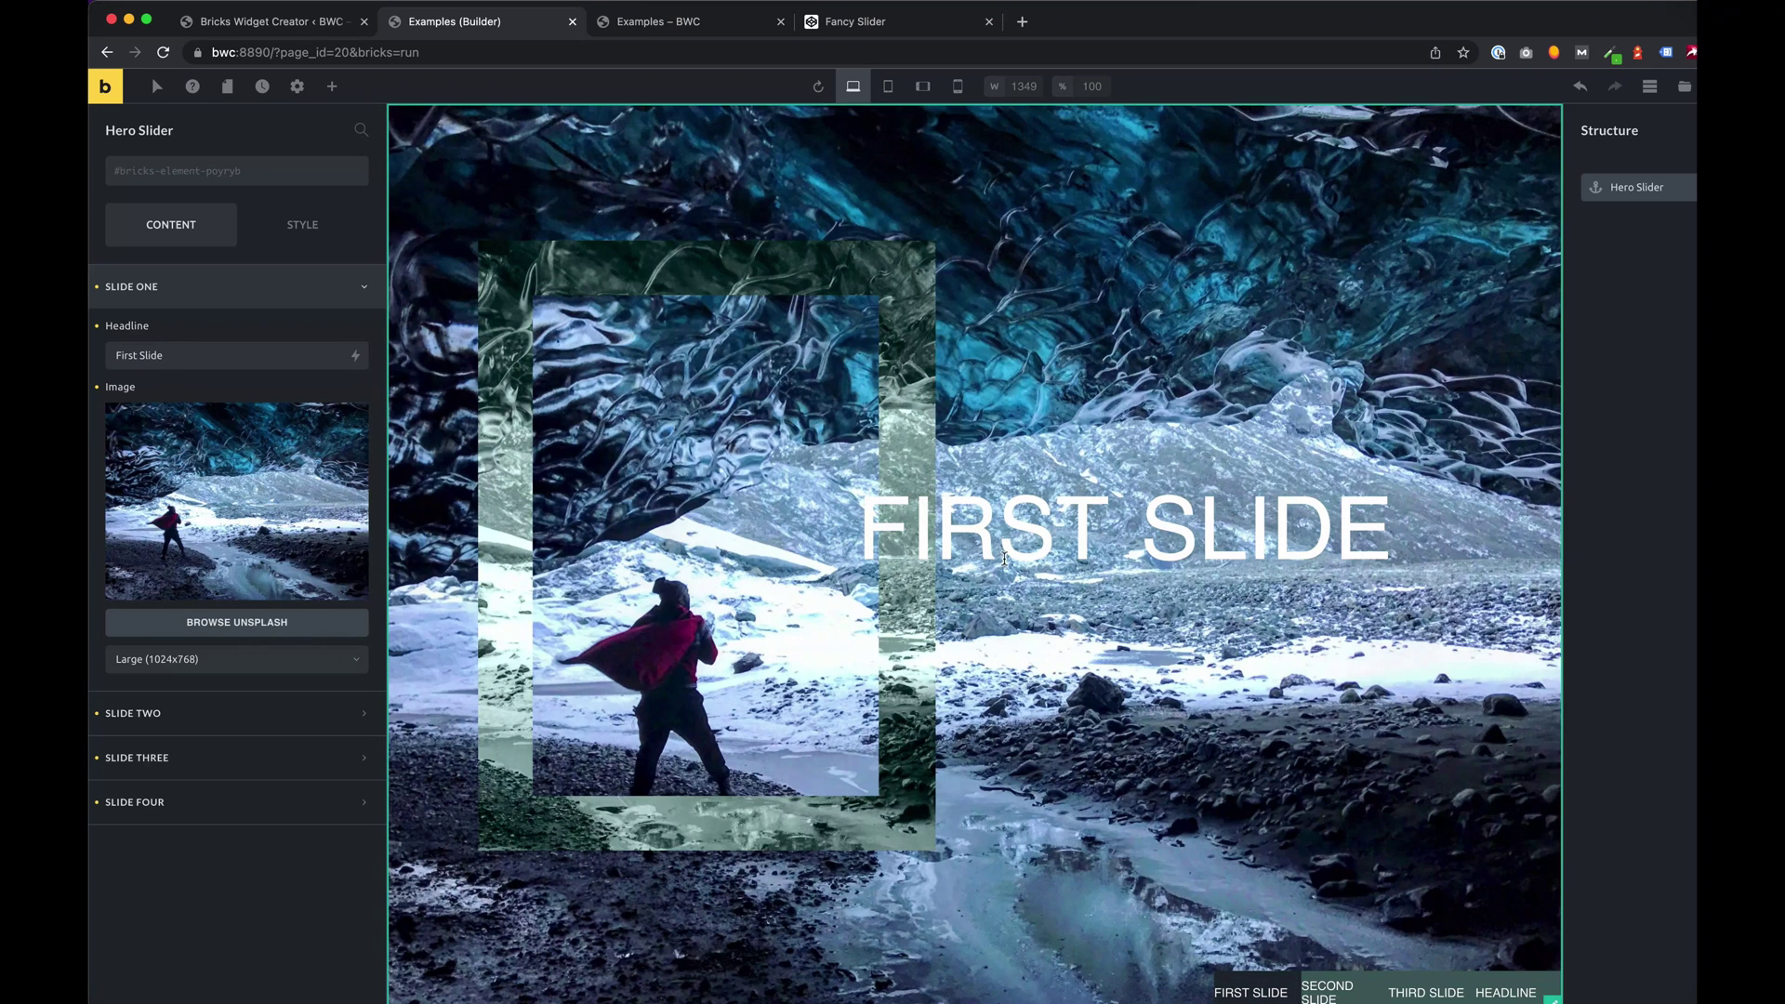
# Set Slide Two's background to the photo of the girl in the mask
pyautogui.click(177, 713)
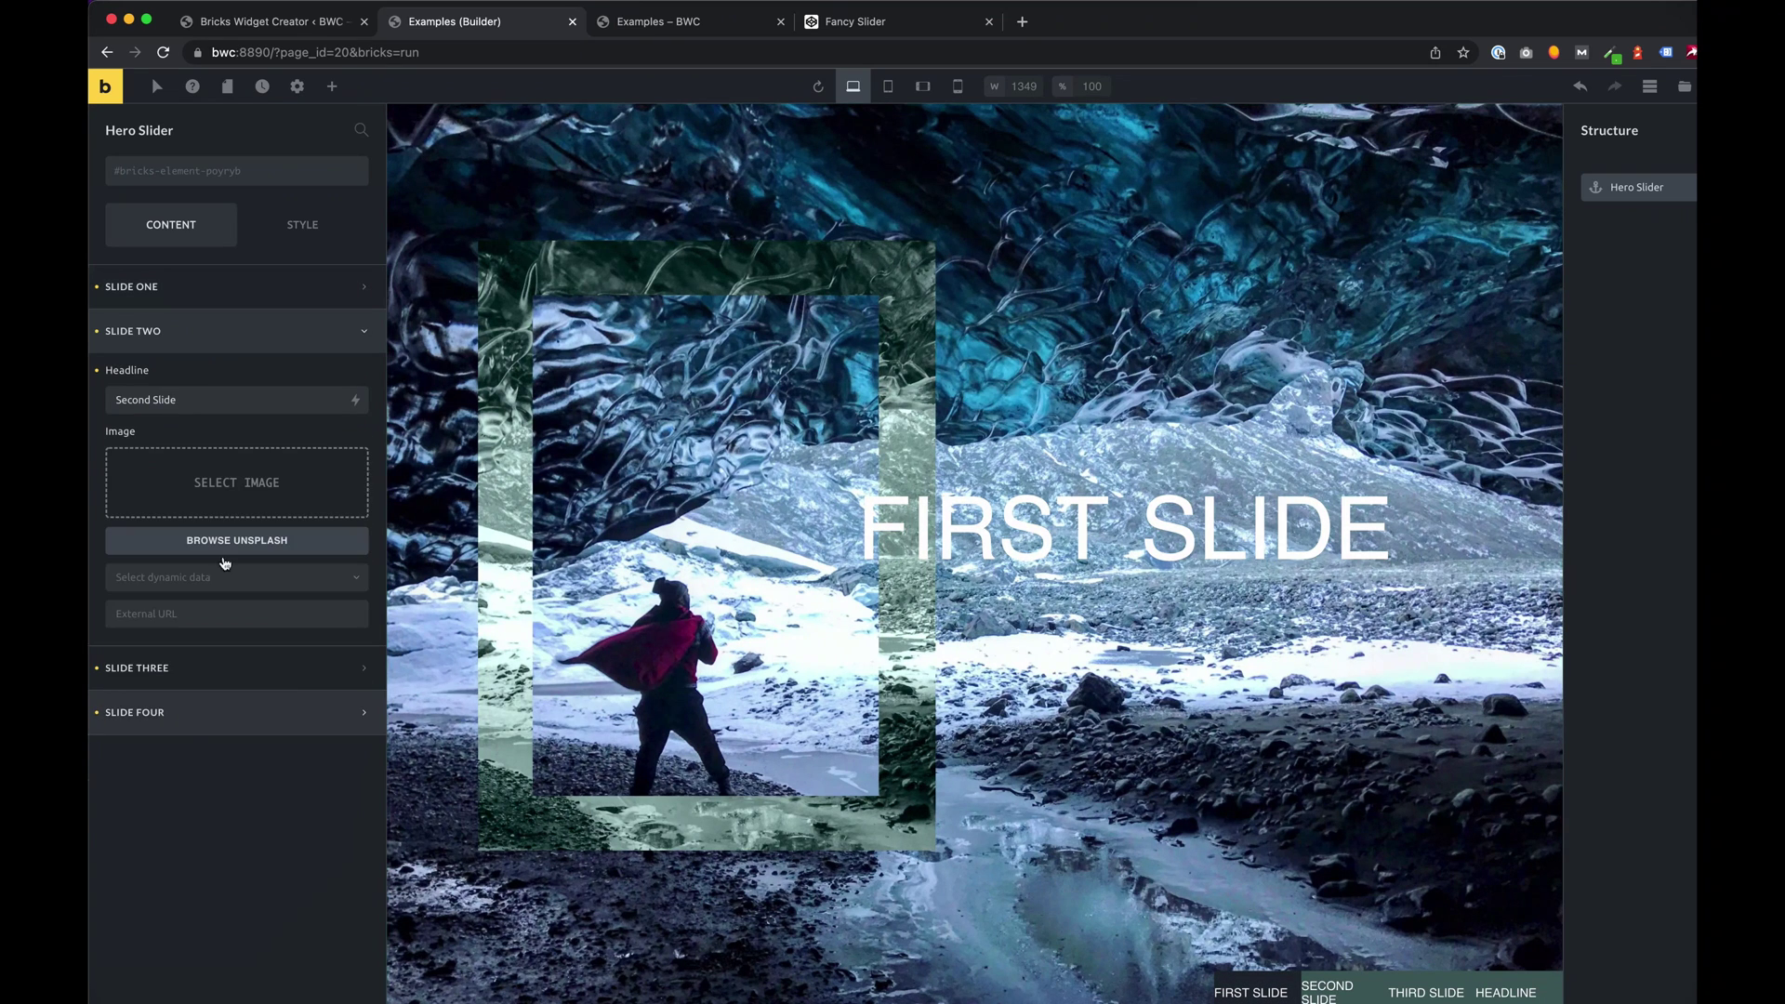
pyautogui.click(214, 469)
pyautogui.click(421, 311)
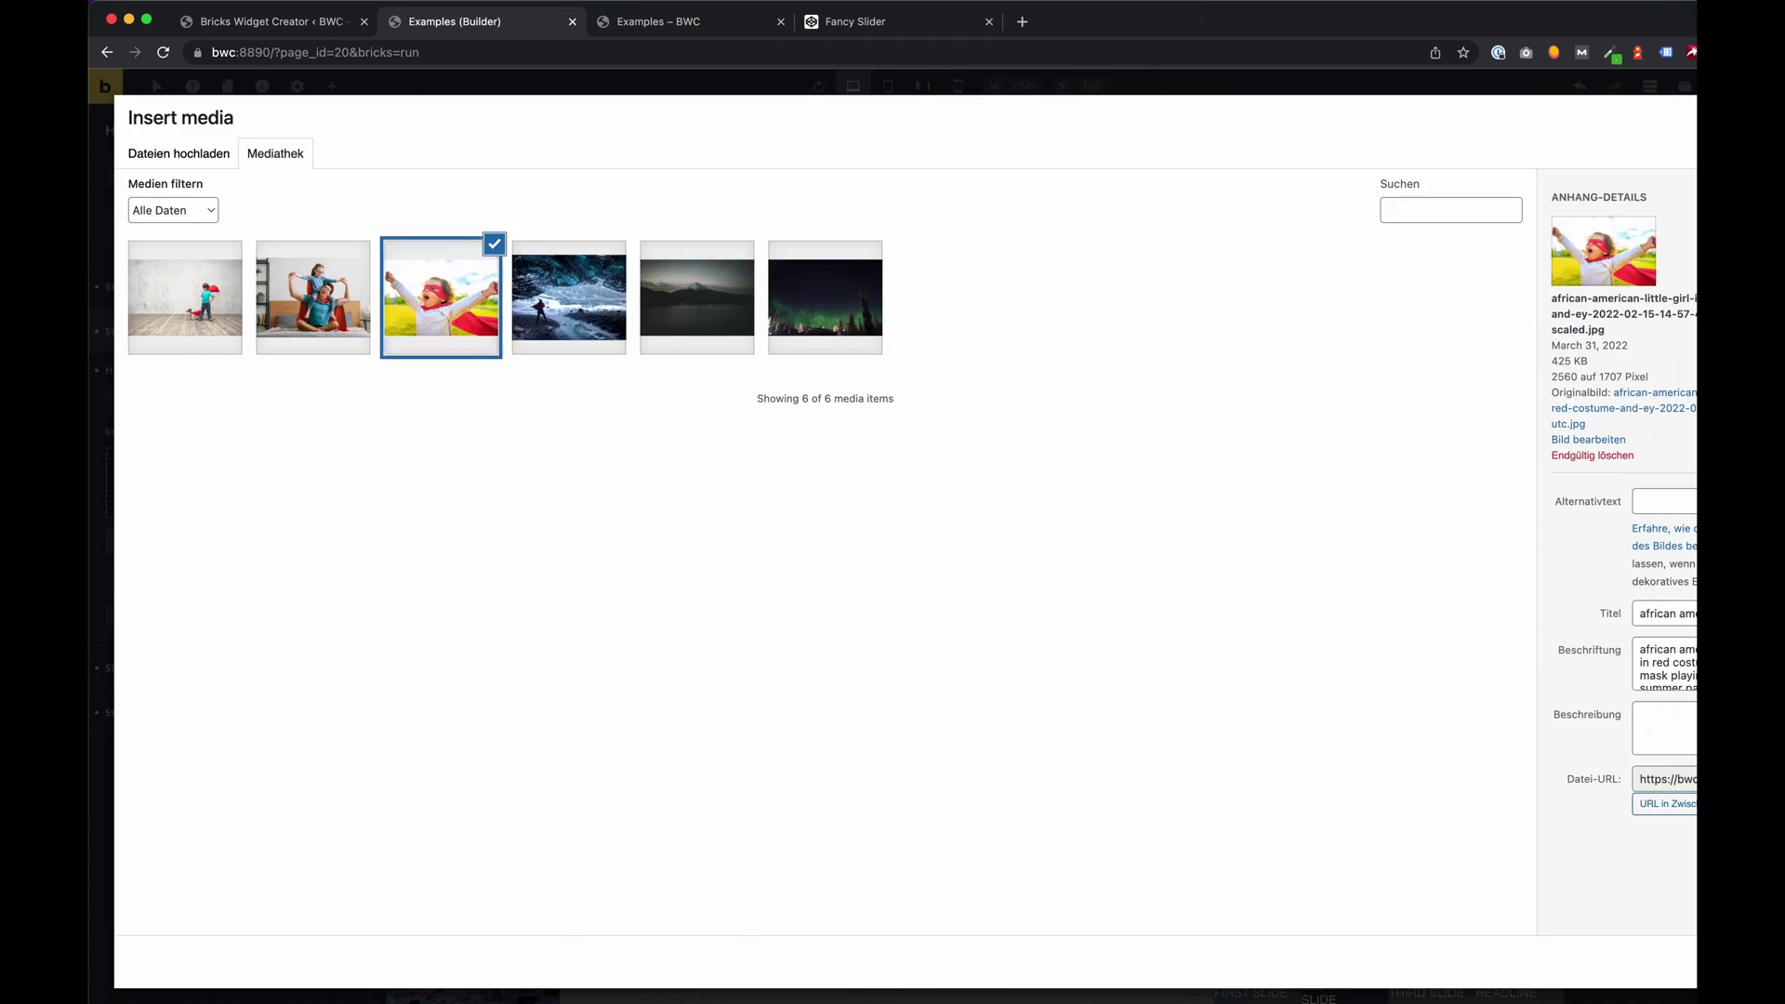
pyautogui.click(1637, 961)
# Set Slide Three's background to the father and child photo
pyautogui.click(217, 735)
pyautogui.click(255, 540)
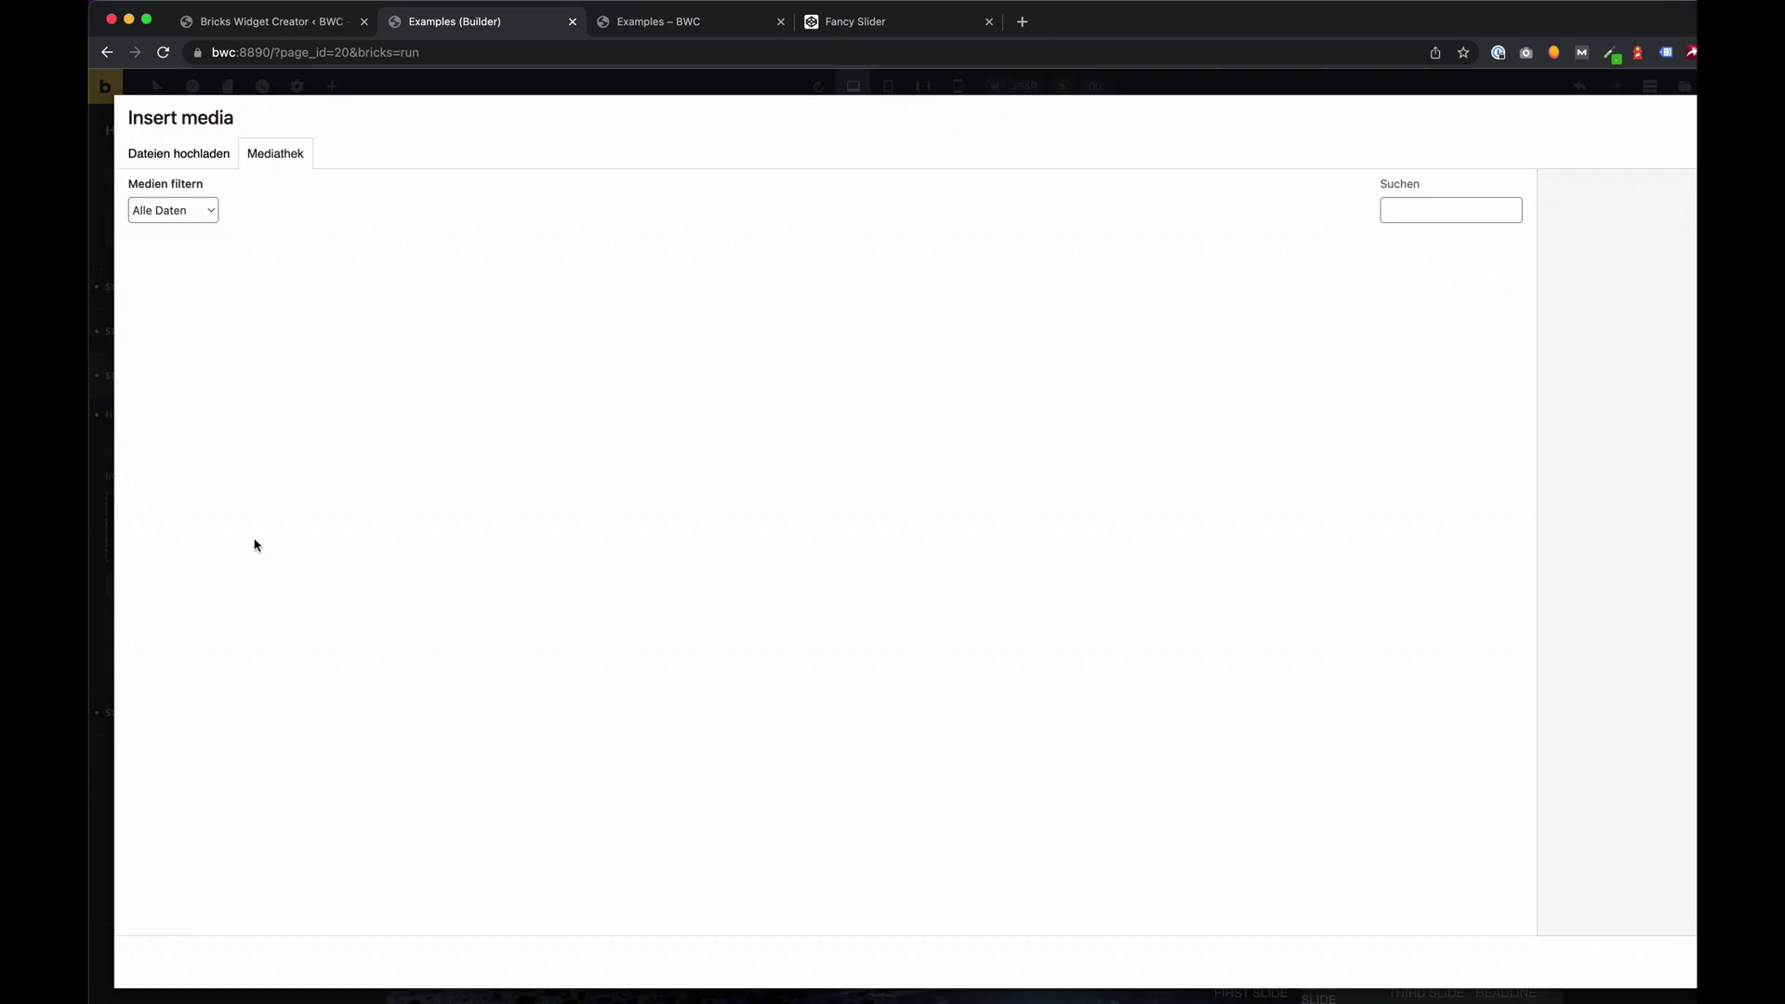
pyautogui.click(368, 353)
pyautogui.click(1636, 962)
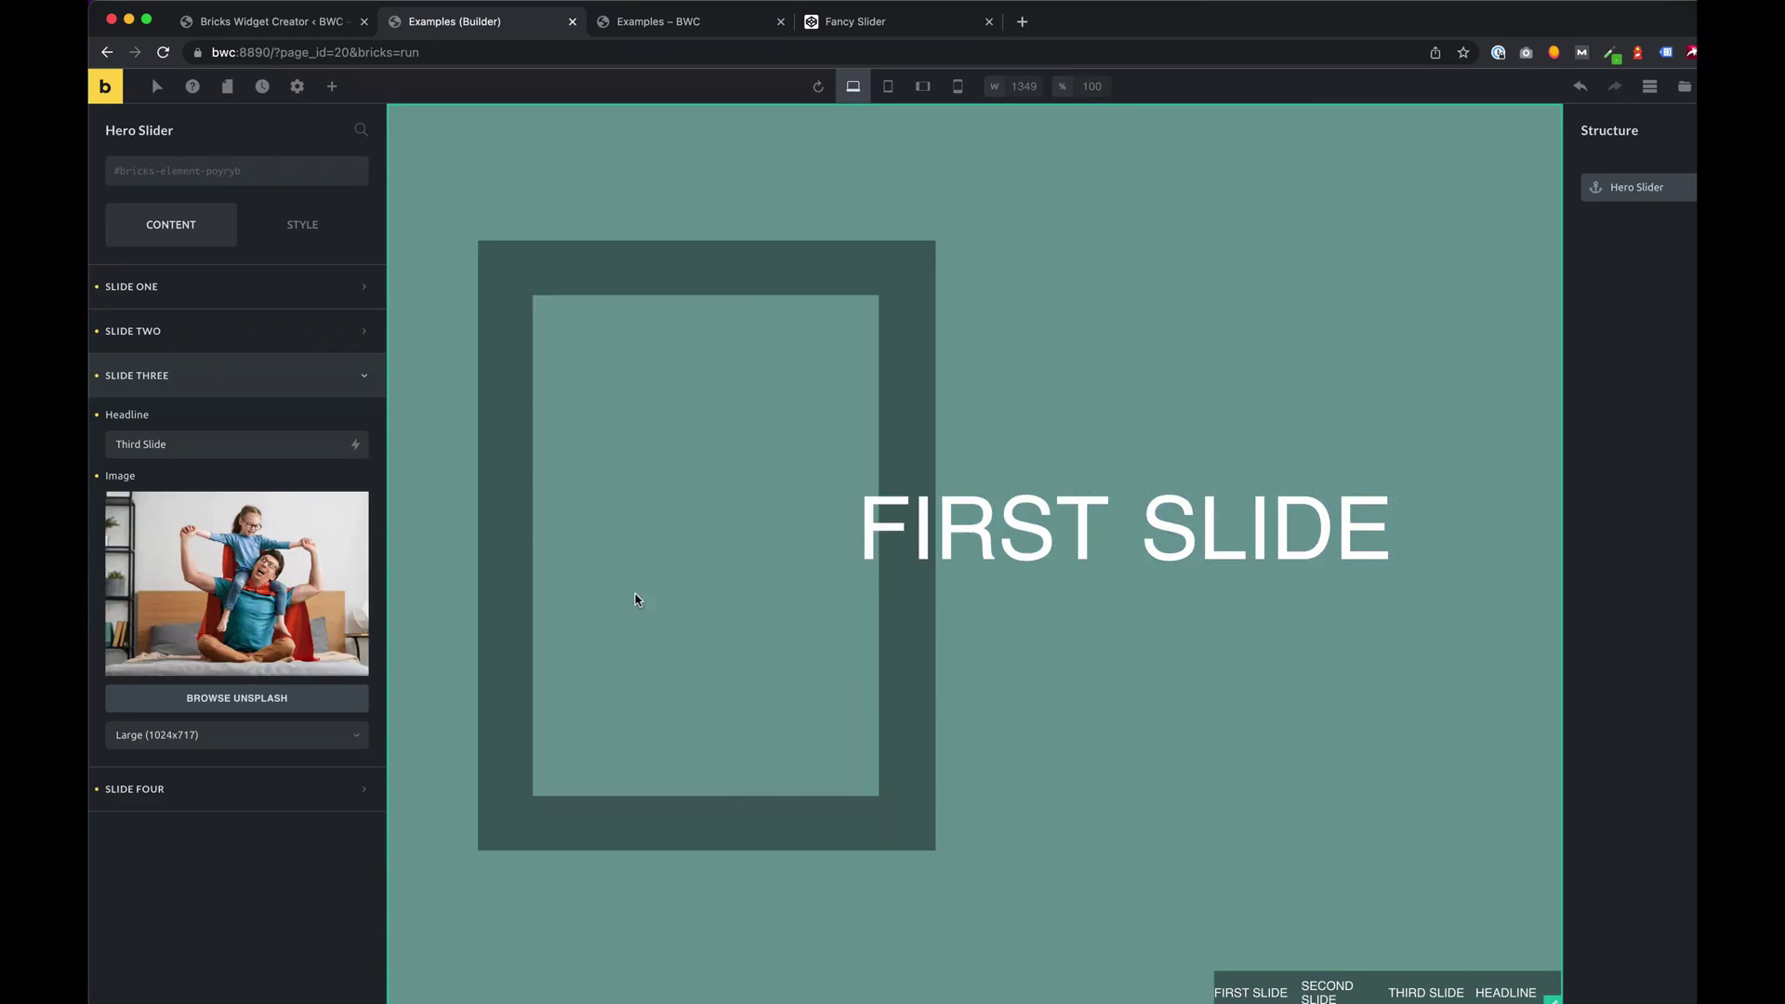
# Set Slide Four's background to the photo of the boy with the dog
pyautogui.click(214, 784)
pyautogui.click(251, 569)
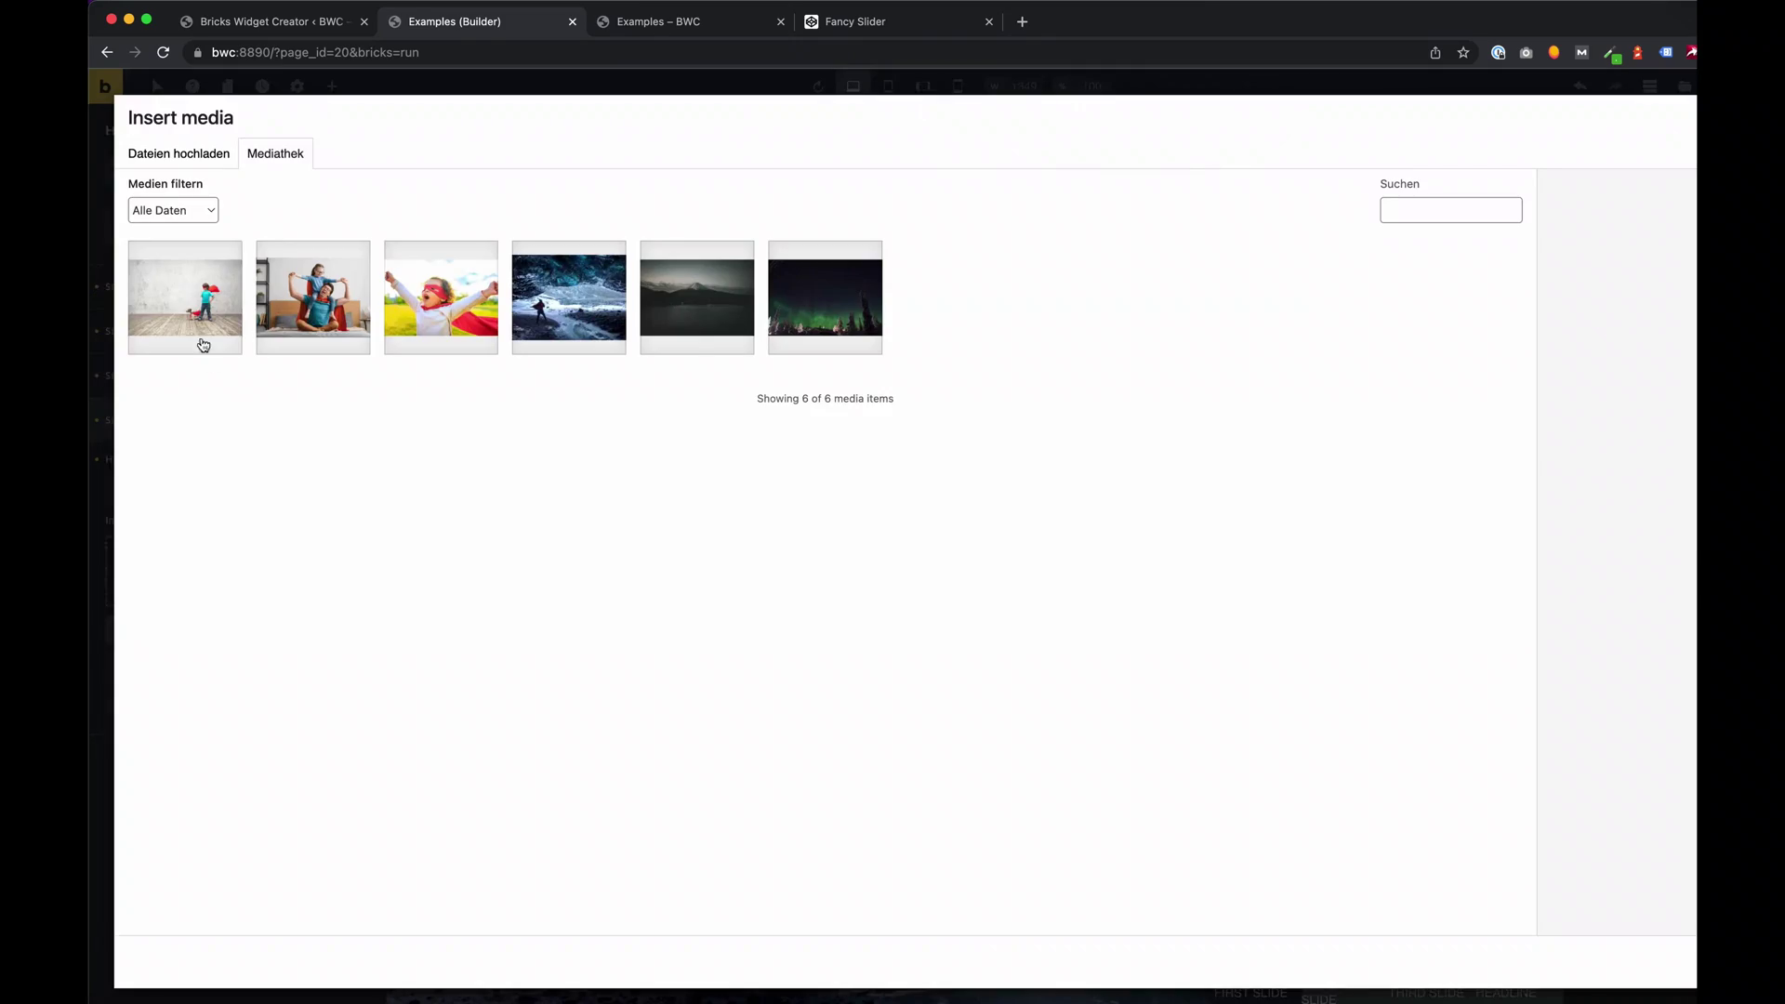
pyautogui.click(199, 340)
pyautogui.click(1637, 961)
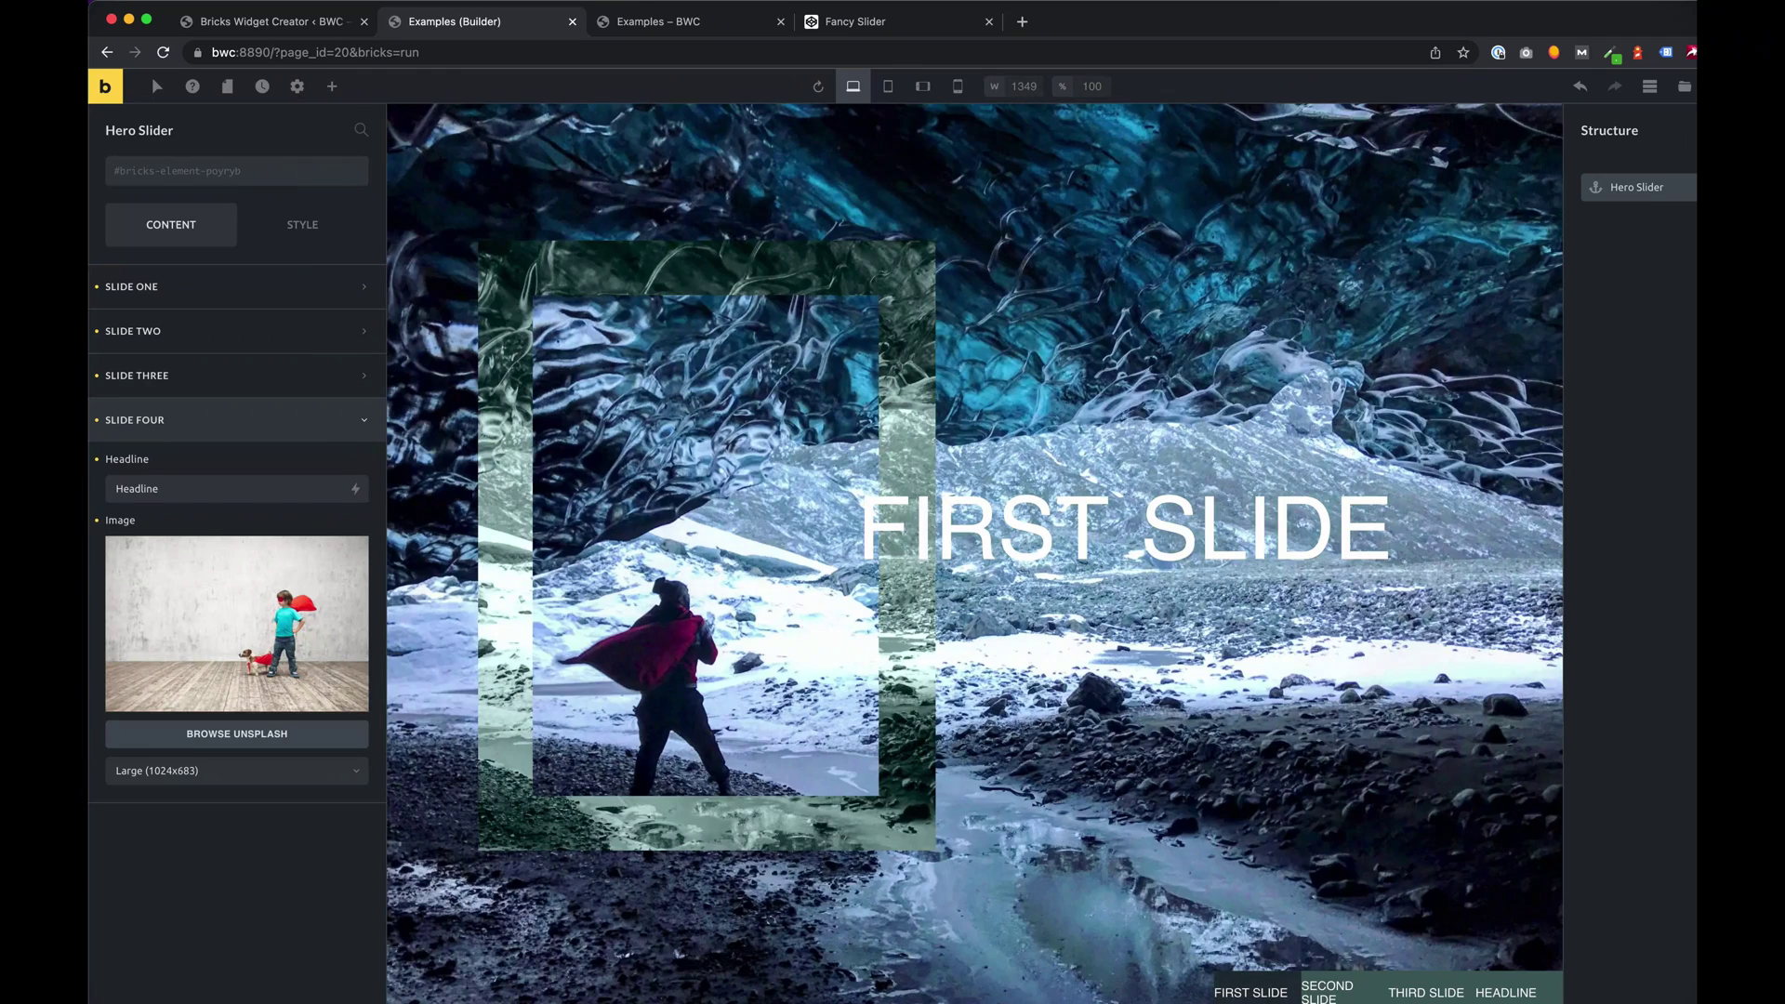
# Add 'padding: 10px 25px;' below the font-family line of the .fnc-nav__control rule
pyautogui.click(658, 21)
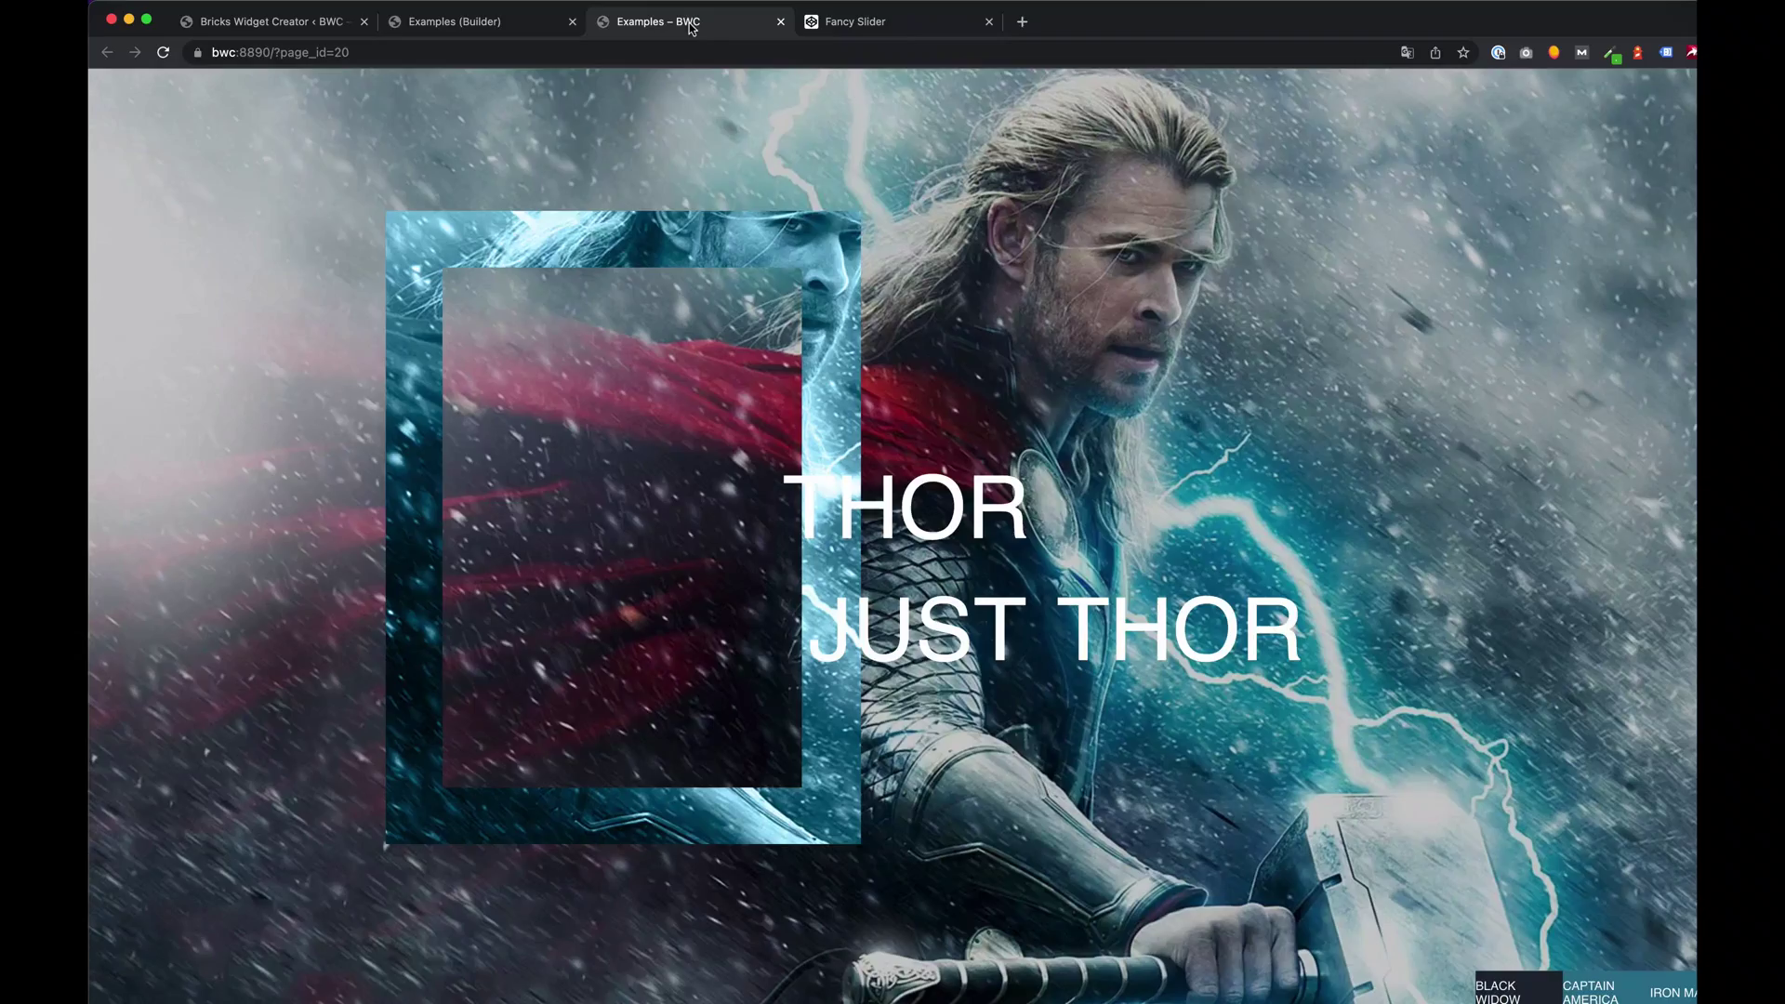
pyautogui.click(269, 21)
pyautogui.click(595, 830)
pyautogui.press('Return')
pyautogui.write('pad')
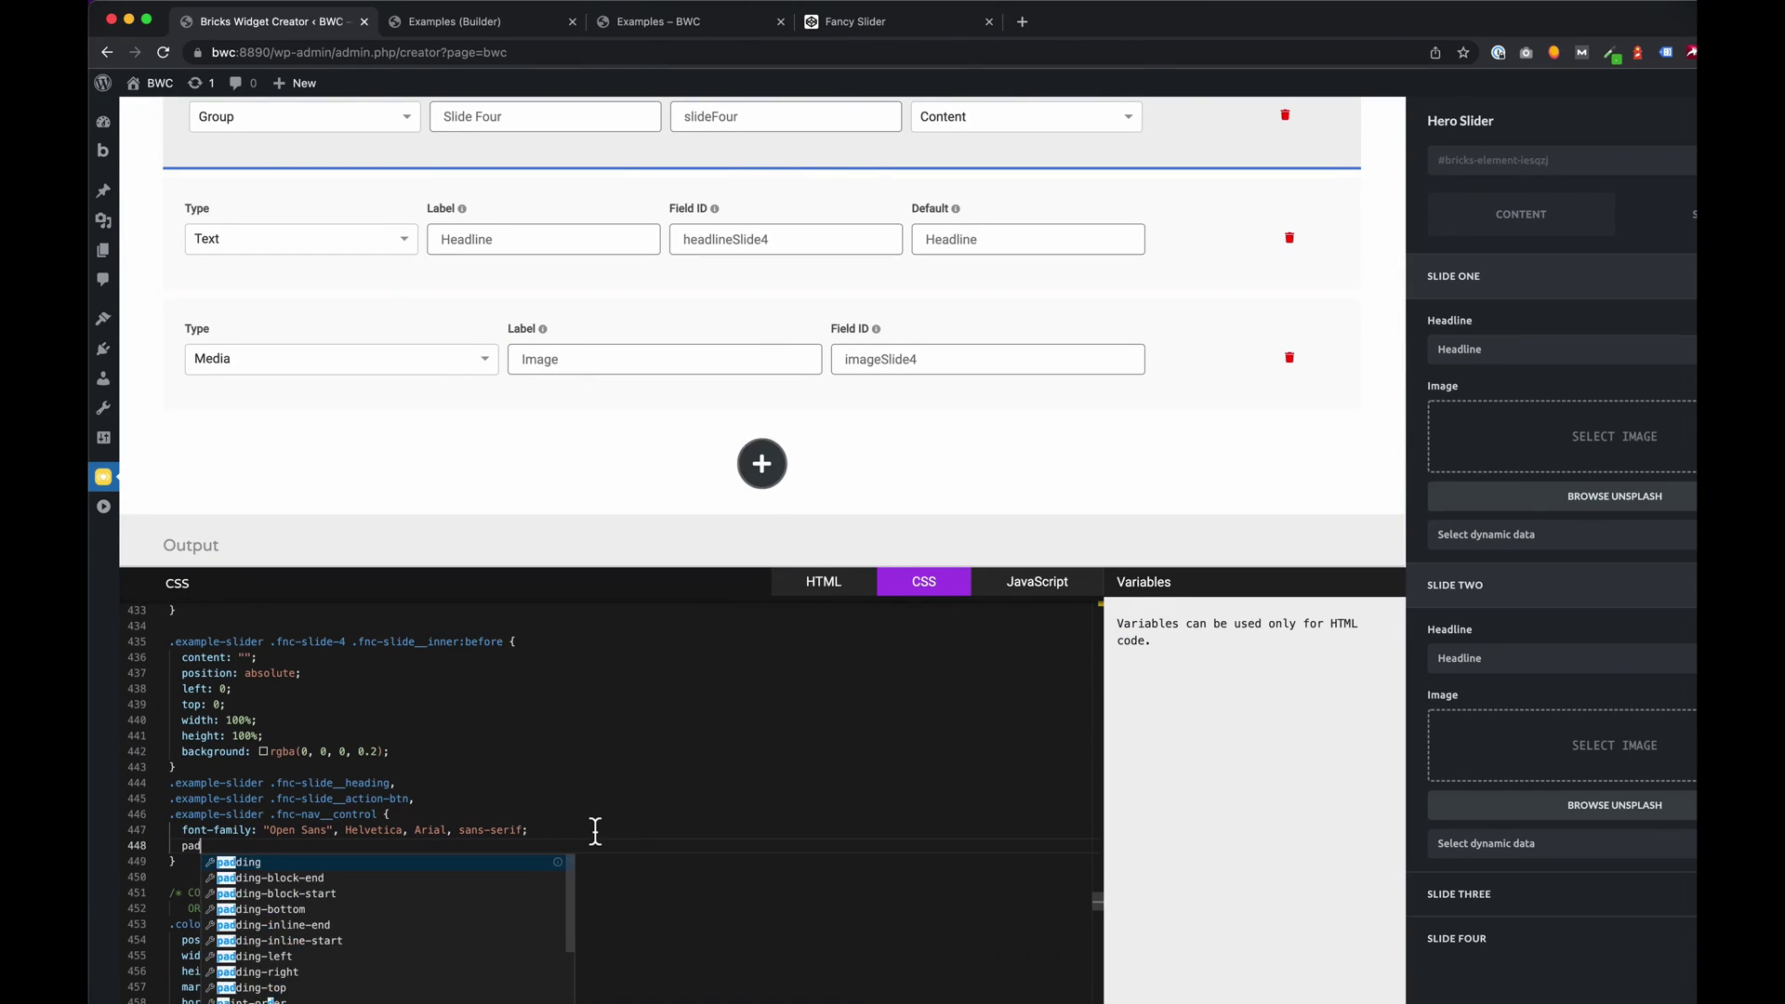
pyautogui.write('ding: 10px')
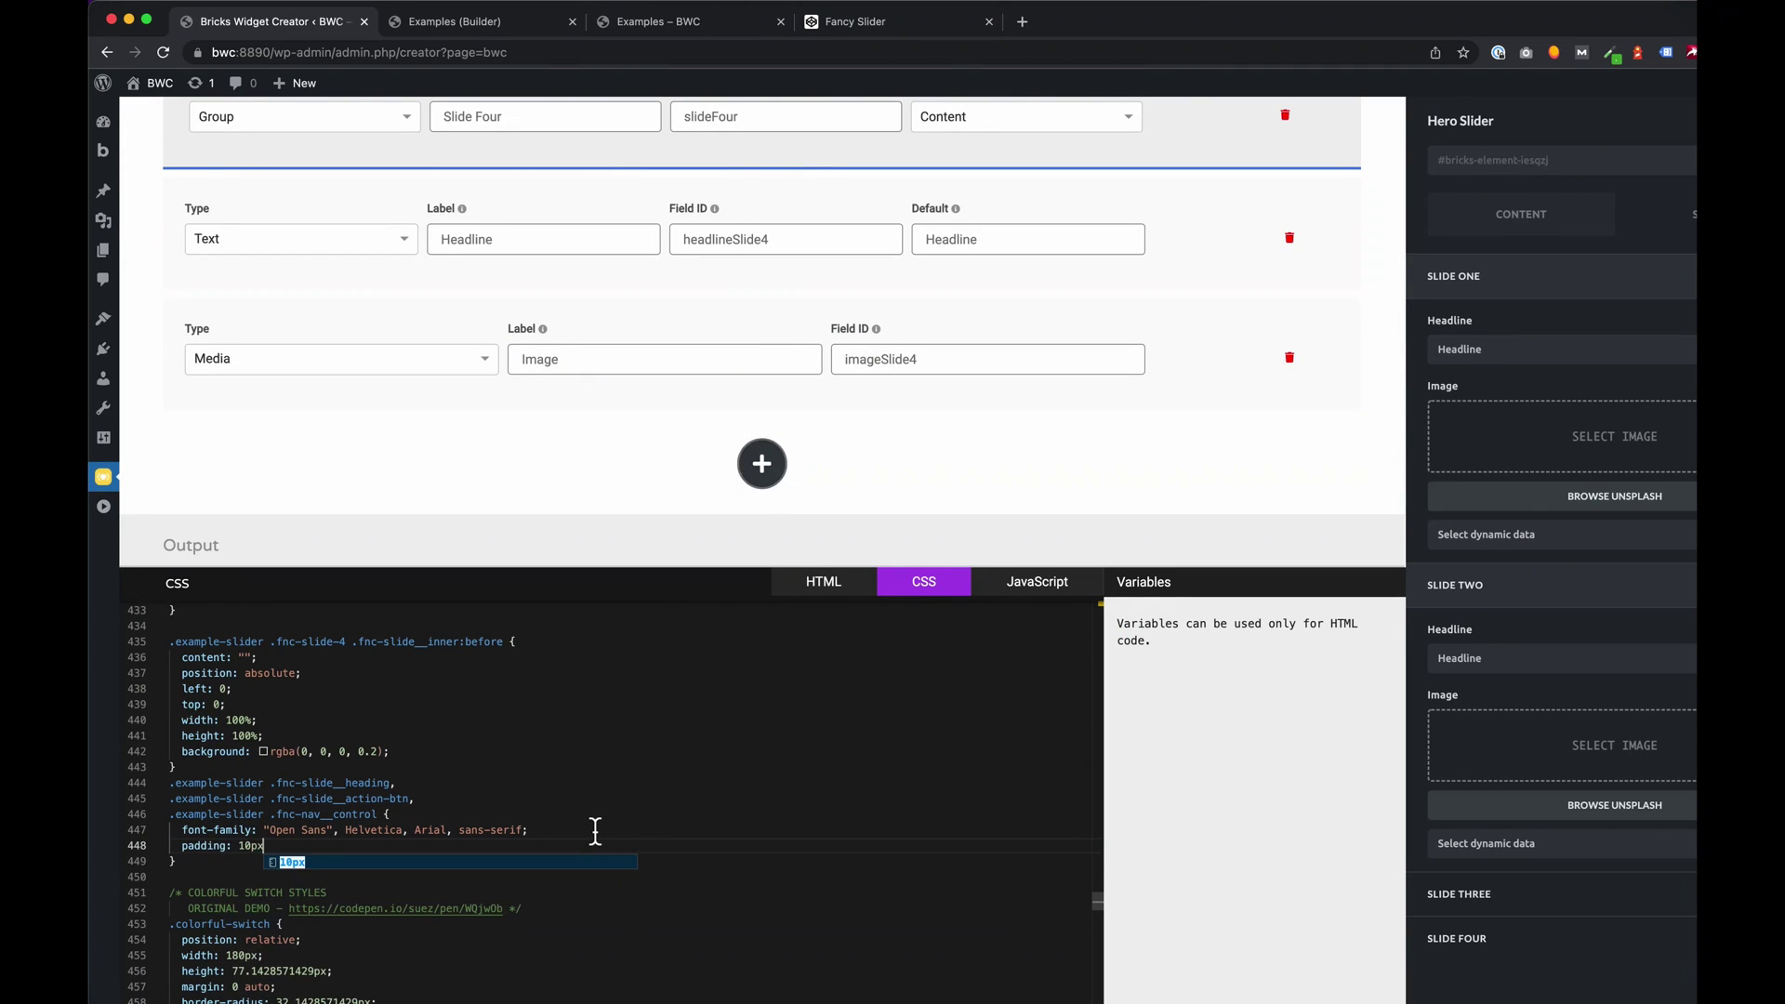
pyautogui.write(' 25px;')
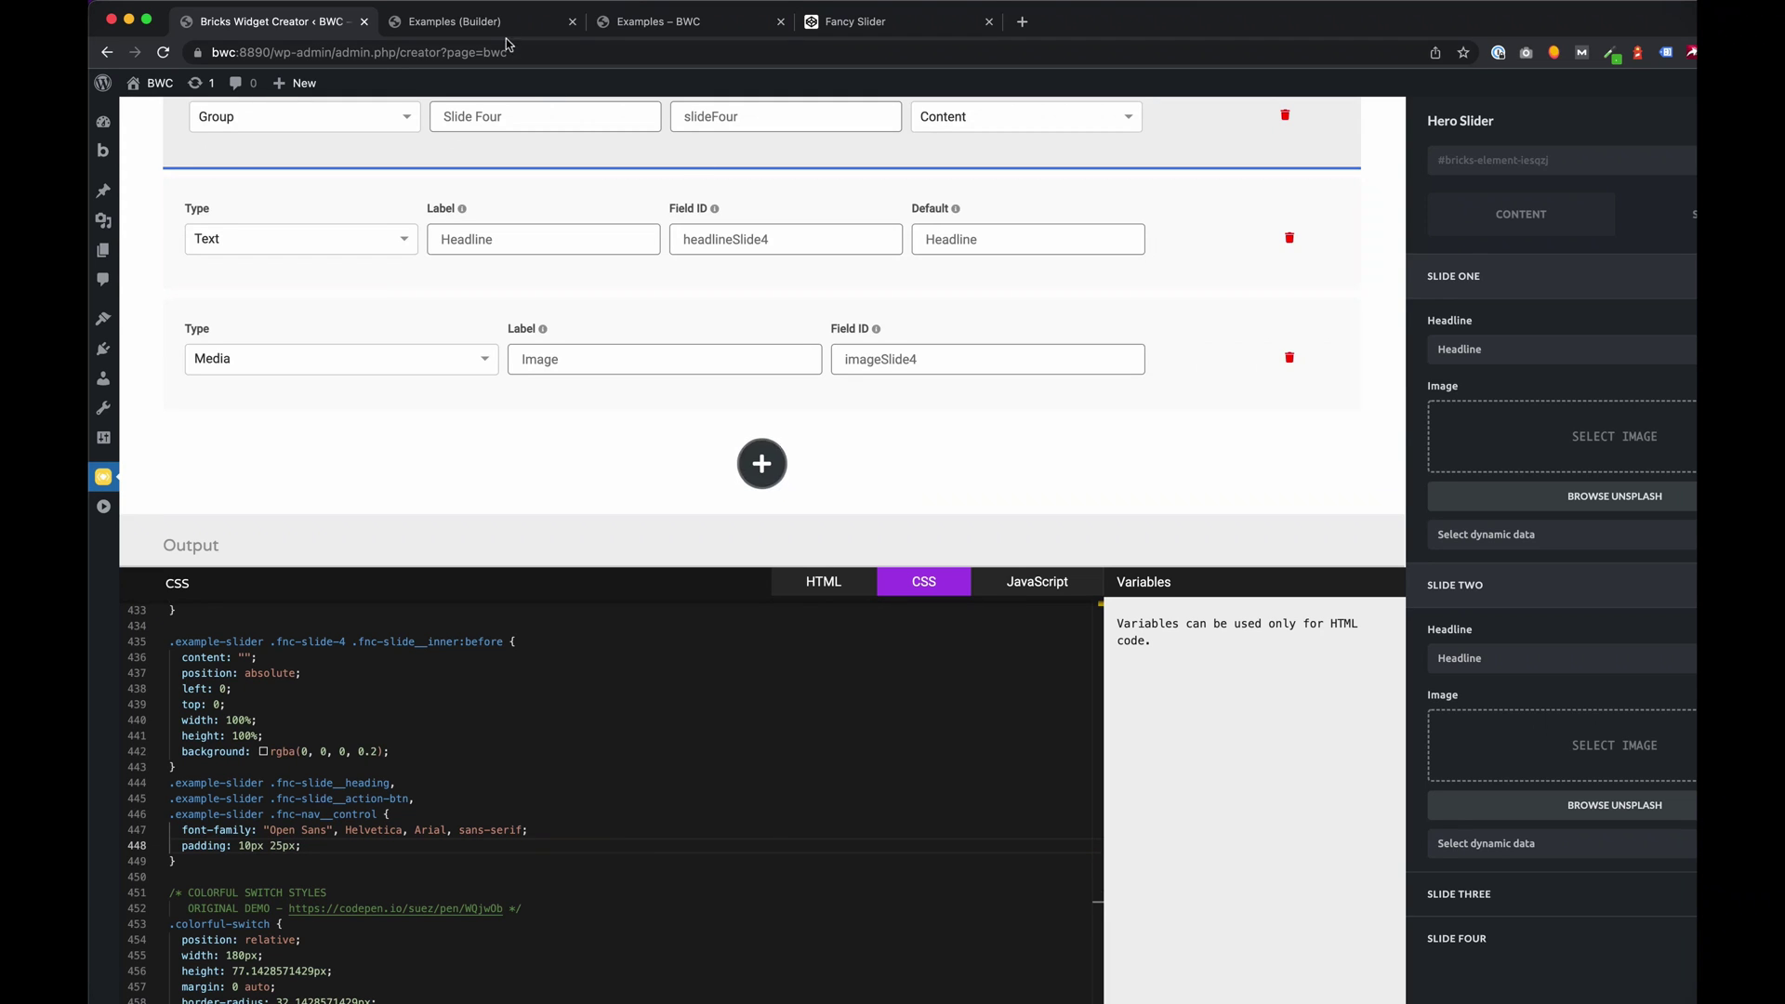
# Reload the Examples – BWC page to show FIRST SLIDE over the ice cave photo
pyautogui.click(639, 30)
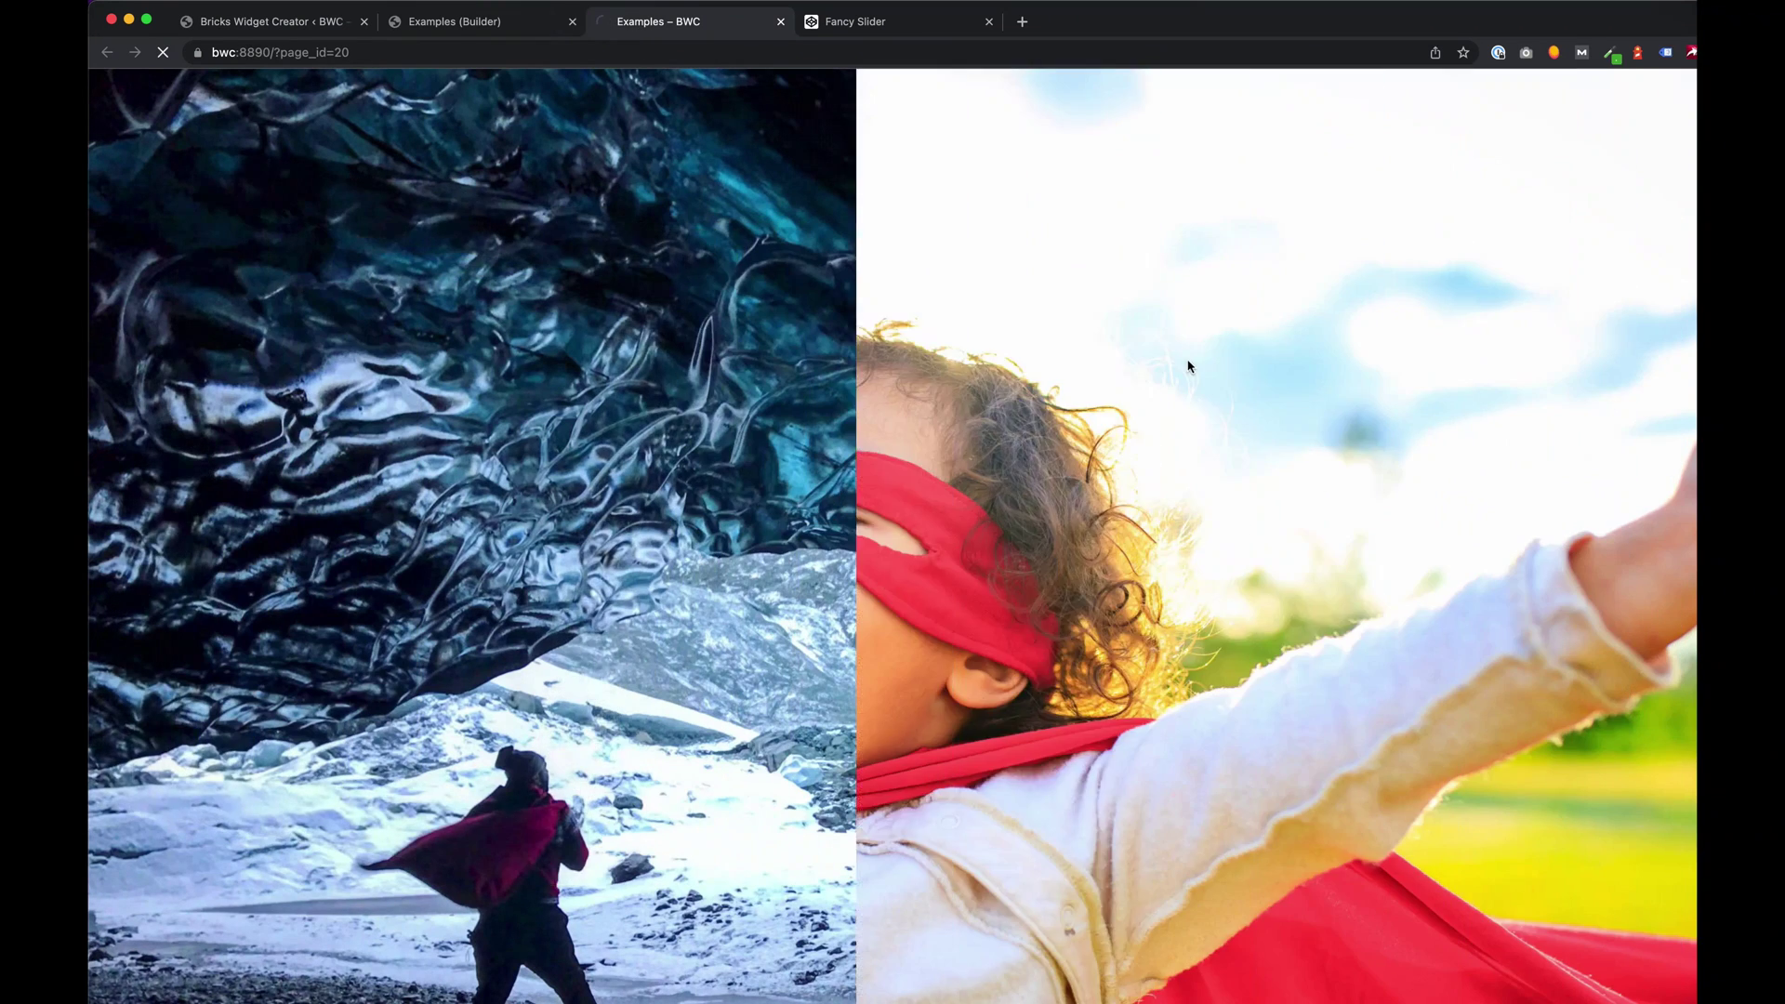
pyautogui.press('super+r')
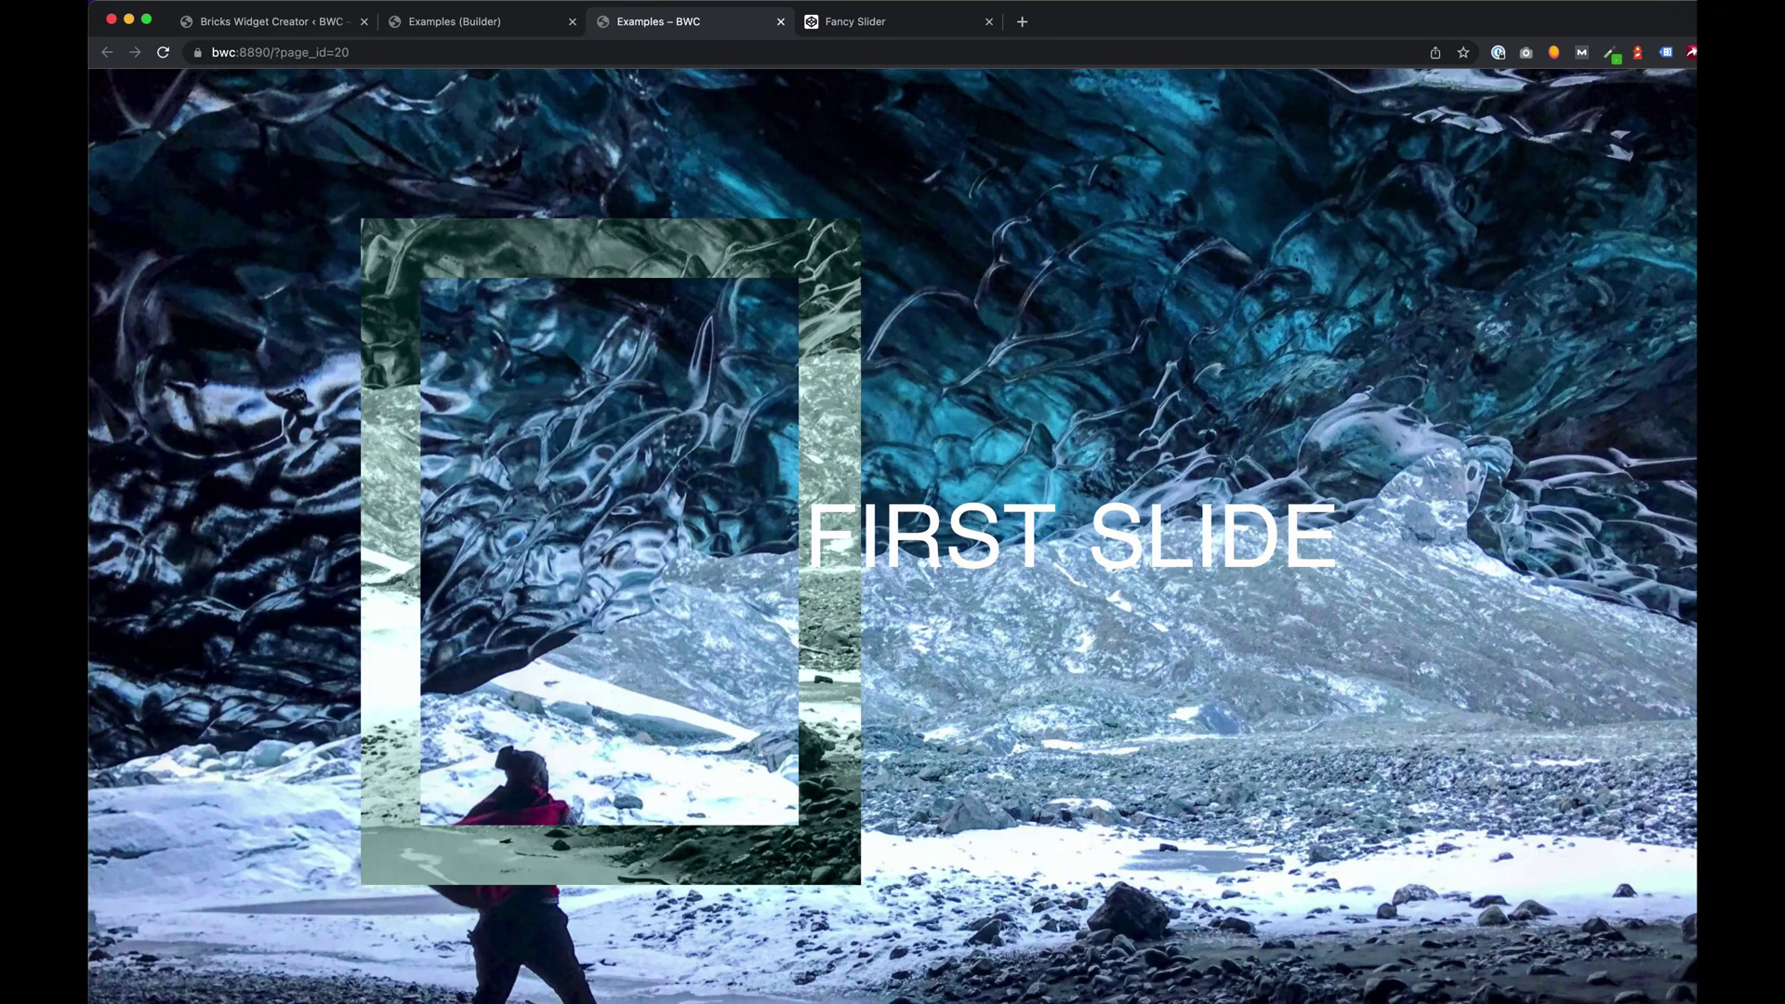